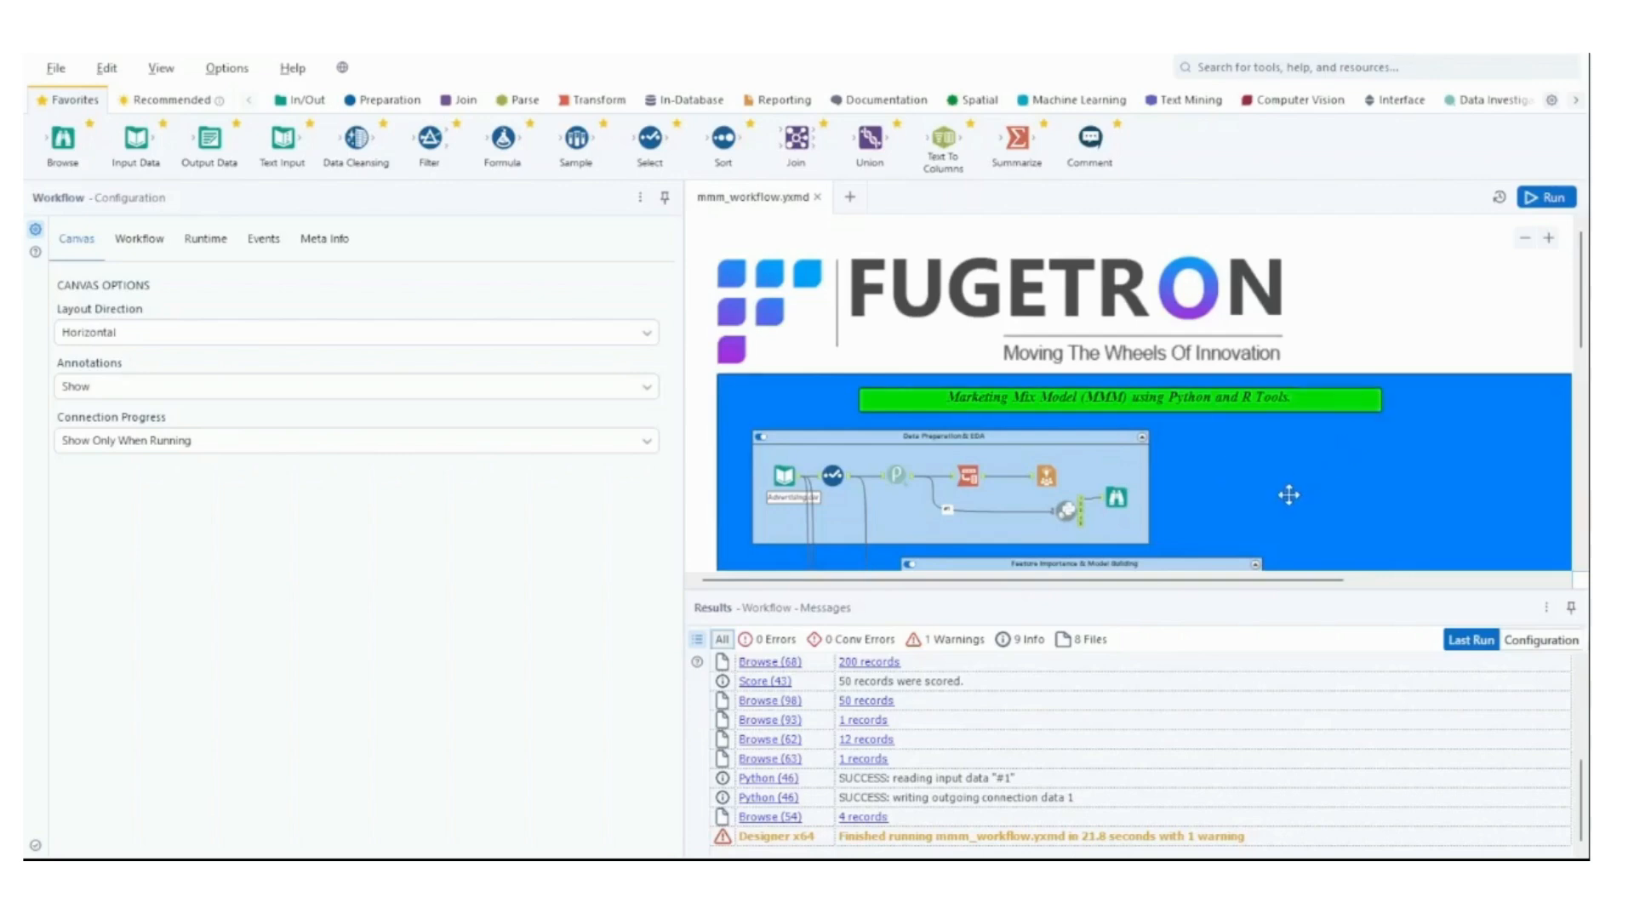
scroll(1287, 496, "up", 1)
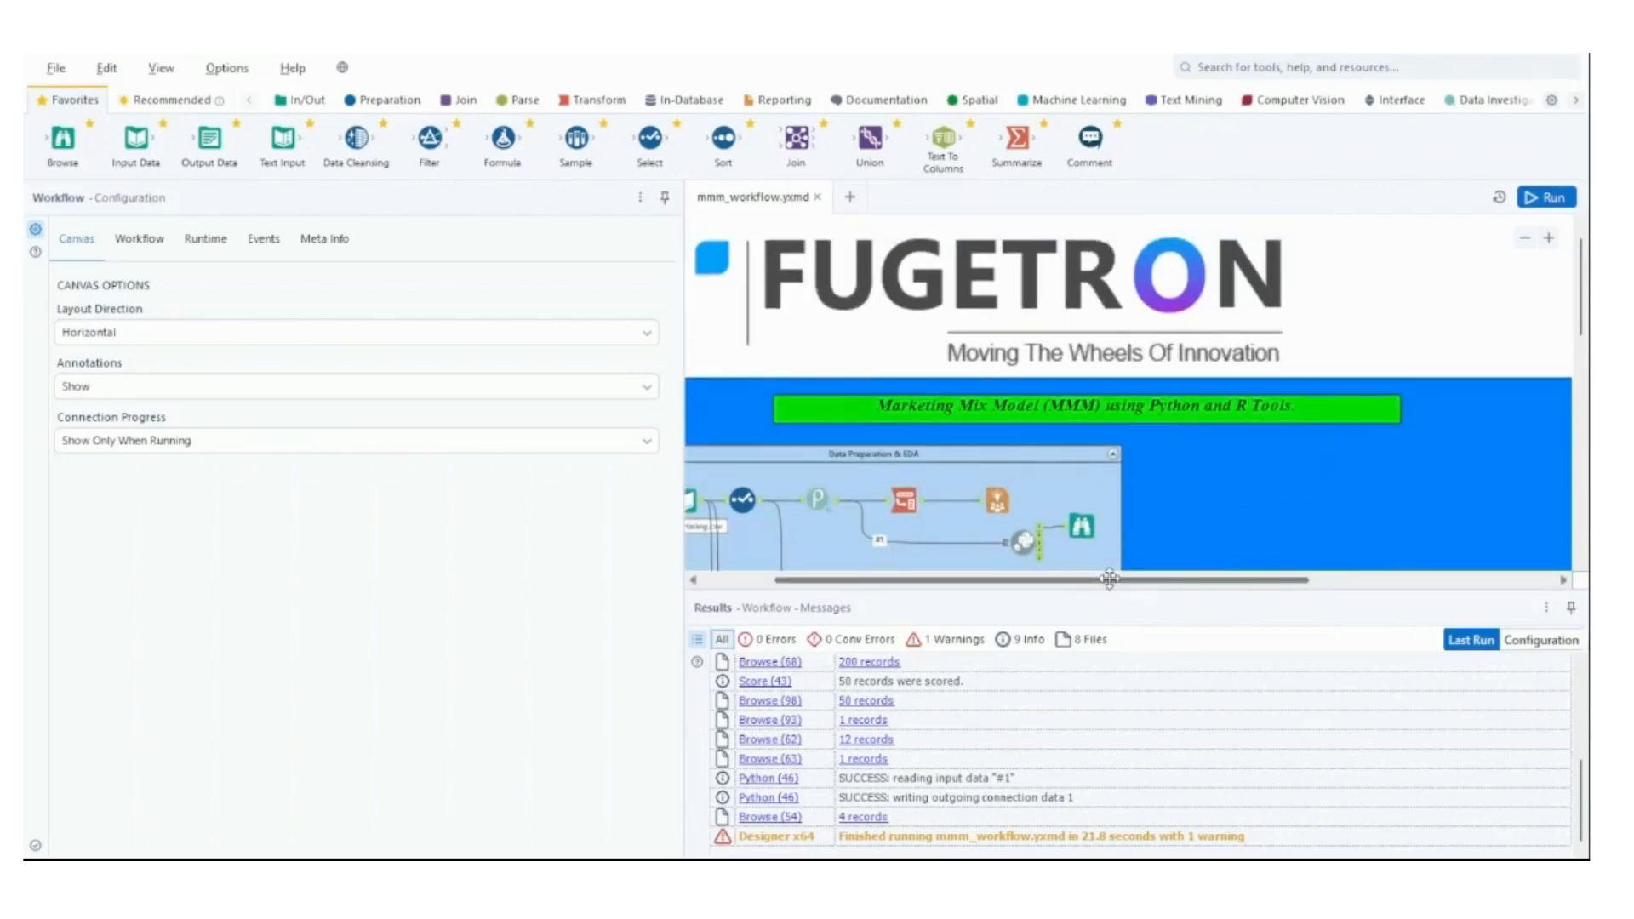
left_click_drag(1112, 582, 925, 580)
scroll(1368, 440, "down", 1)
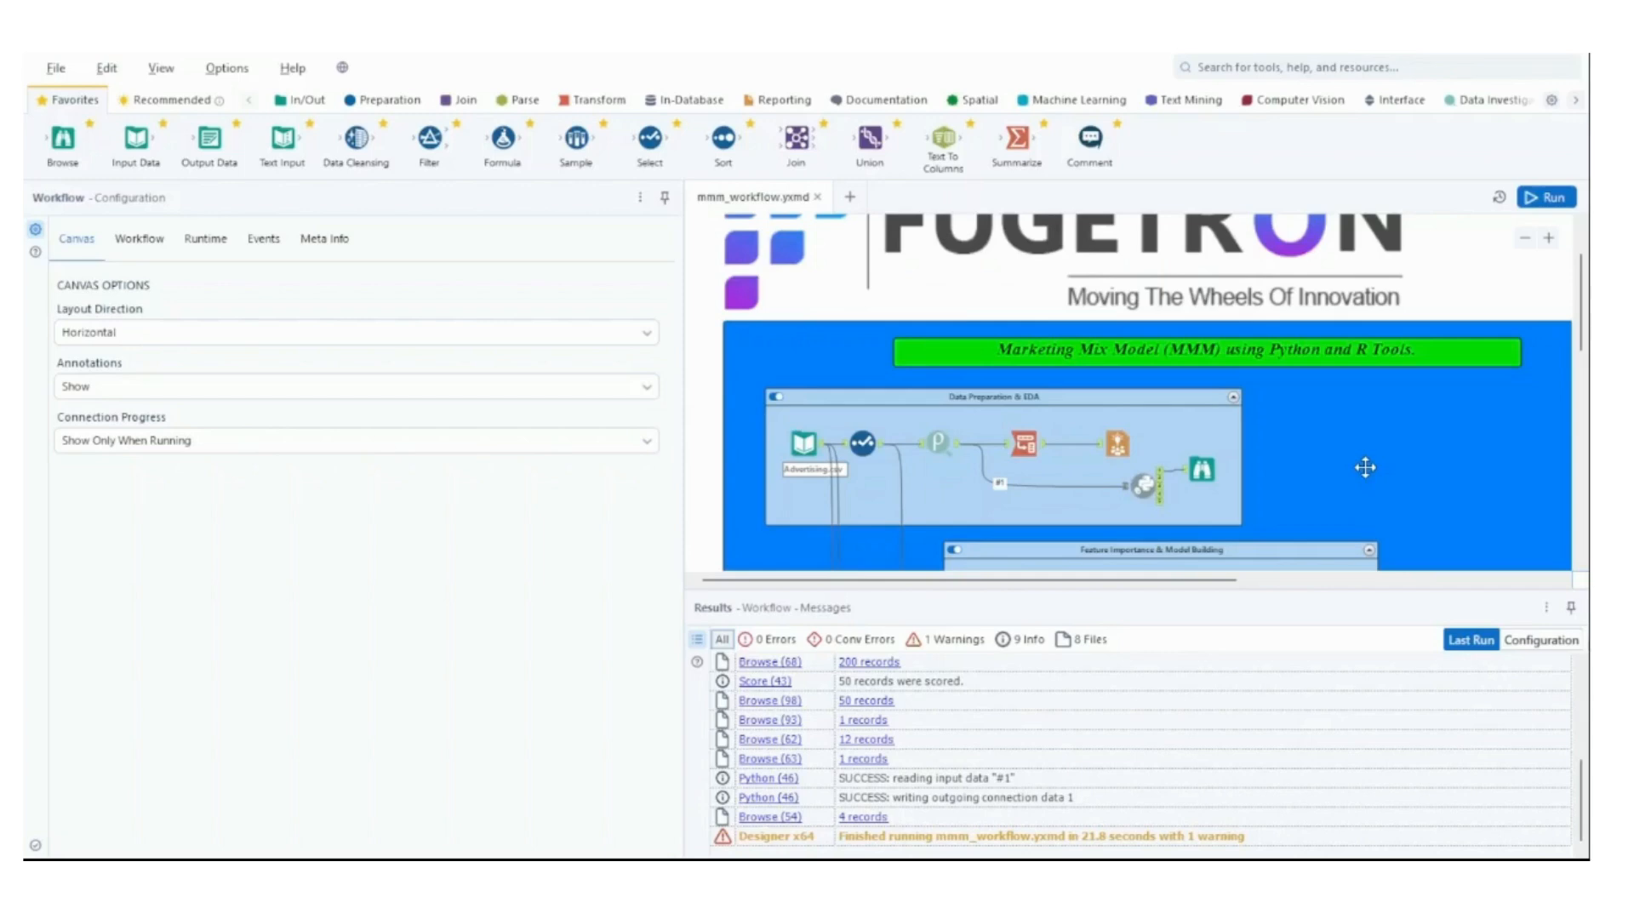
scroll(1365, 468, "up", 1)
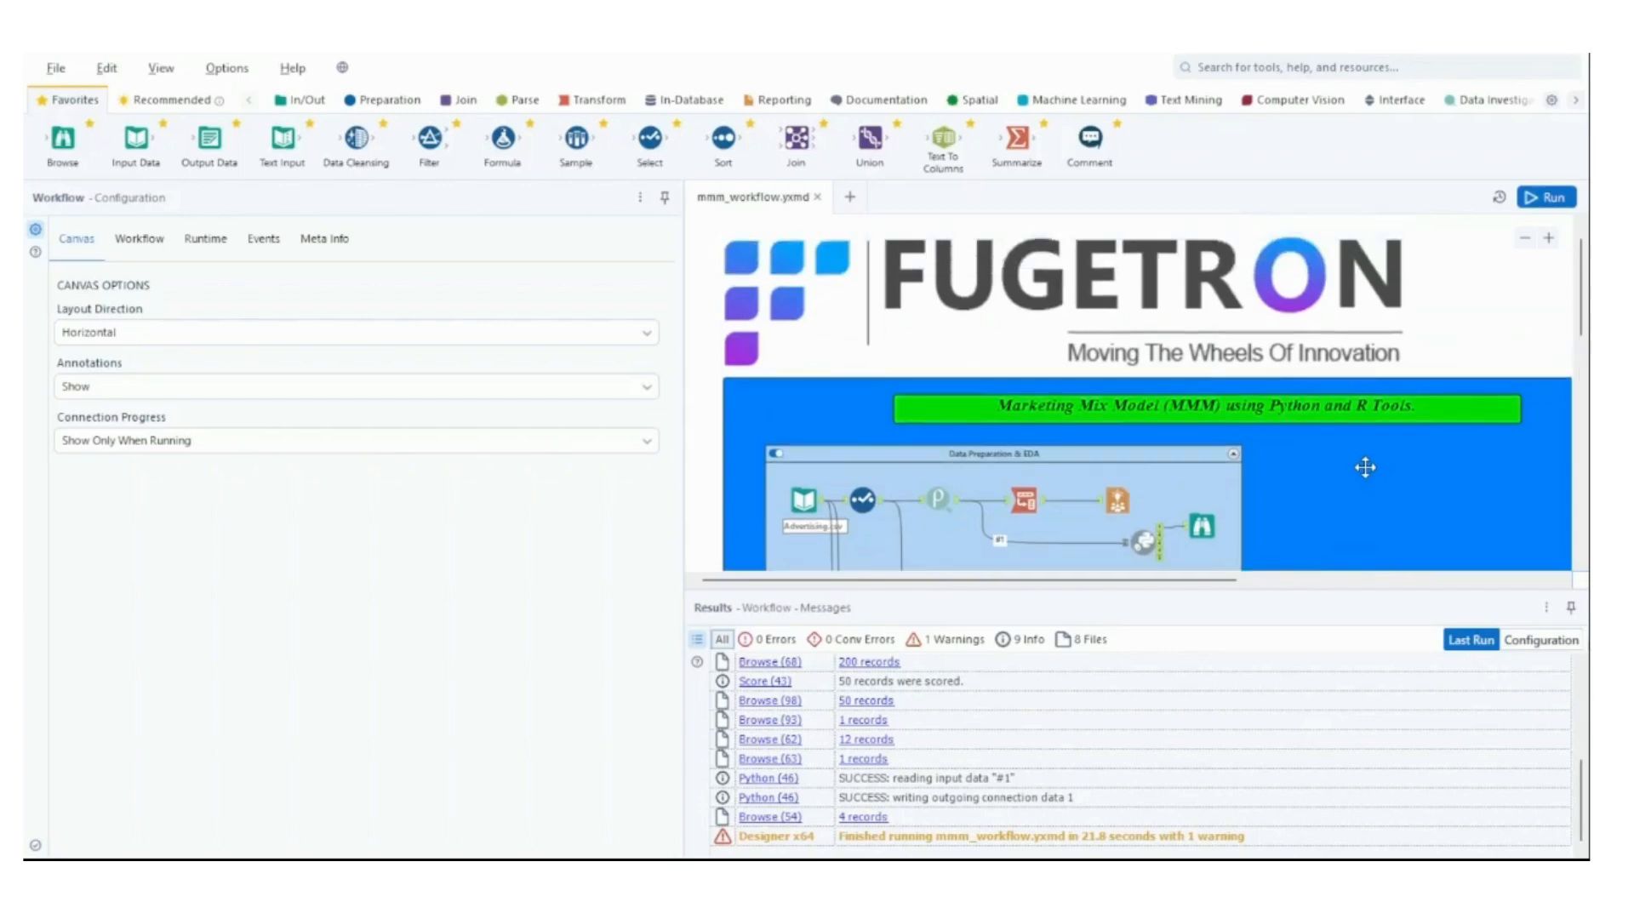
scroll(1365, 467, "down", 1)
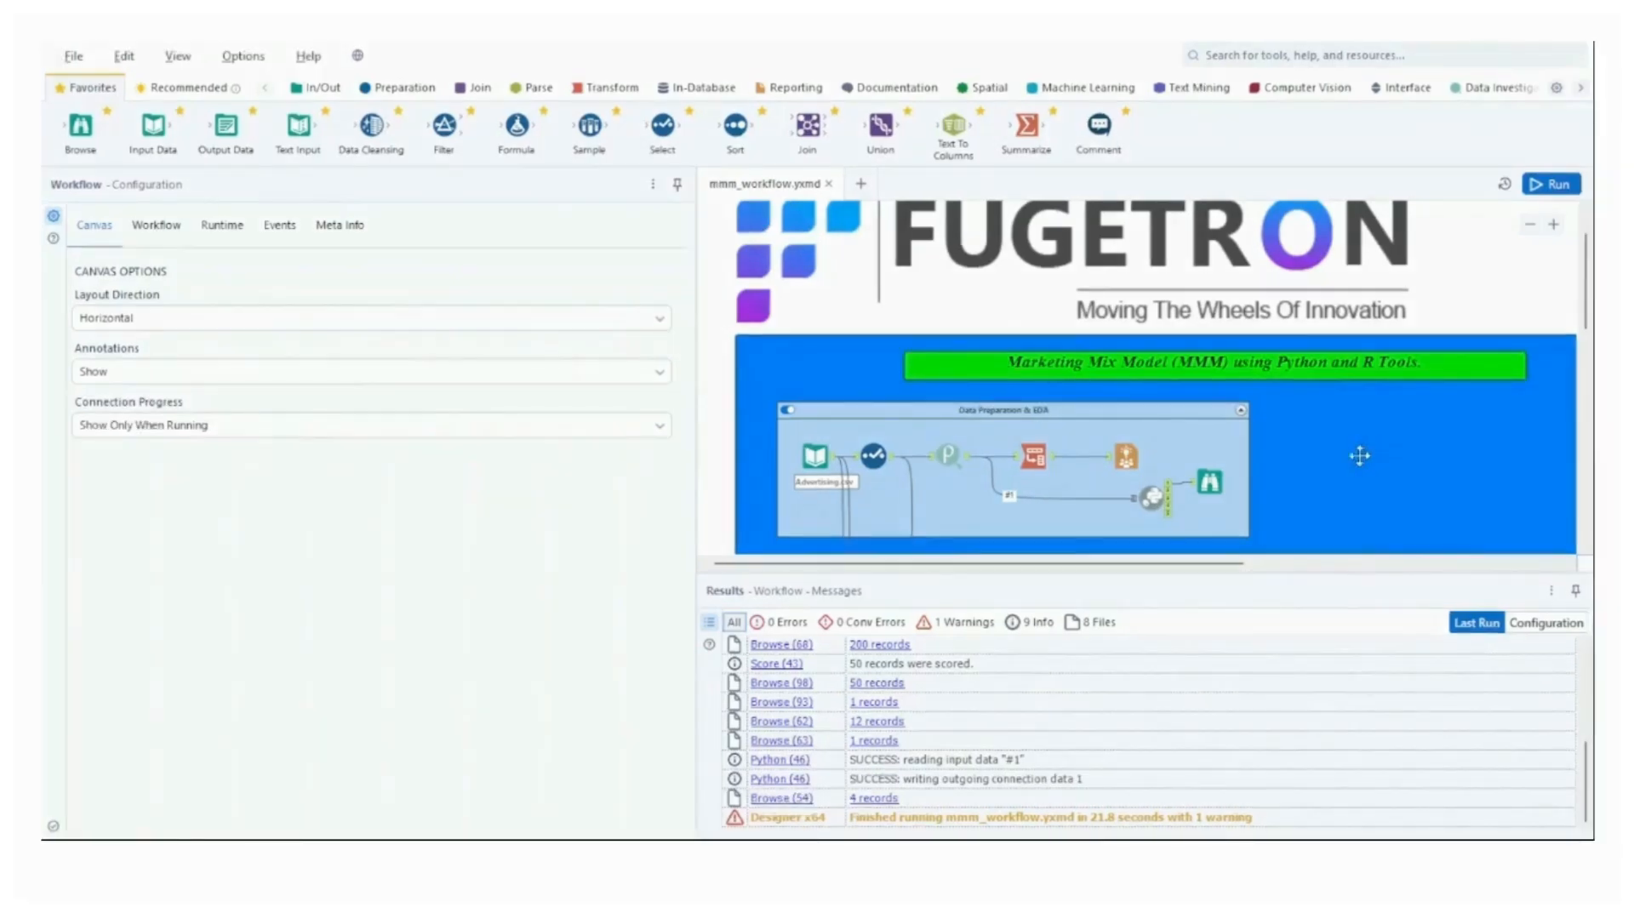
Inspect the configuration and output records of the Advertising.csv input in the Data Preparation & EDA container.
scroll(852, 396, "up", 2)
scroll(854, 400, "down", 2)
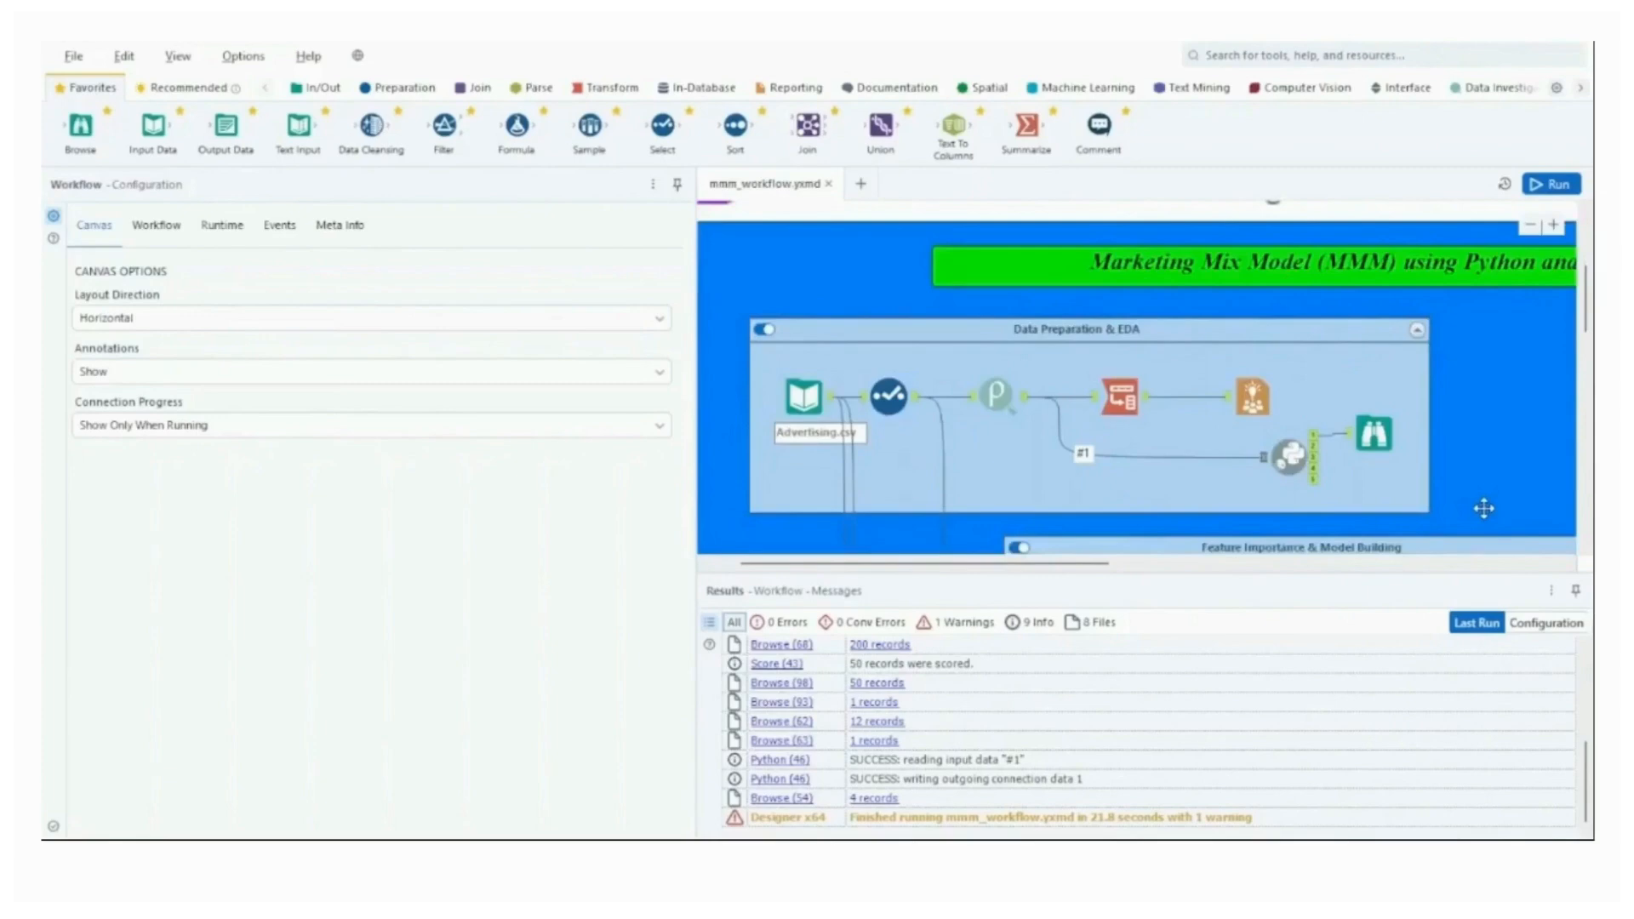
left_click(807, 397)
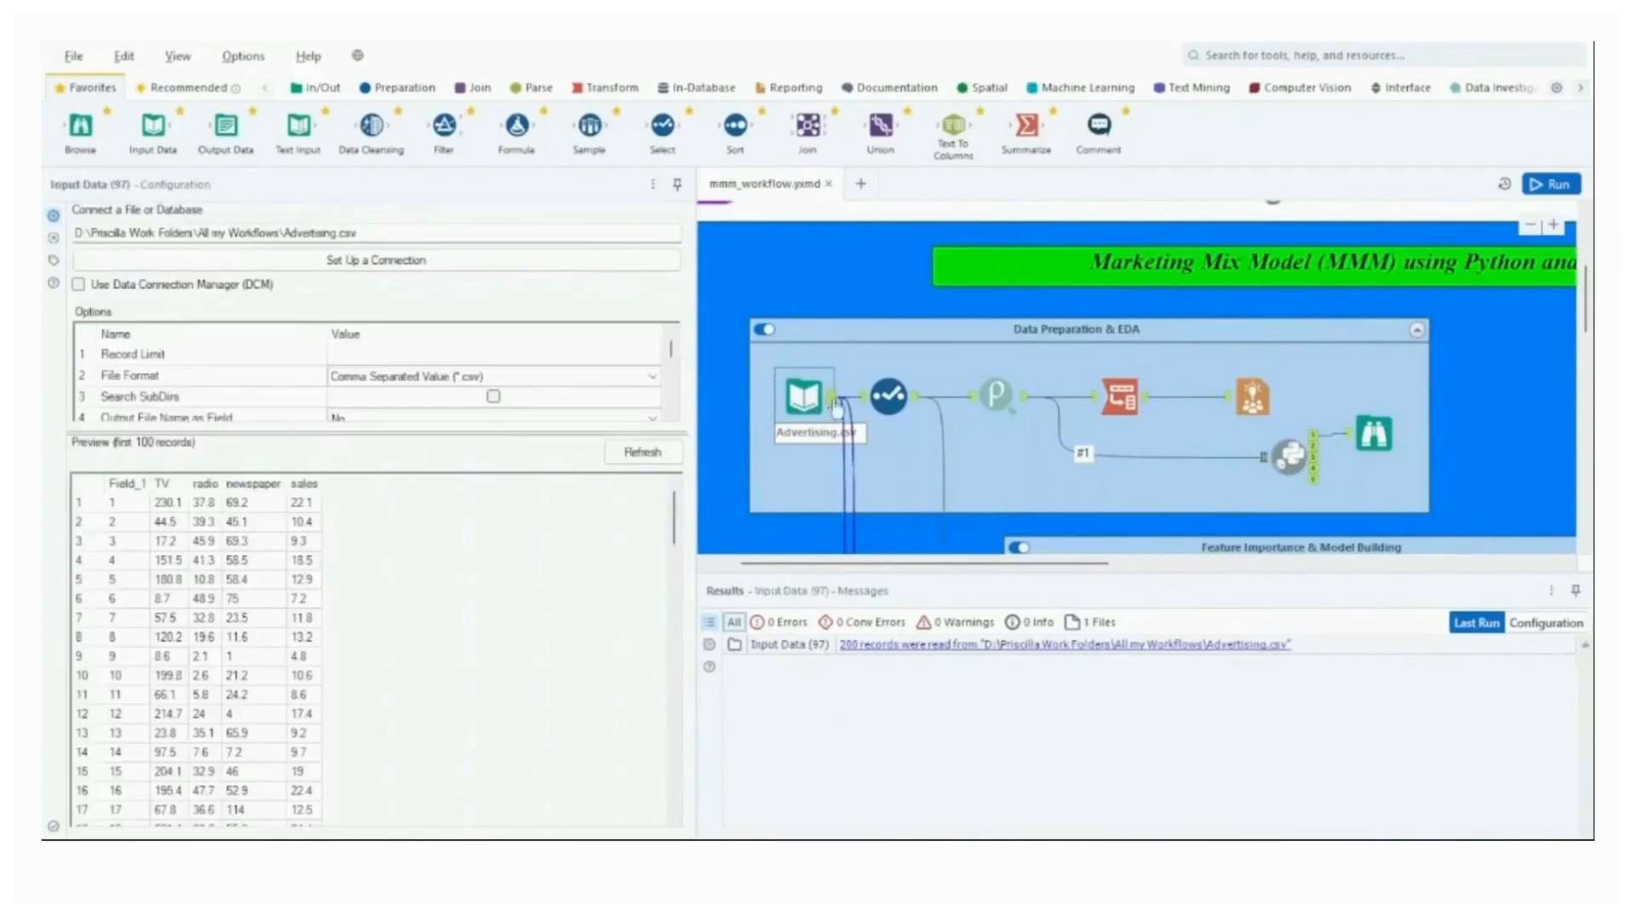
left_click(966, 337)
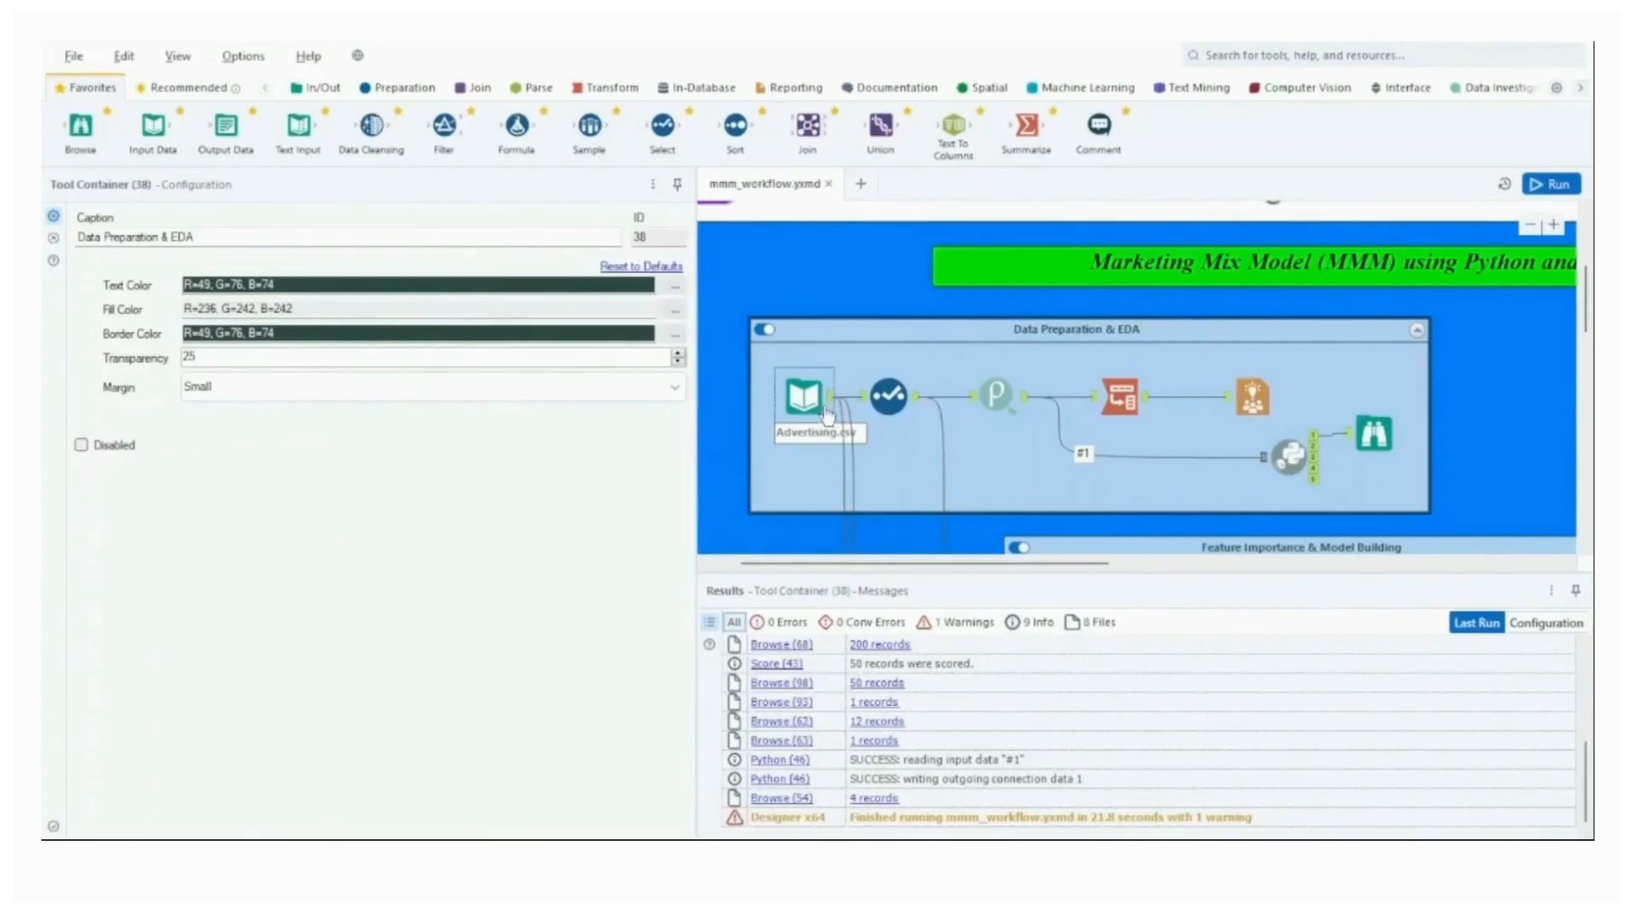
left_click(824, 407)
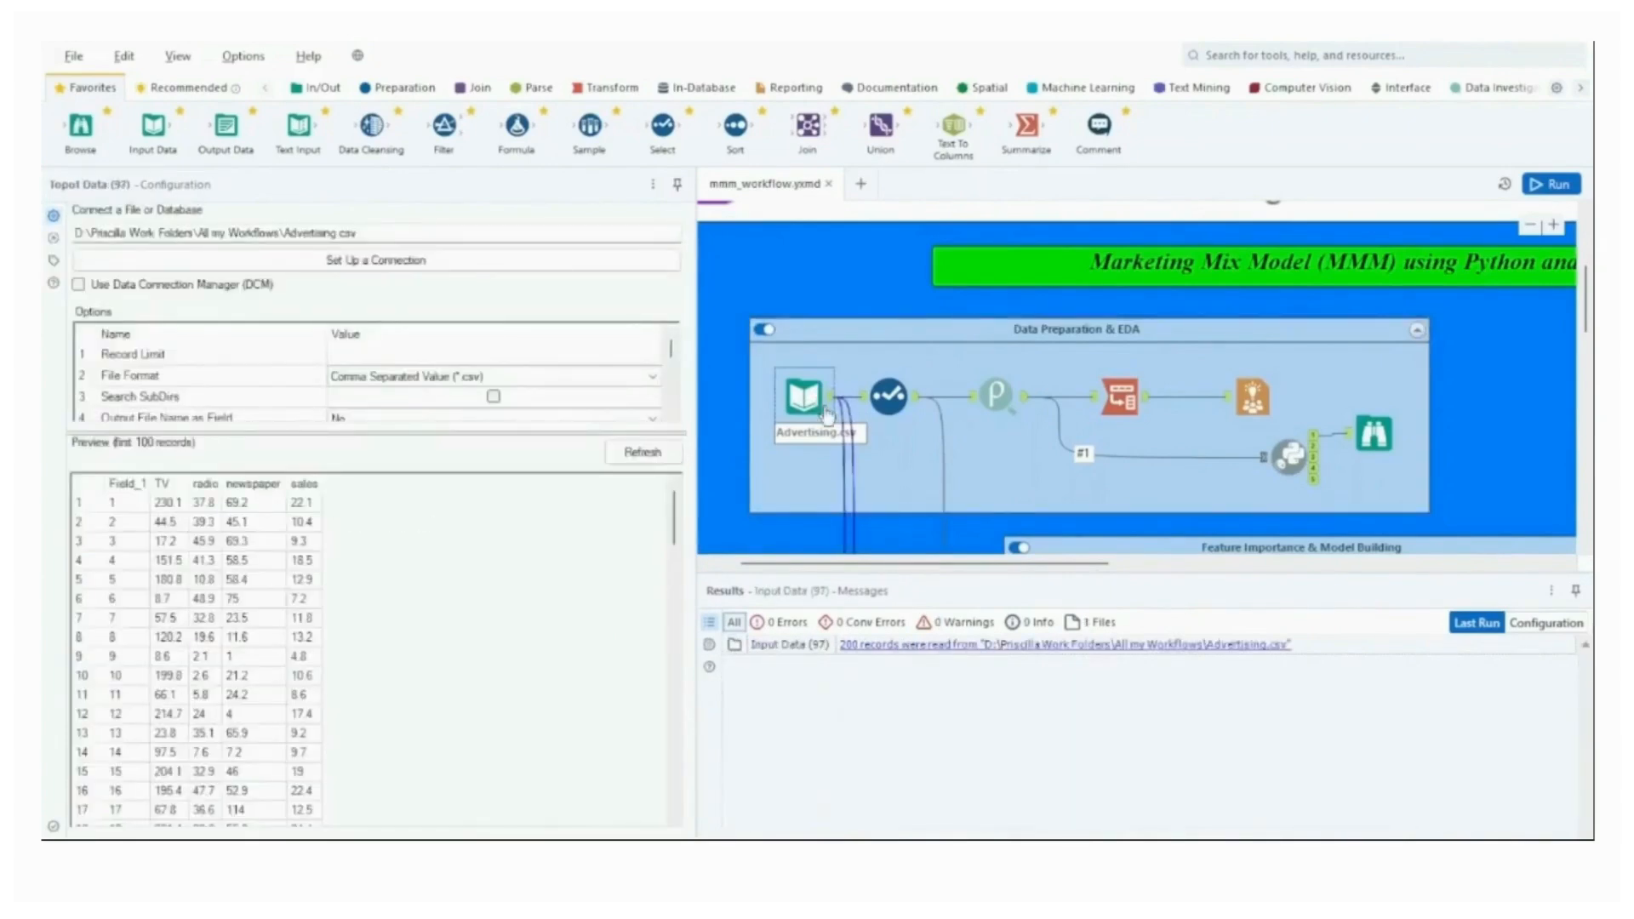
left_click(832, 404)
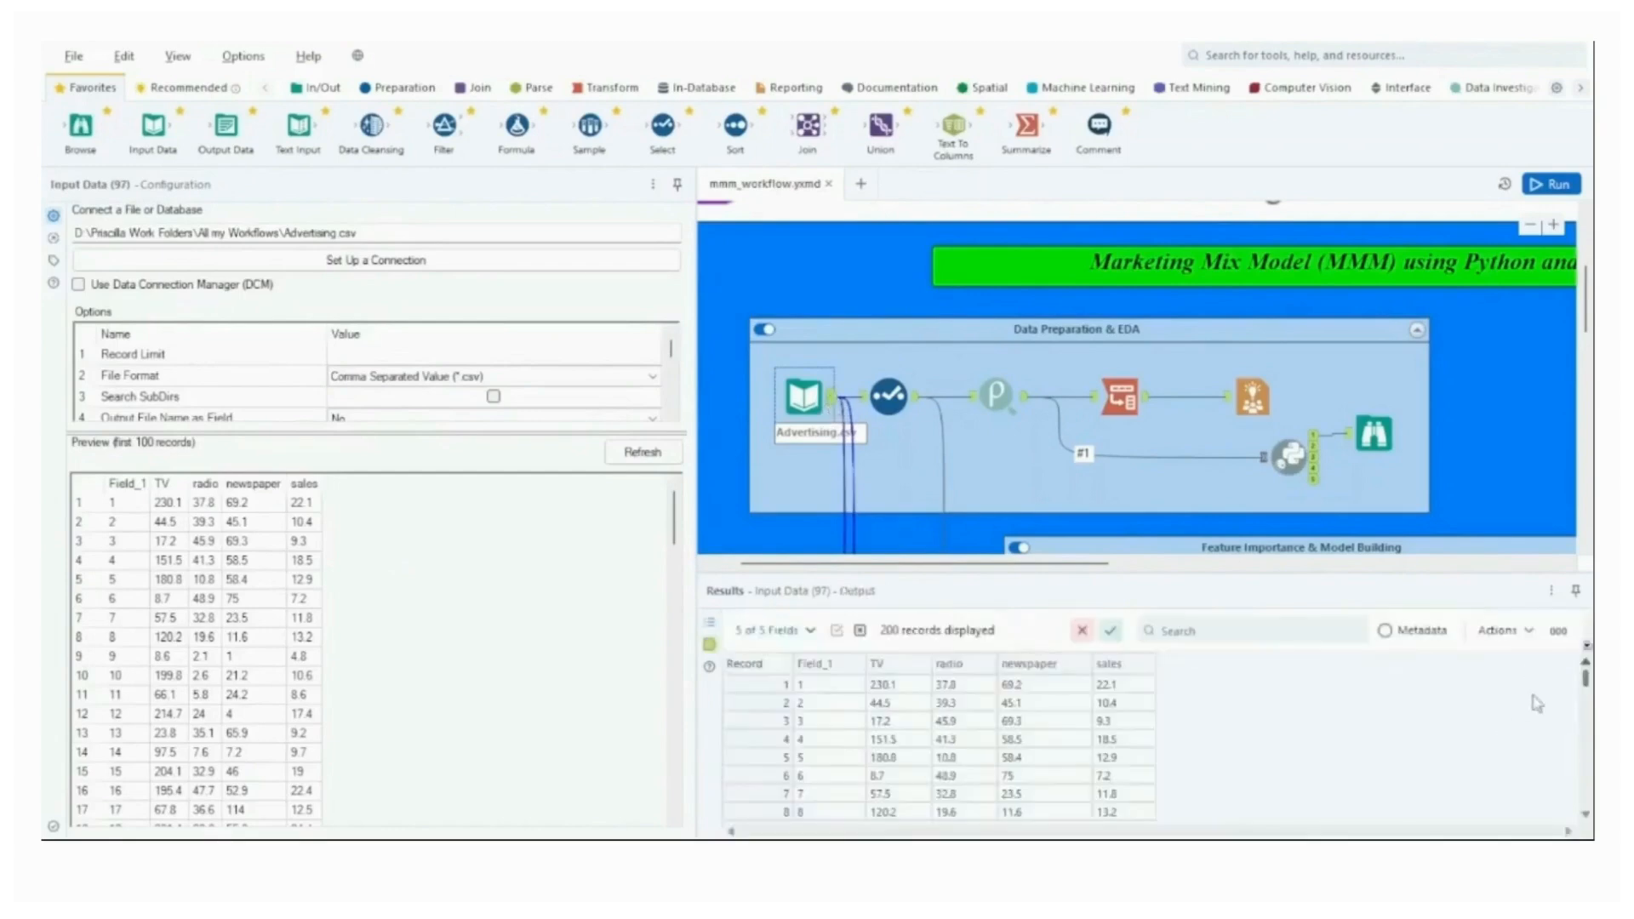
mouse_move(1586, 679)
left_mouse_down()
mouse_move(1586, 797)
mouse_move(1584, 663)
left_mouse_up()
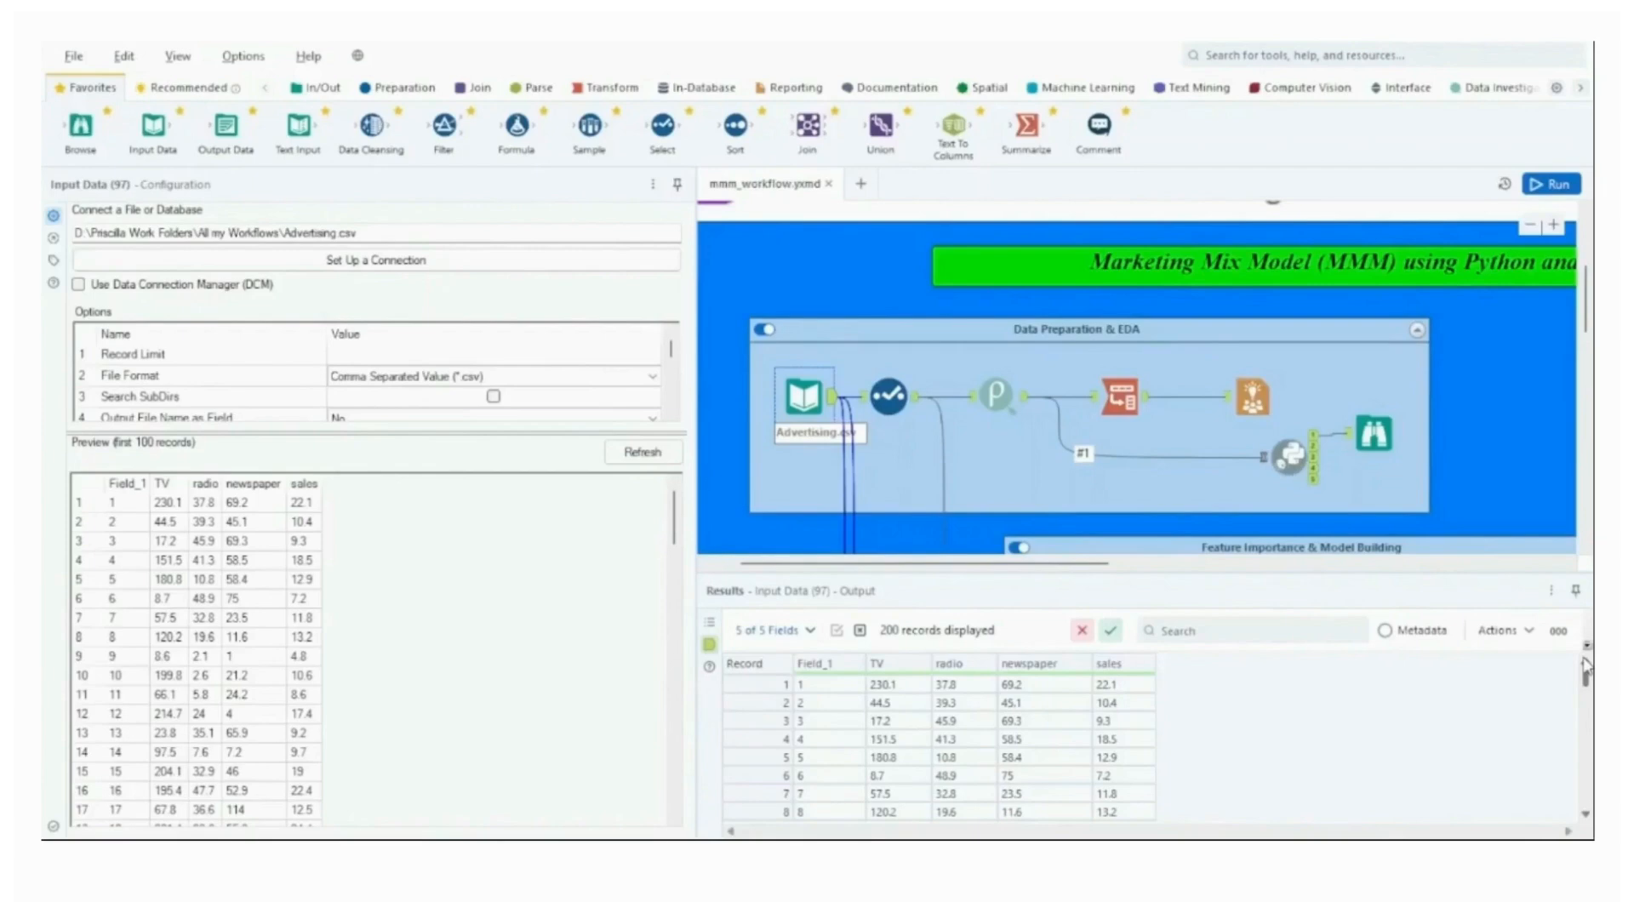
mouse_move(1585, 668)
left_mouse_down()
mouse_move(1586, 796)
mouse_move(1586, 678)
left_mouse_up()
Inspect the field selection in the Select tool and the correlation matrix from the Pearson Correlation tool.
left_click(894, 402)
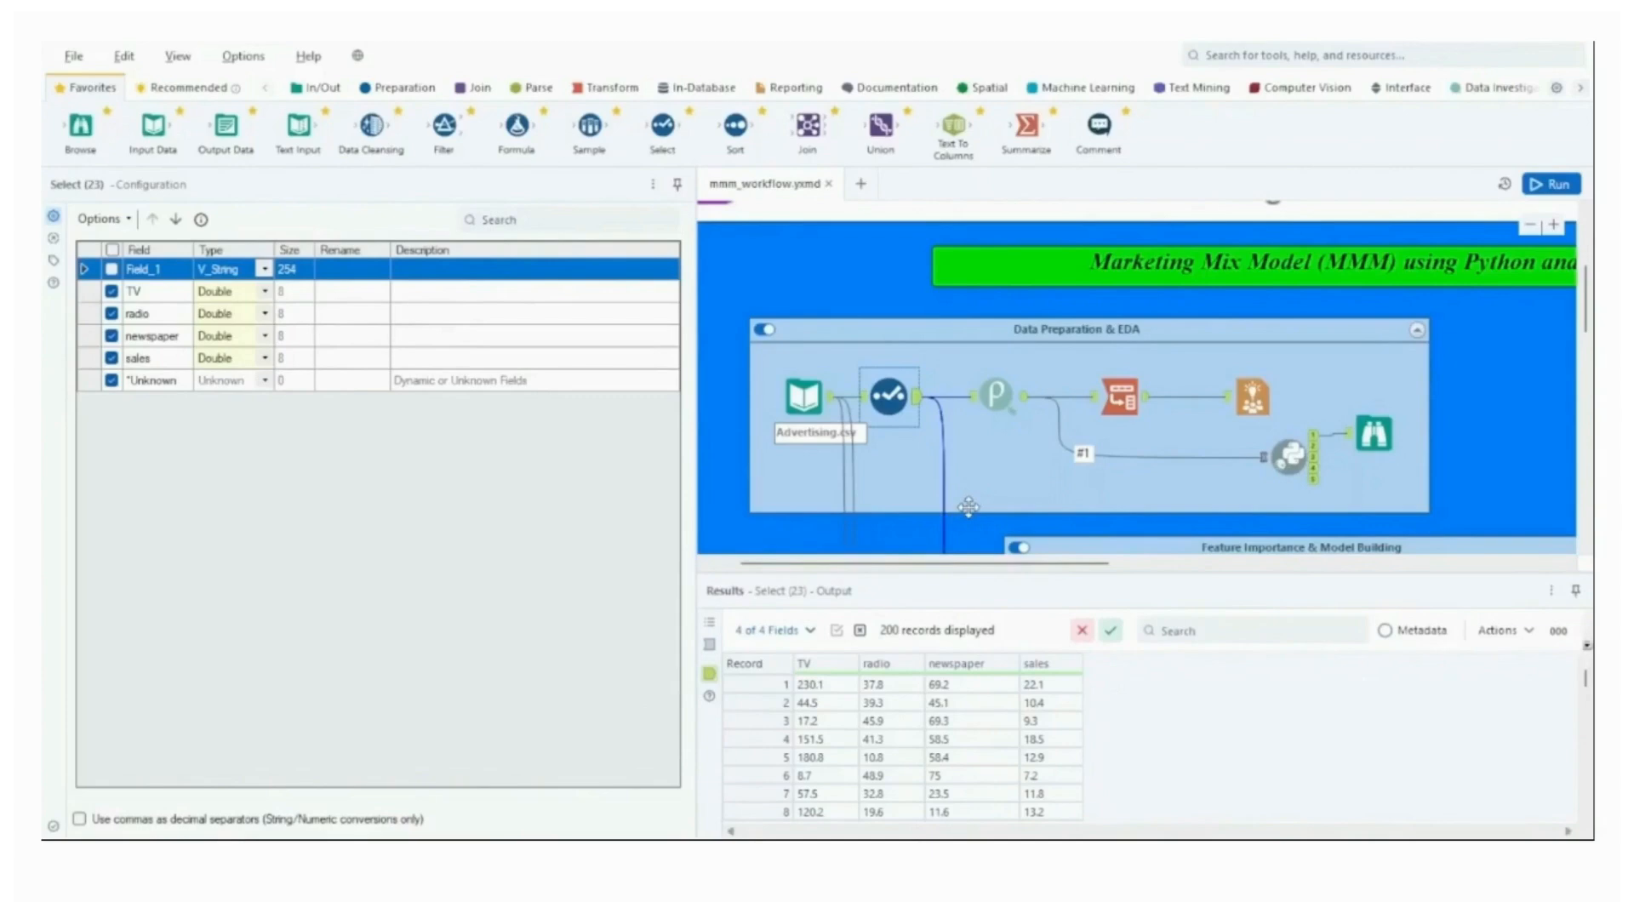
left_click(998, 399)
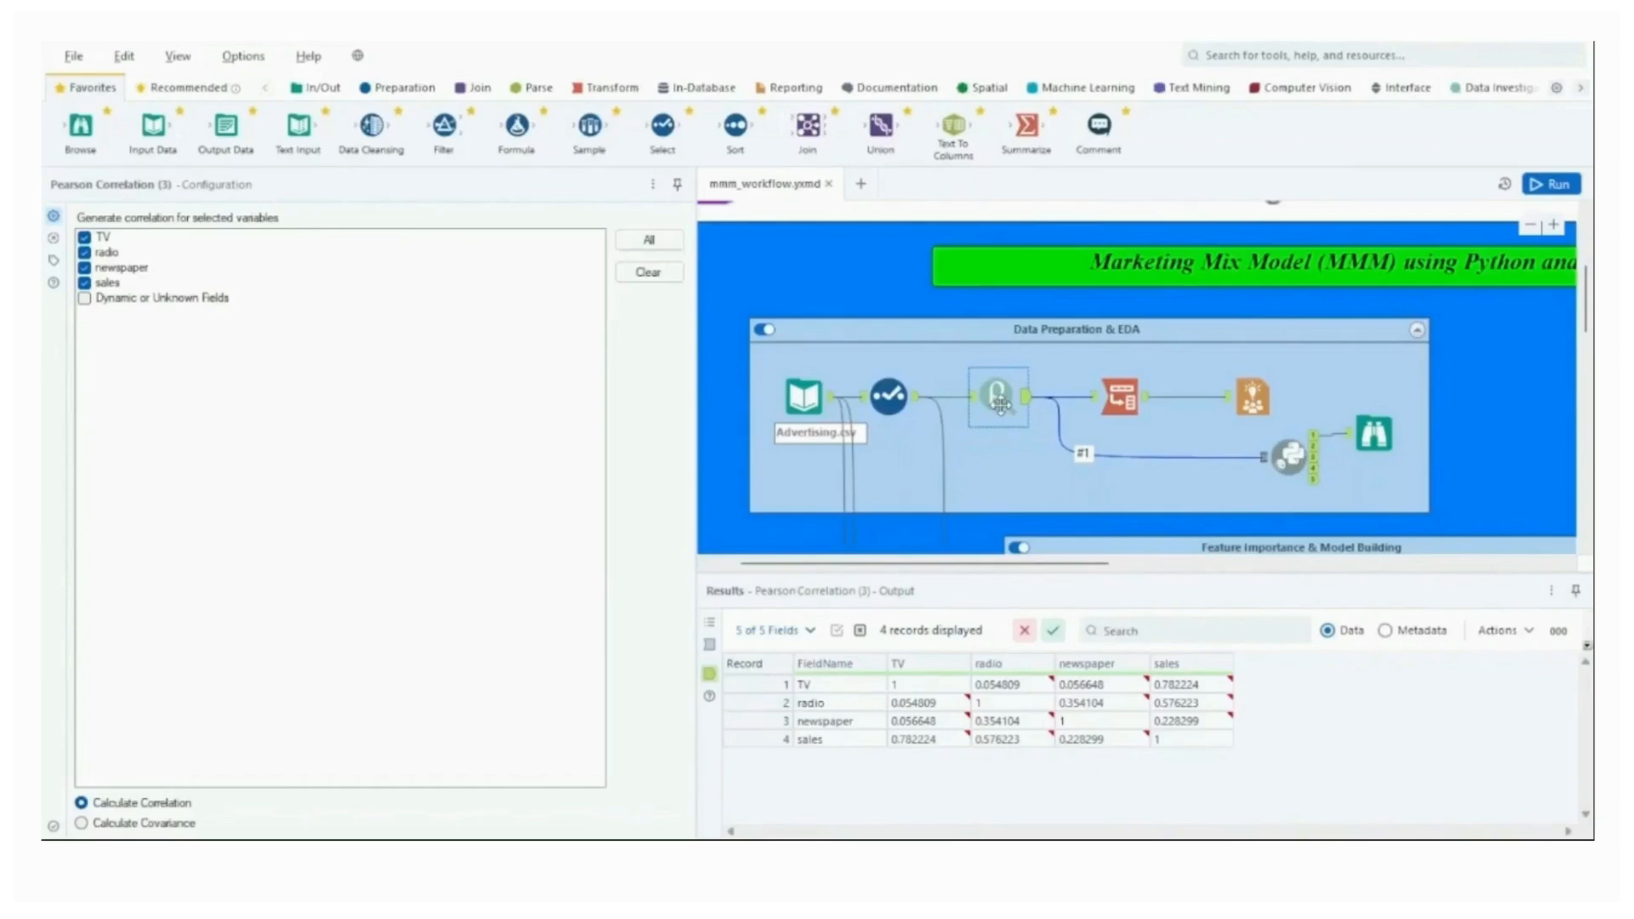
Check the Transpose tool's settings and output, and view the correlation heatmap in the Insight tool.
left_click(1109, 400)
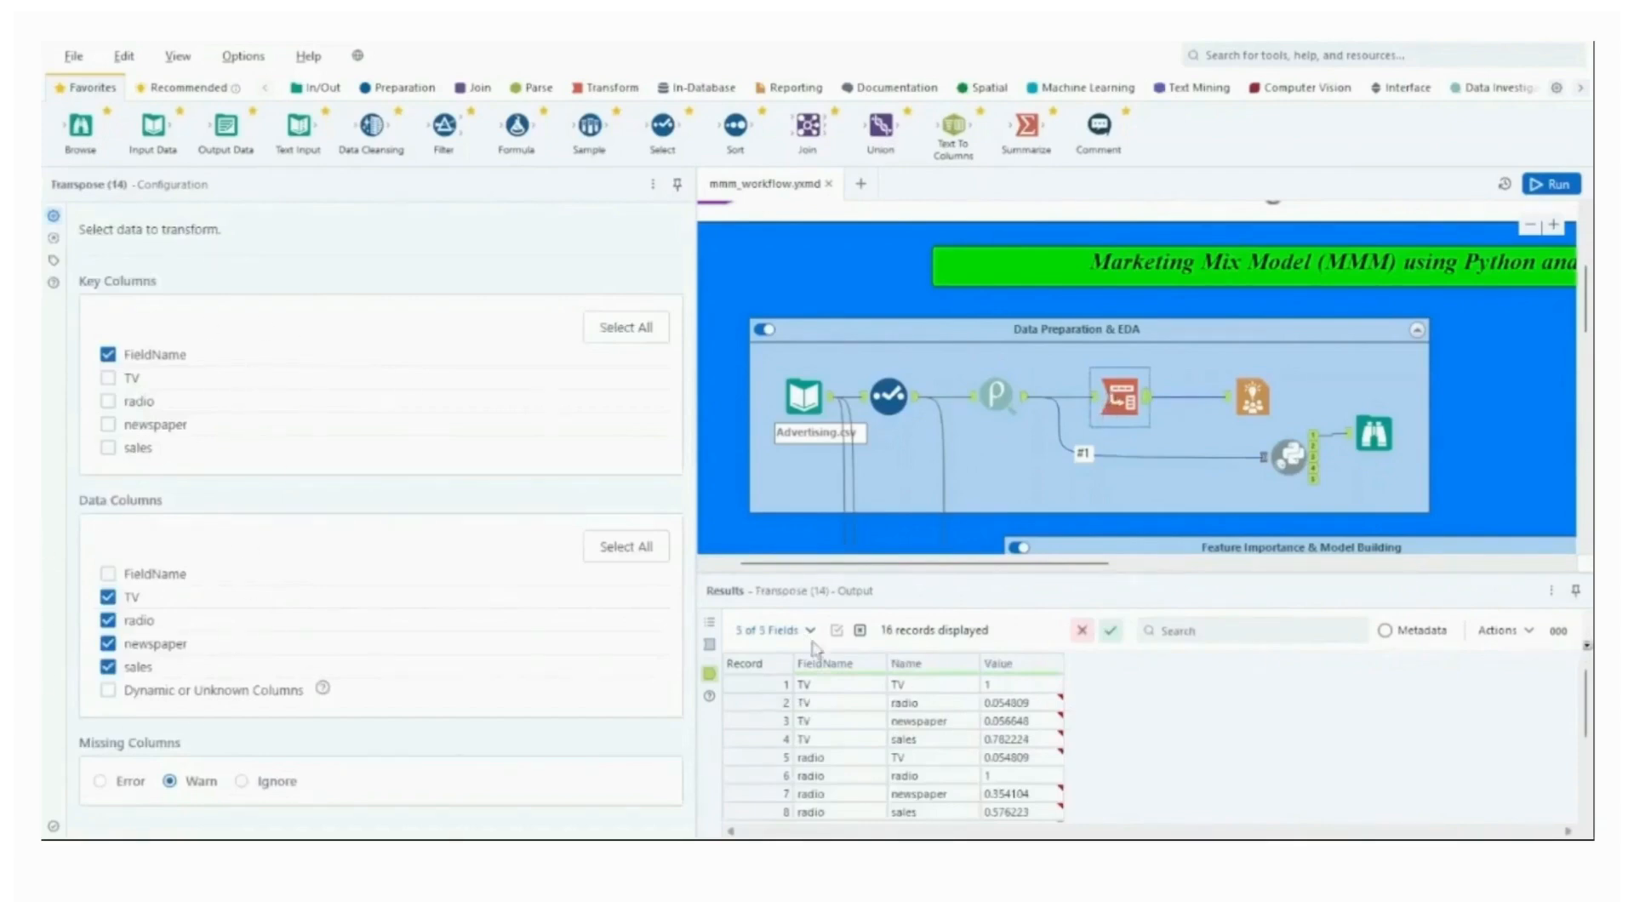
mouse_move(1587, 698)
left_mouse_down()
mouse_move(1588, 770)
mouse_move(1588, 686)
left_mouse_up()
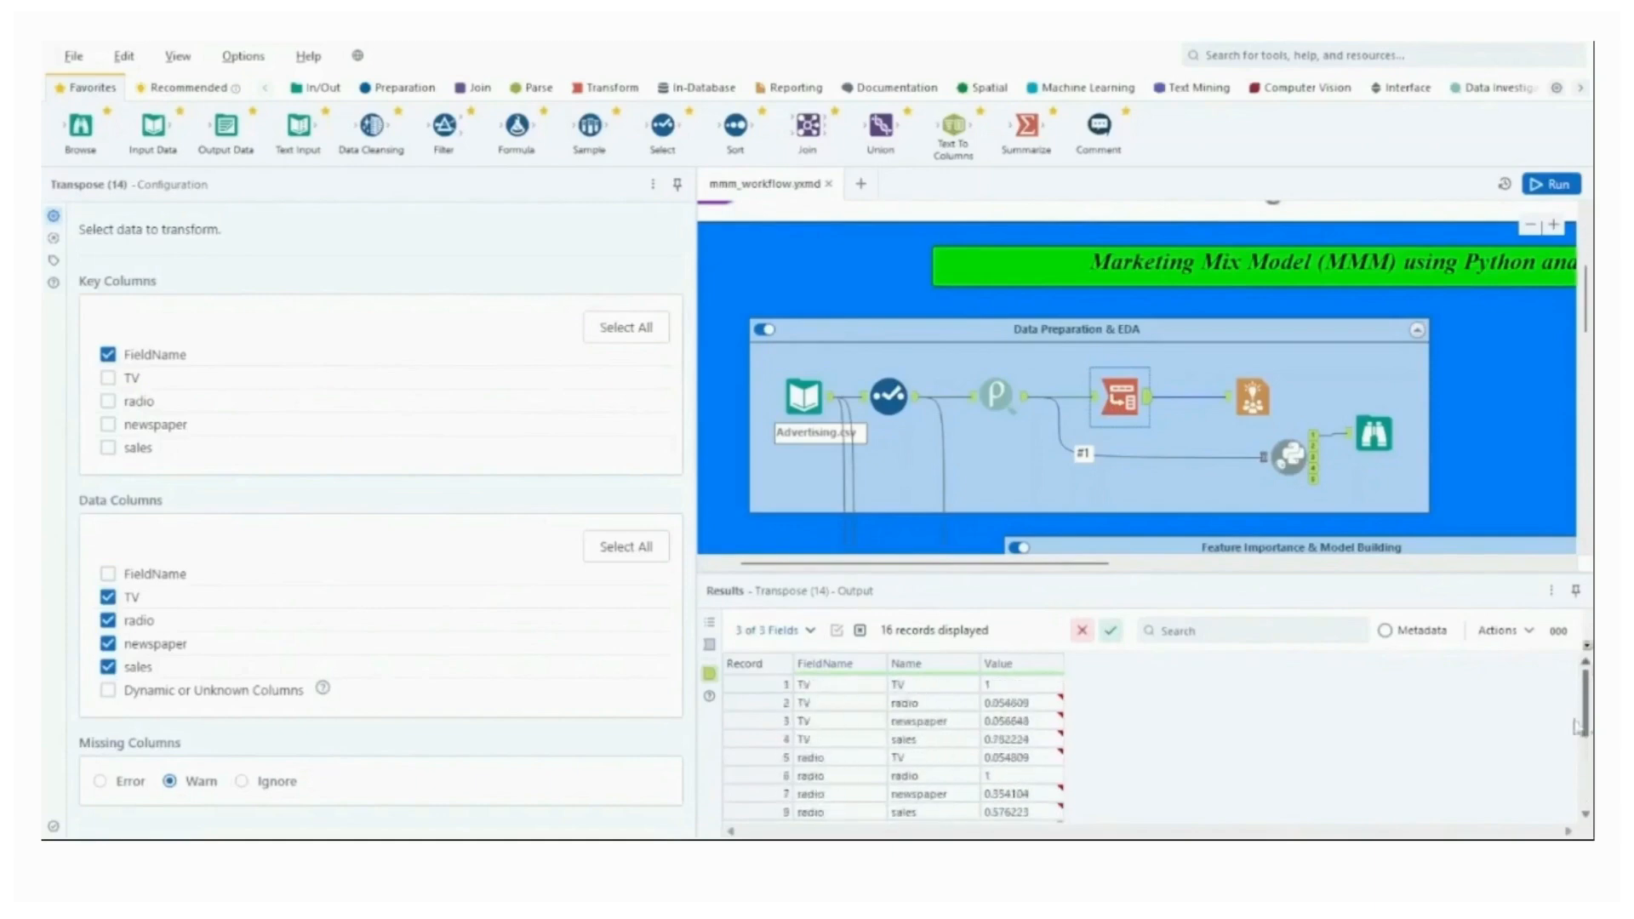
double_click(1255, 421)
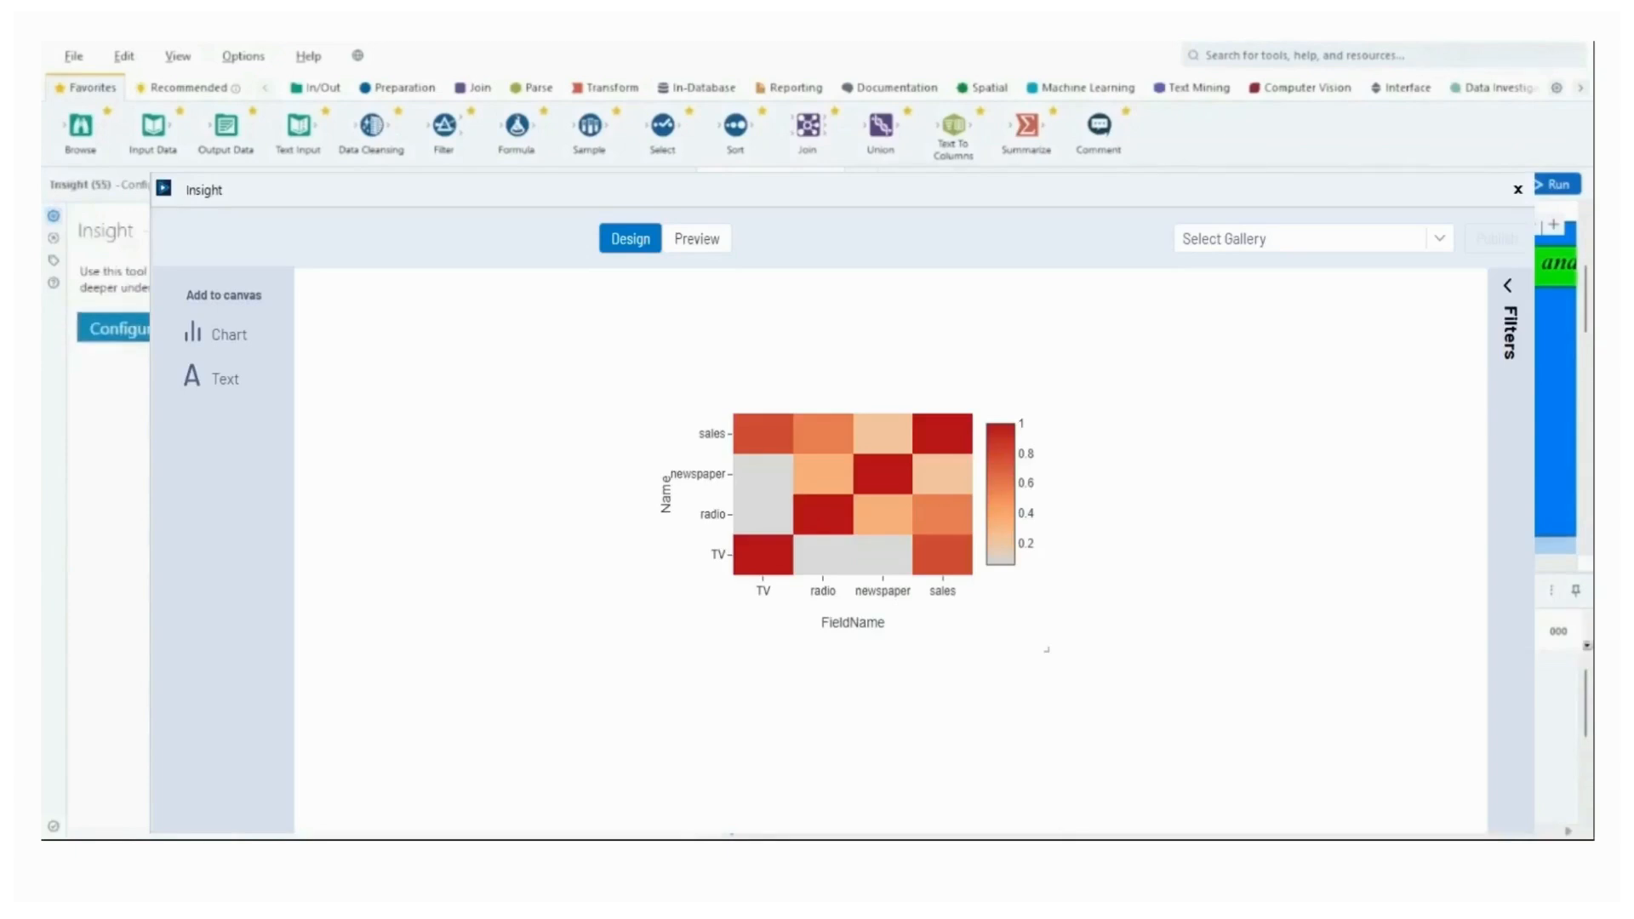
left_click(1518, 190)
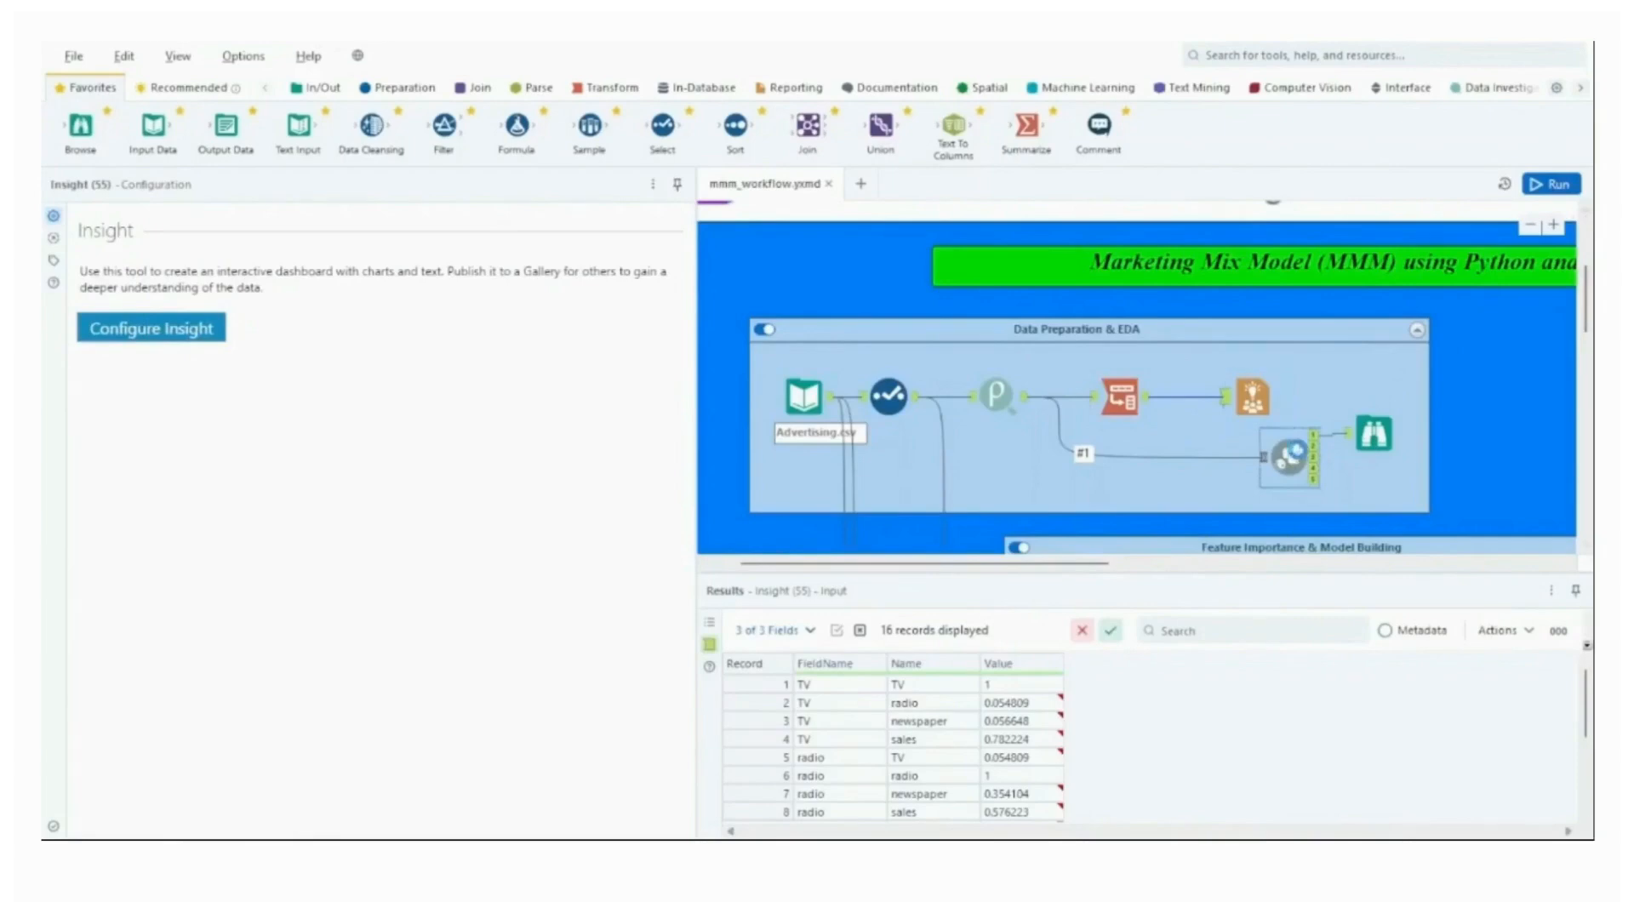
Examine the Python tool's notebook code, its seaborn pair plot and the table it writes out.
left_click(1292, 455)
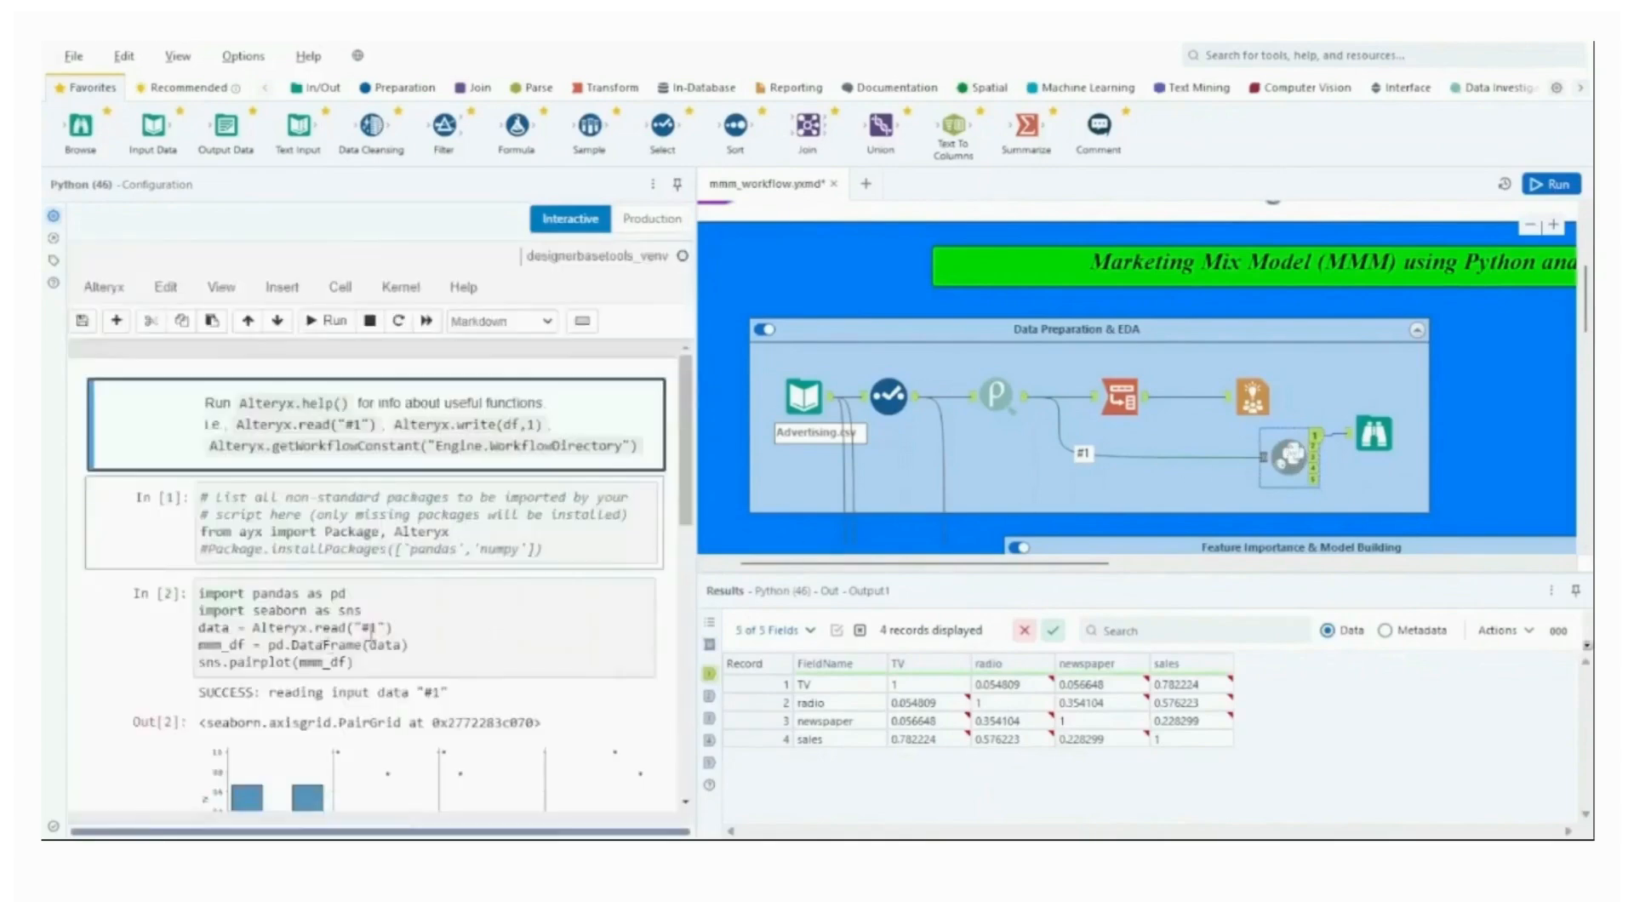
scroll(369, 634, "down", 10)
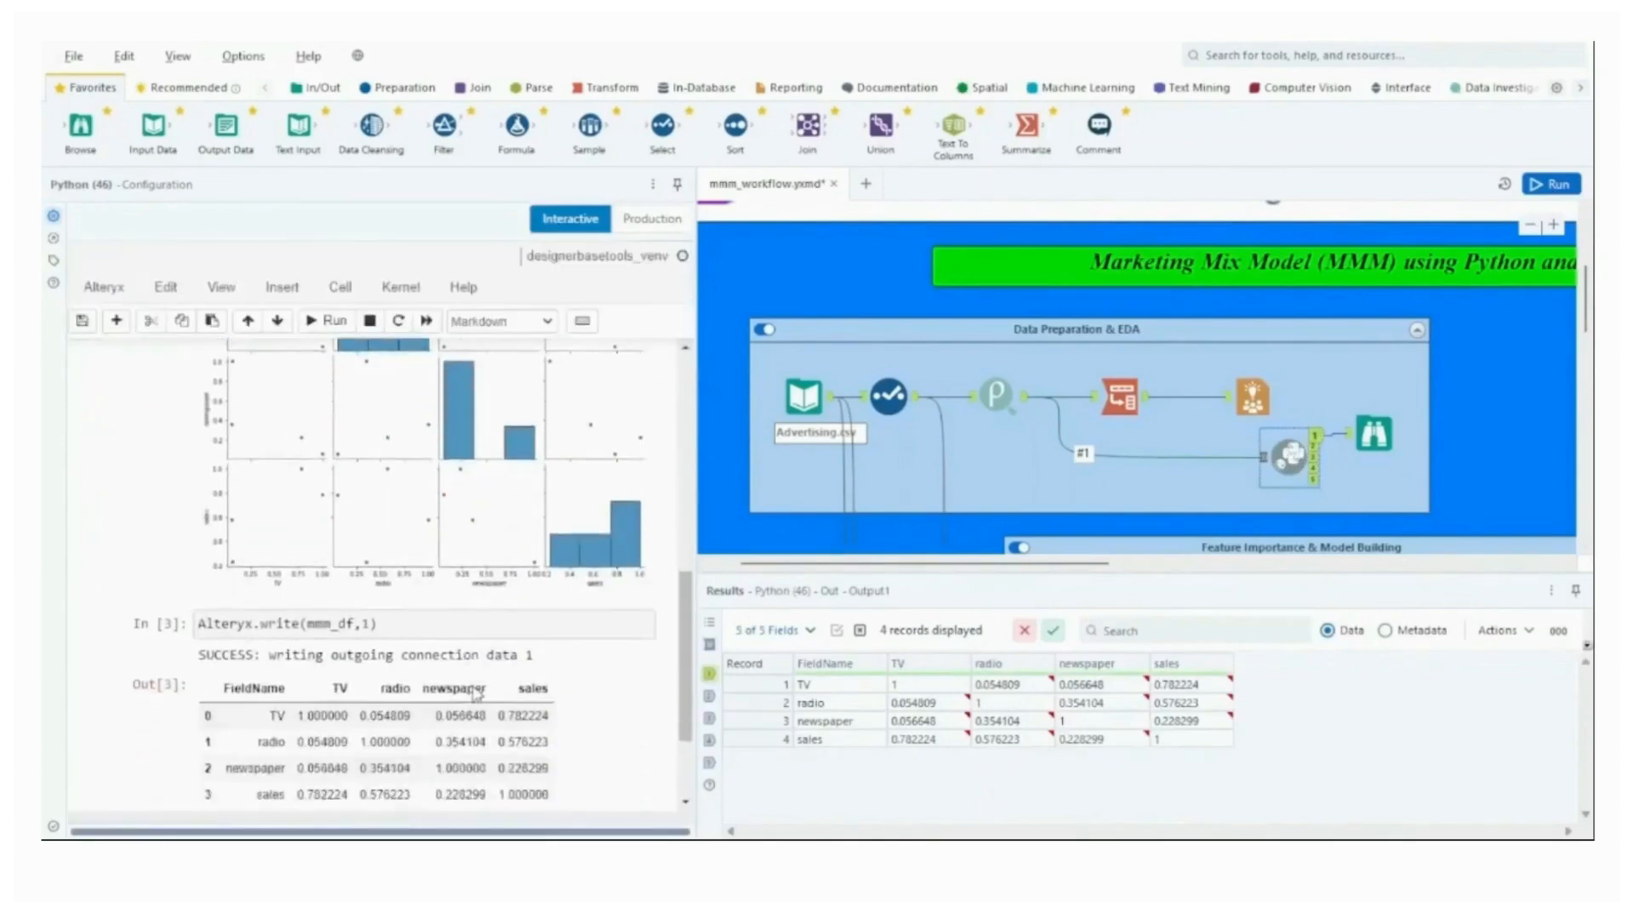
scroll(477, 694, "up", 10)
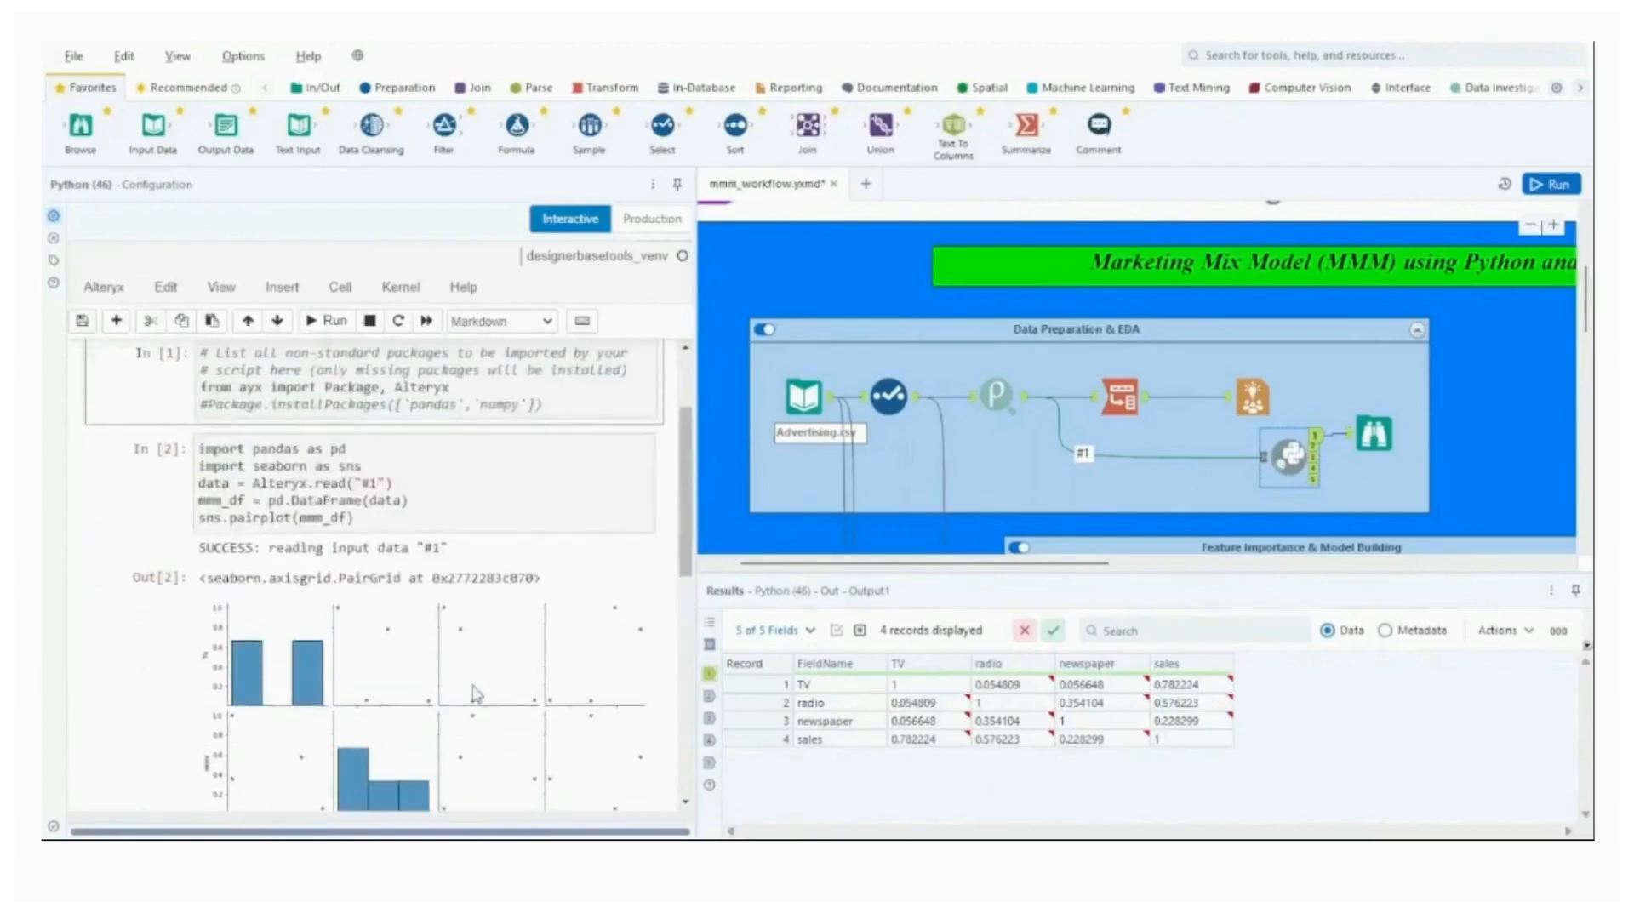
scroll(477, 694, "up", 4)
scroll(477, 694, "down", 10)
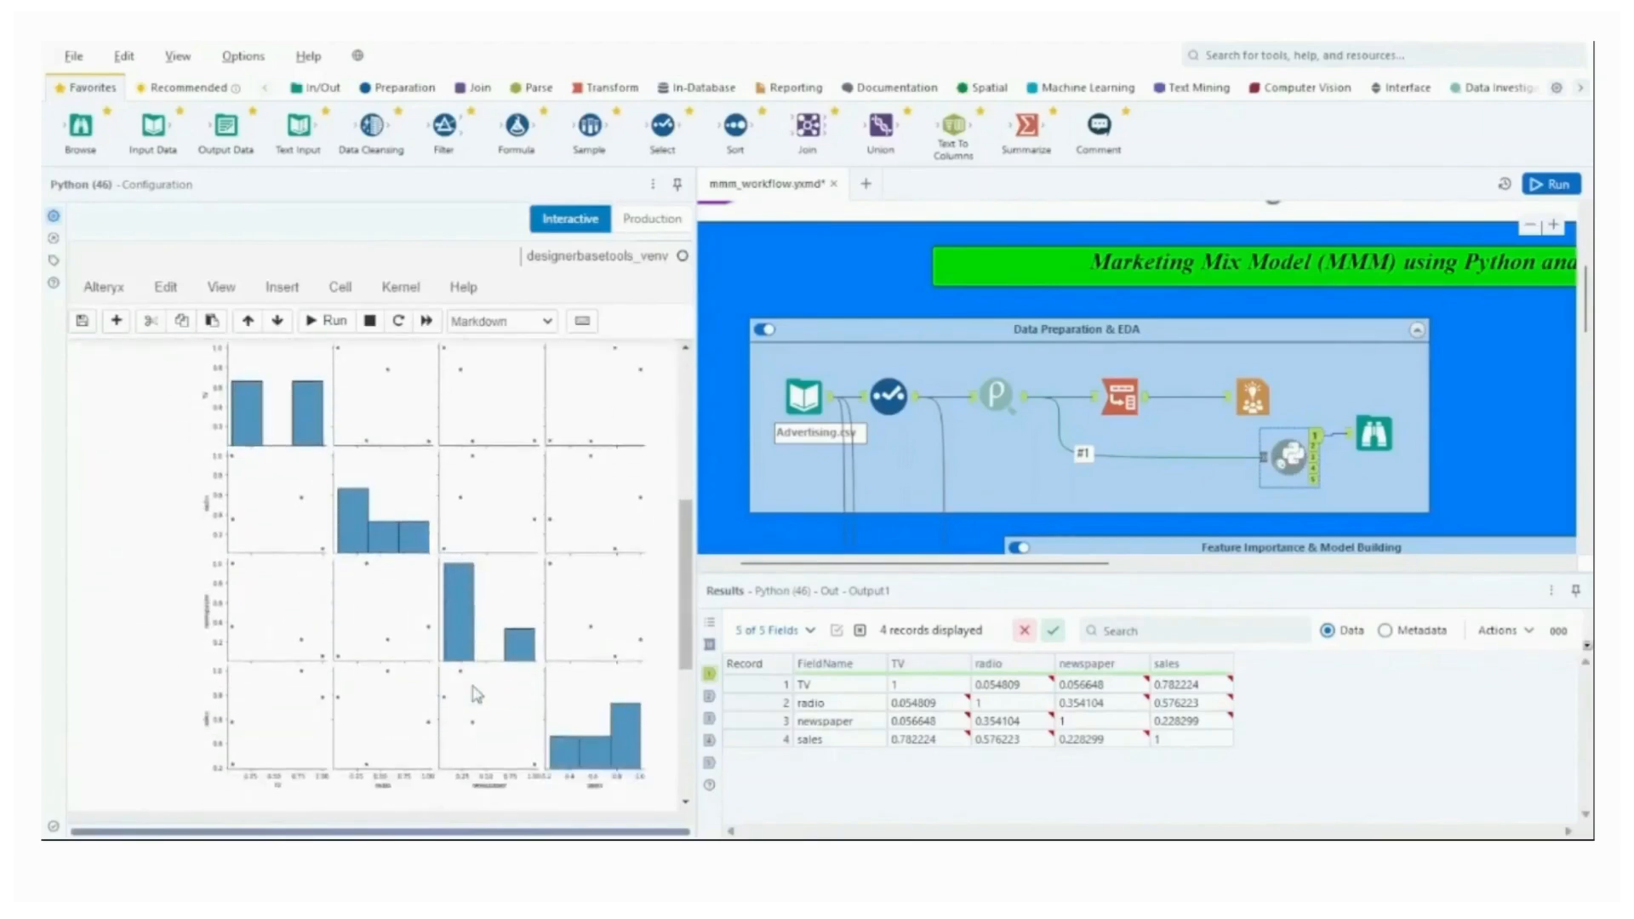
scroll(476, 694, "down", 2)
Review the field profiles in the Browse tool connected to the Python tool's output.
left_click(1374, 434)
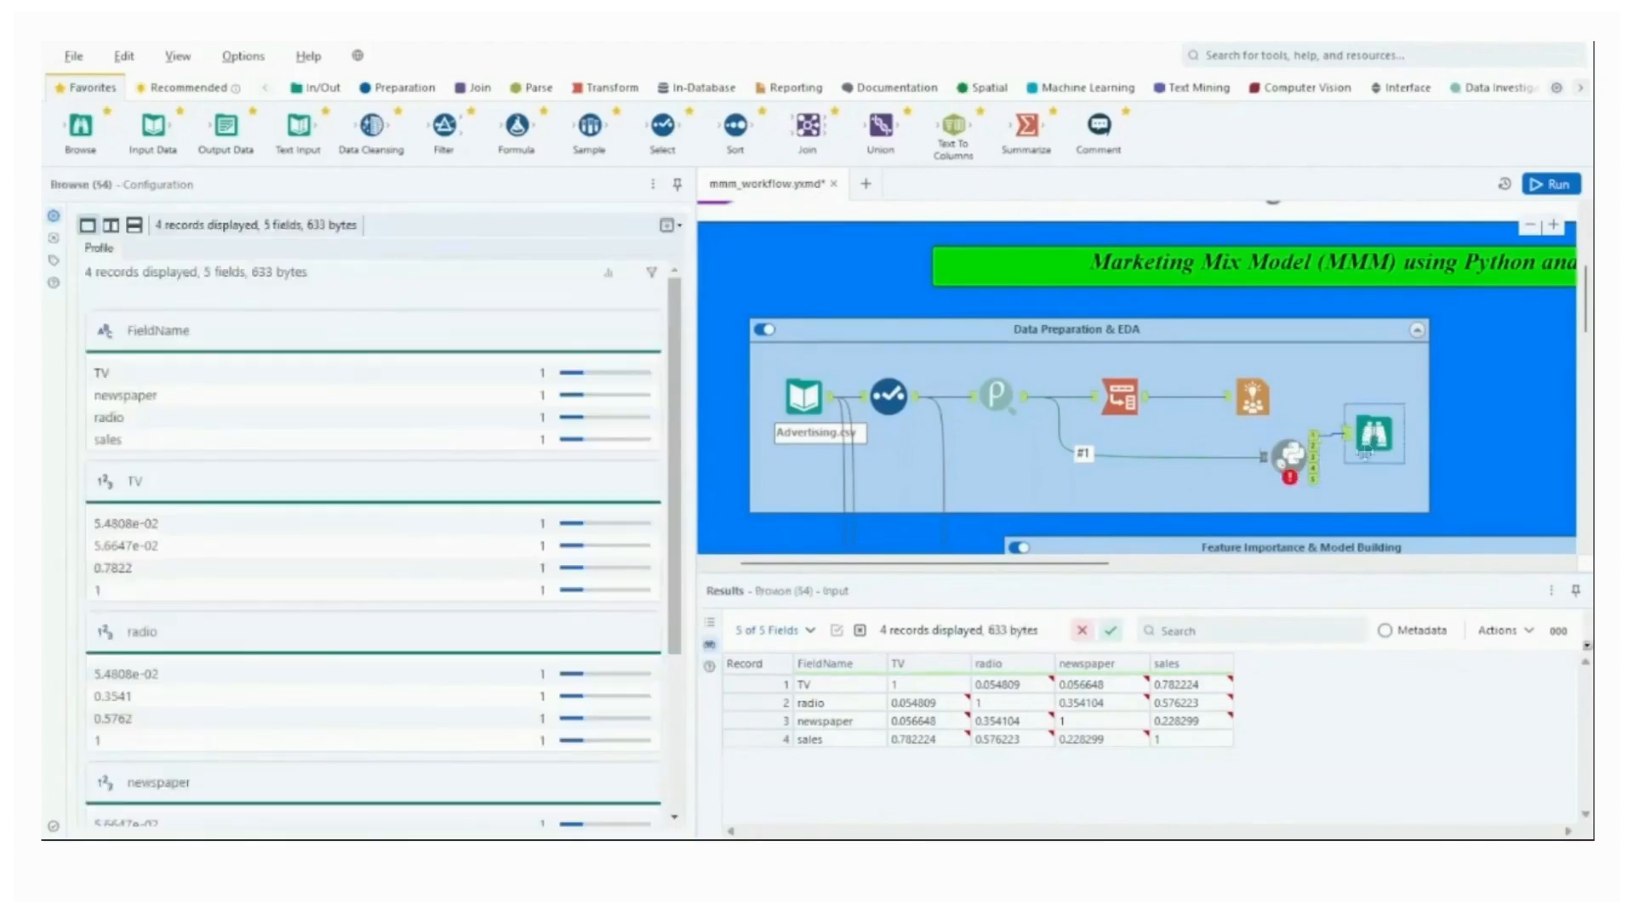
scroll(684, 754, "down", 3)
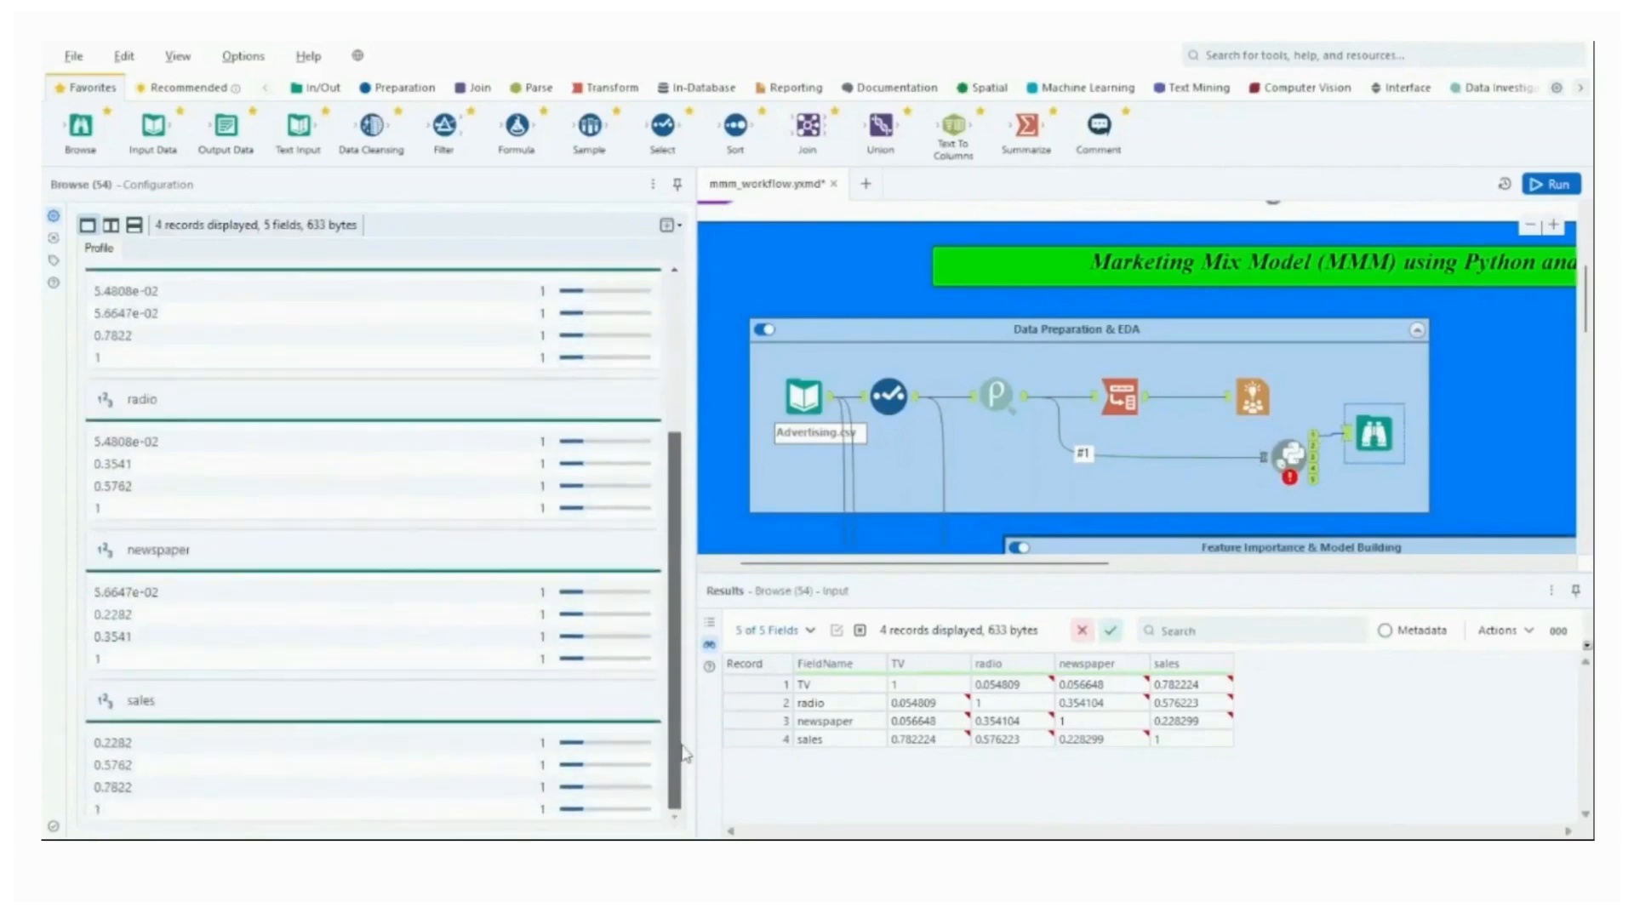
scroll(684, 753, "up", 3)
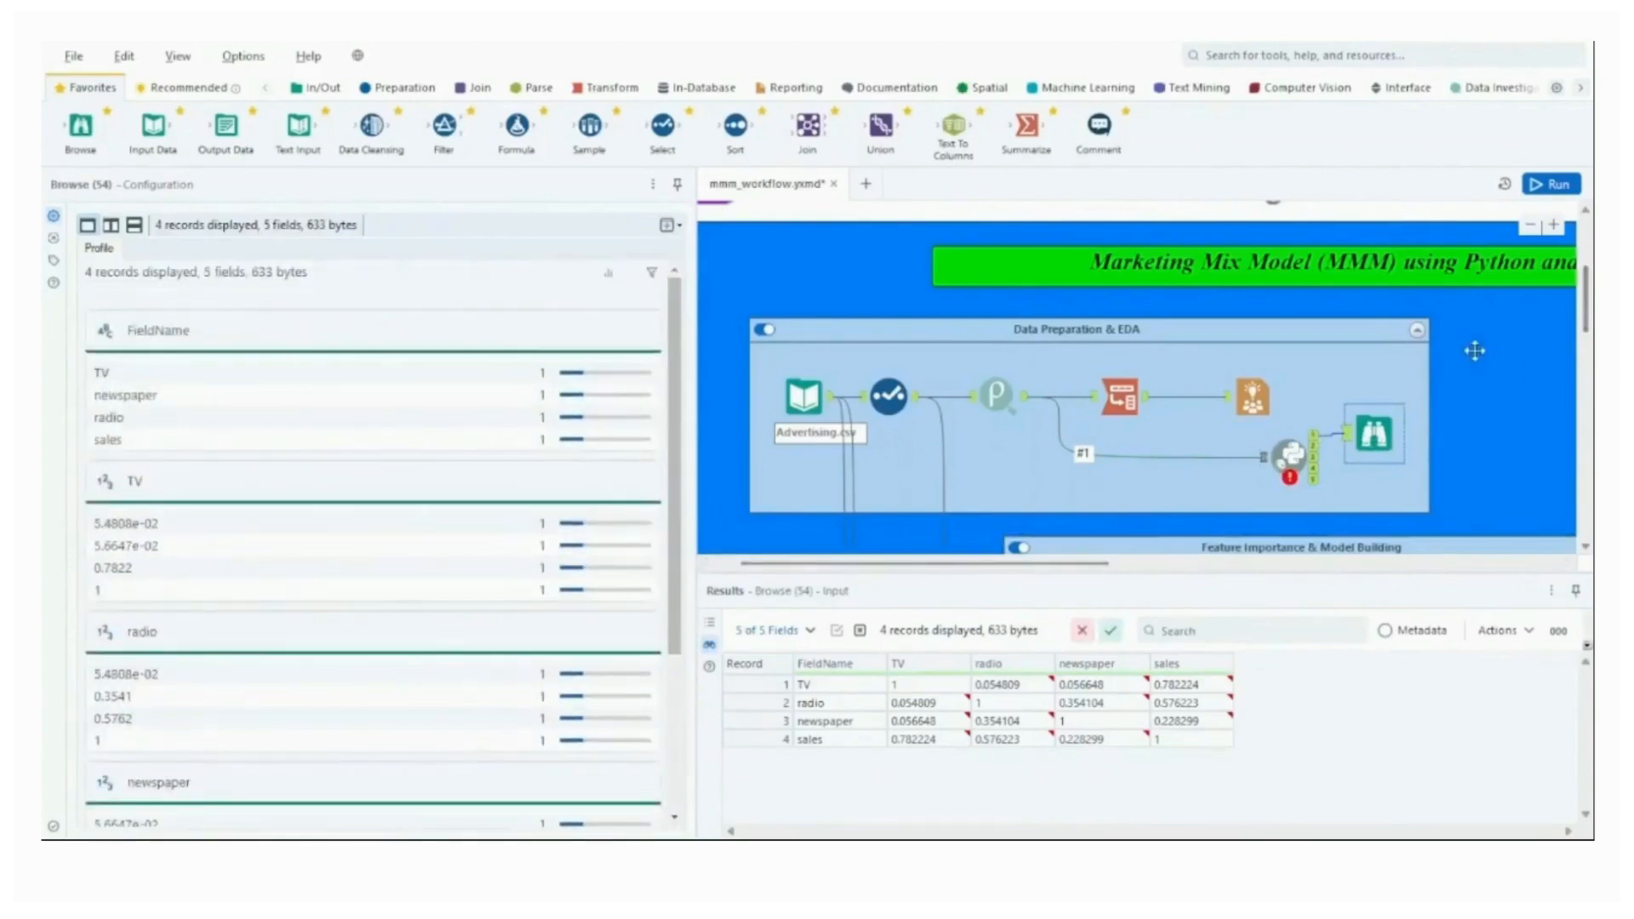
Inspect the estimation and validation split of the Create Samples tool in the Feature Importance & Model Building container.
scroll(1476, 358, "down", 1)
scroll(1467, 367, "down", 1)
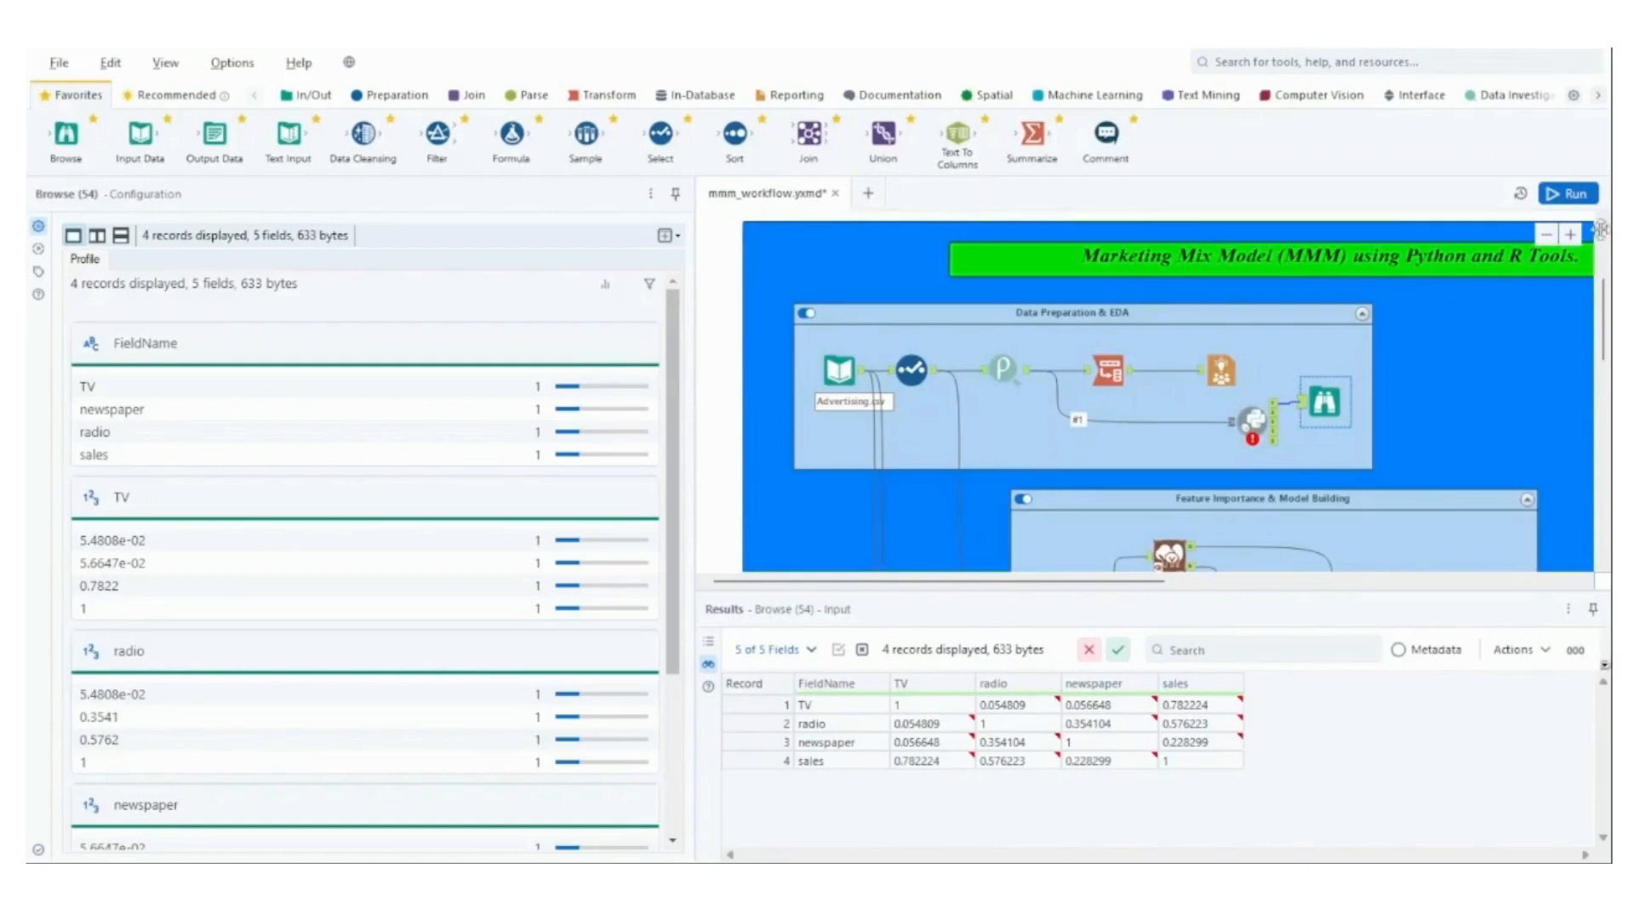
scroll(1524, 332, "down", 3)
scroll(1510, 344, "up", 1)
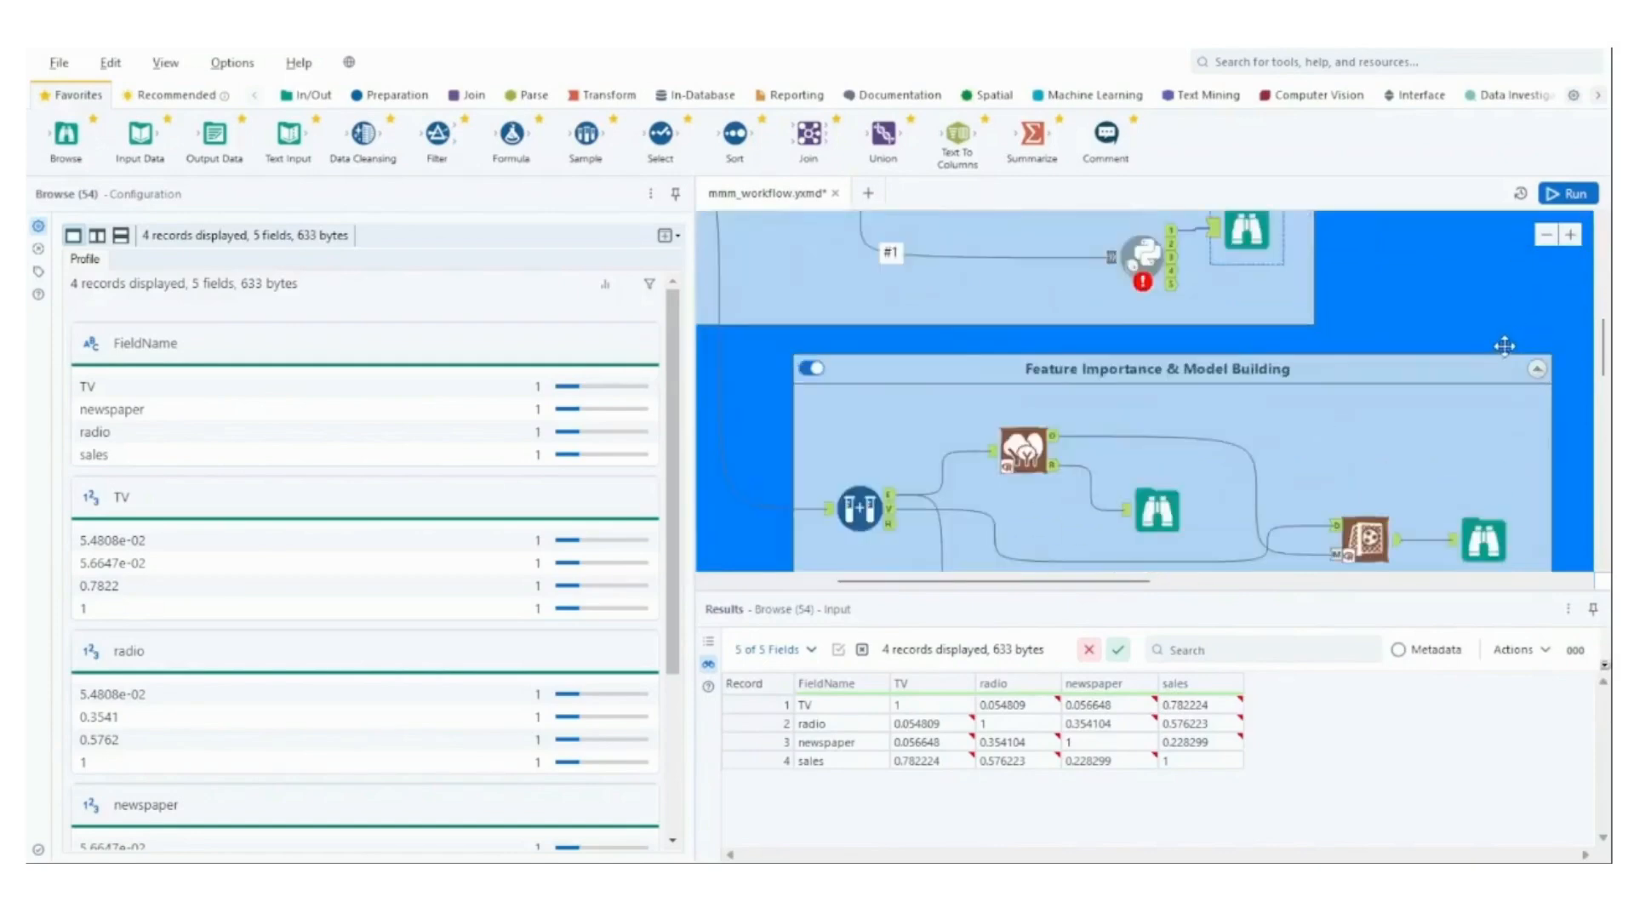
left_click(861, 505)
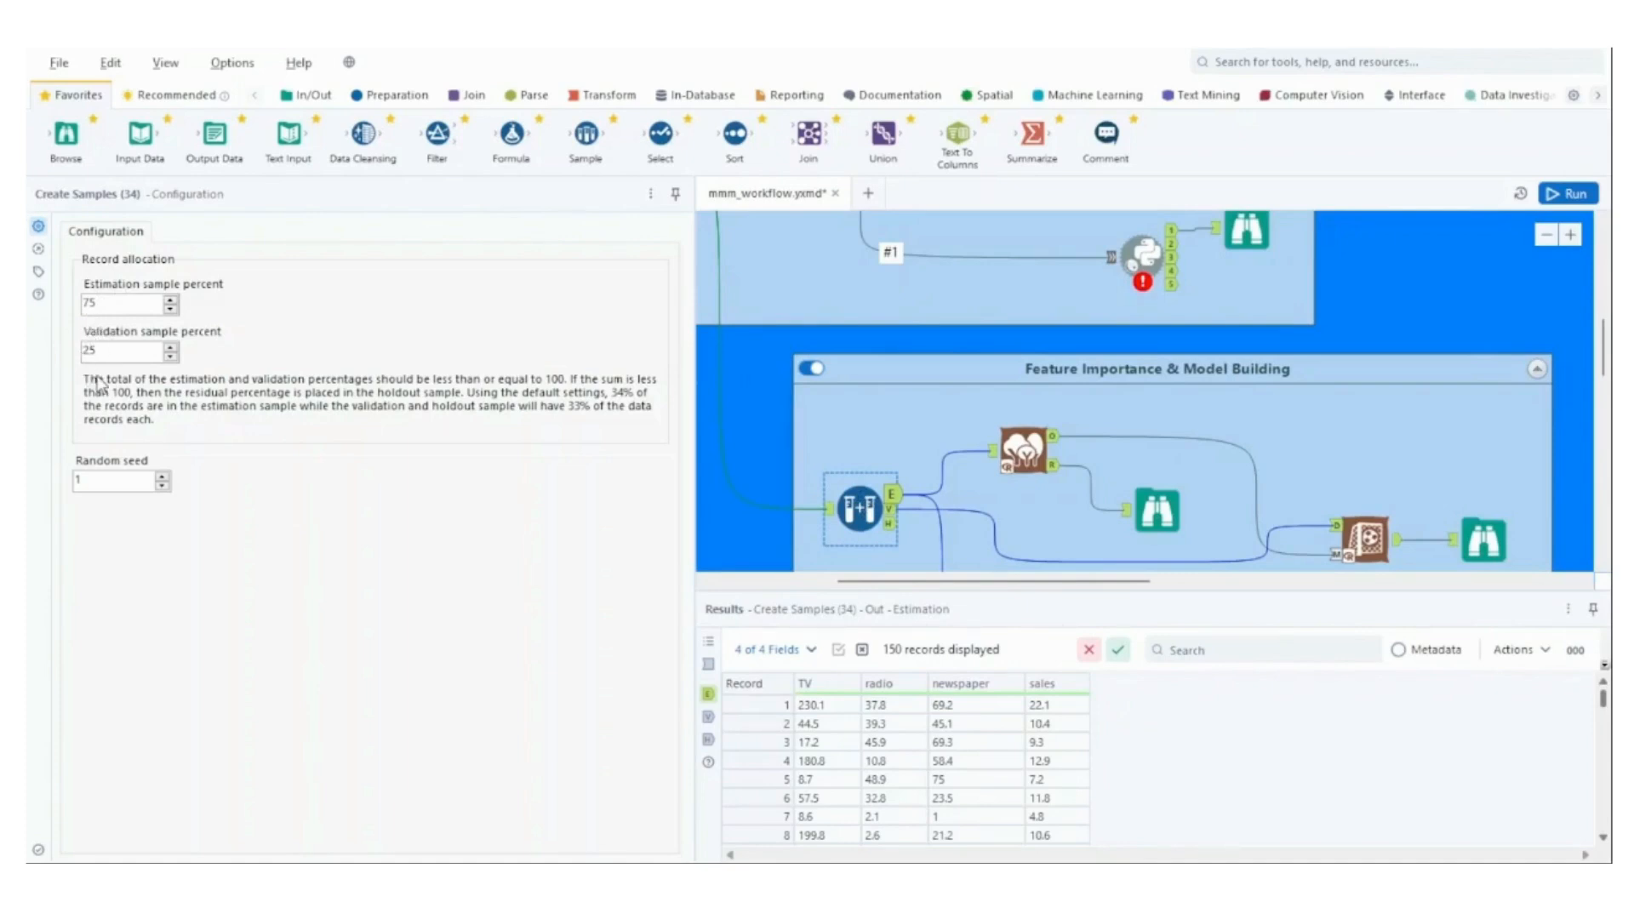
Review the Forest Model's settings and compare the Create Samples estimation output with the model's input data.
left_click(1052, 462)
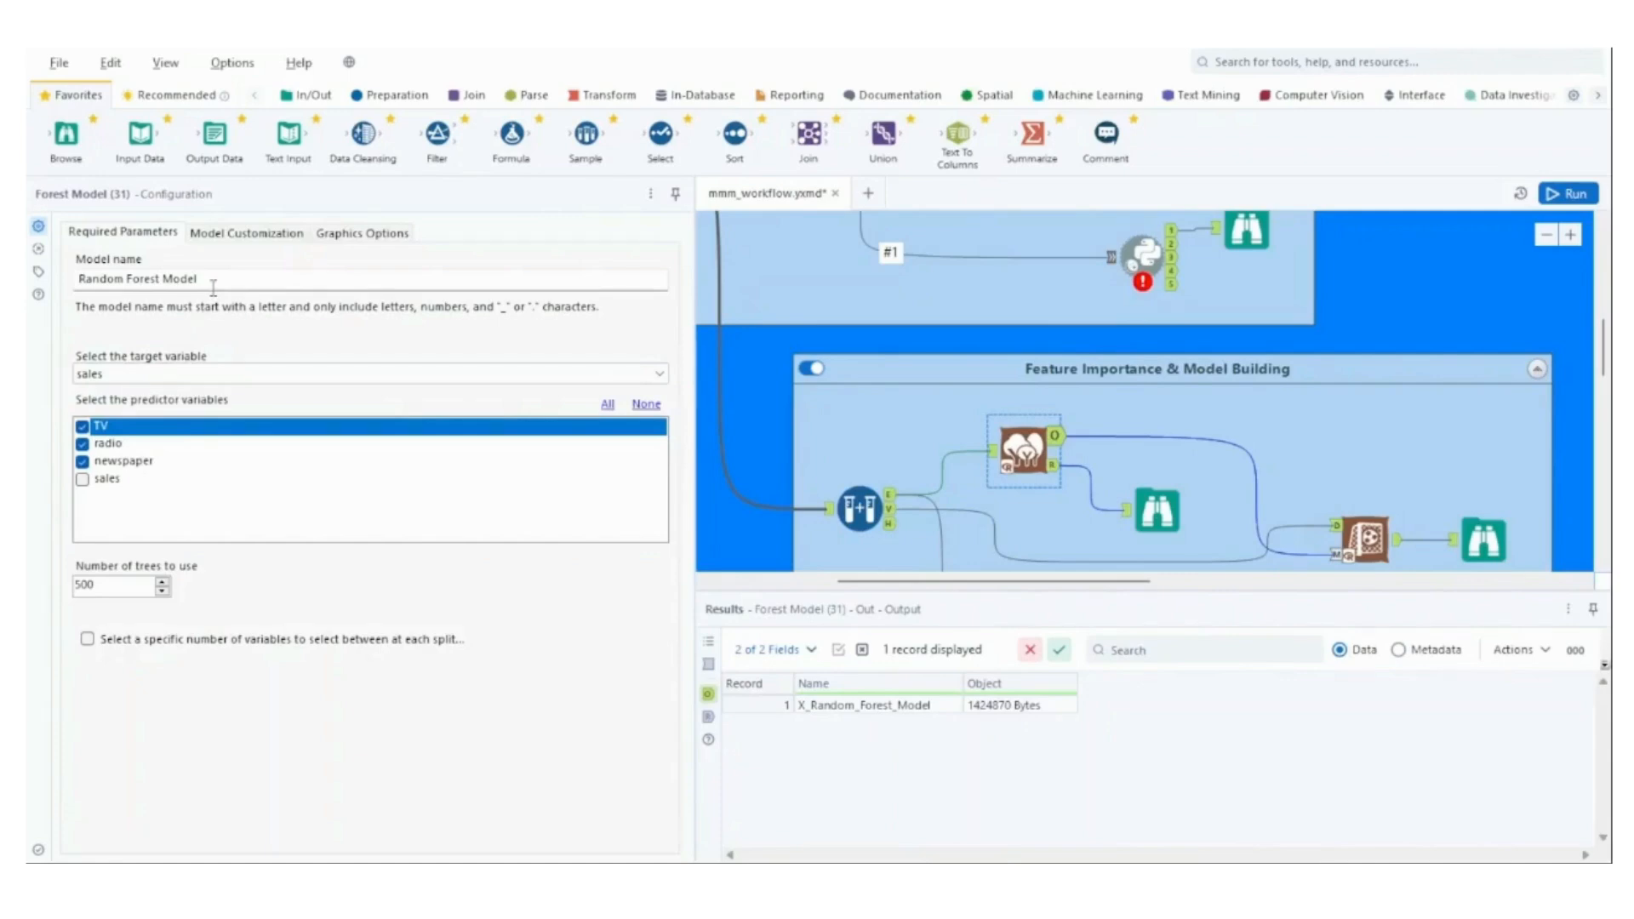
left_click(892, 497)
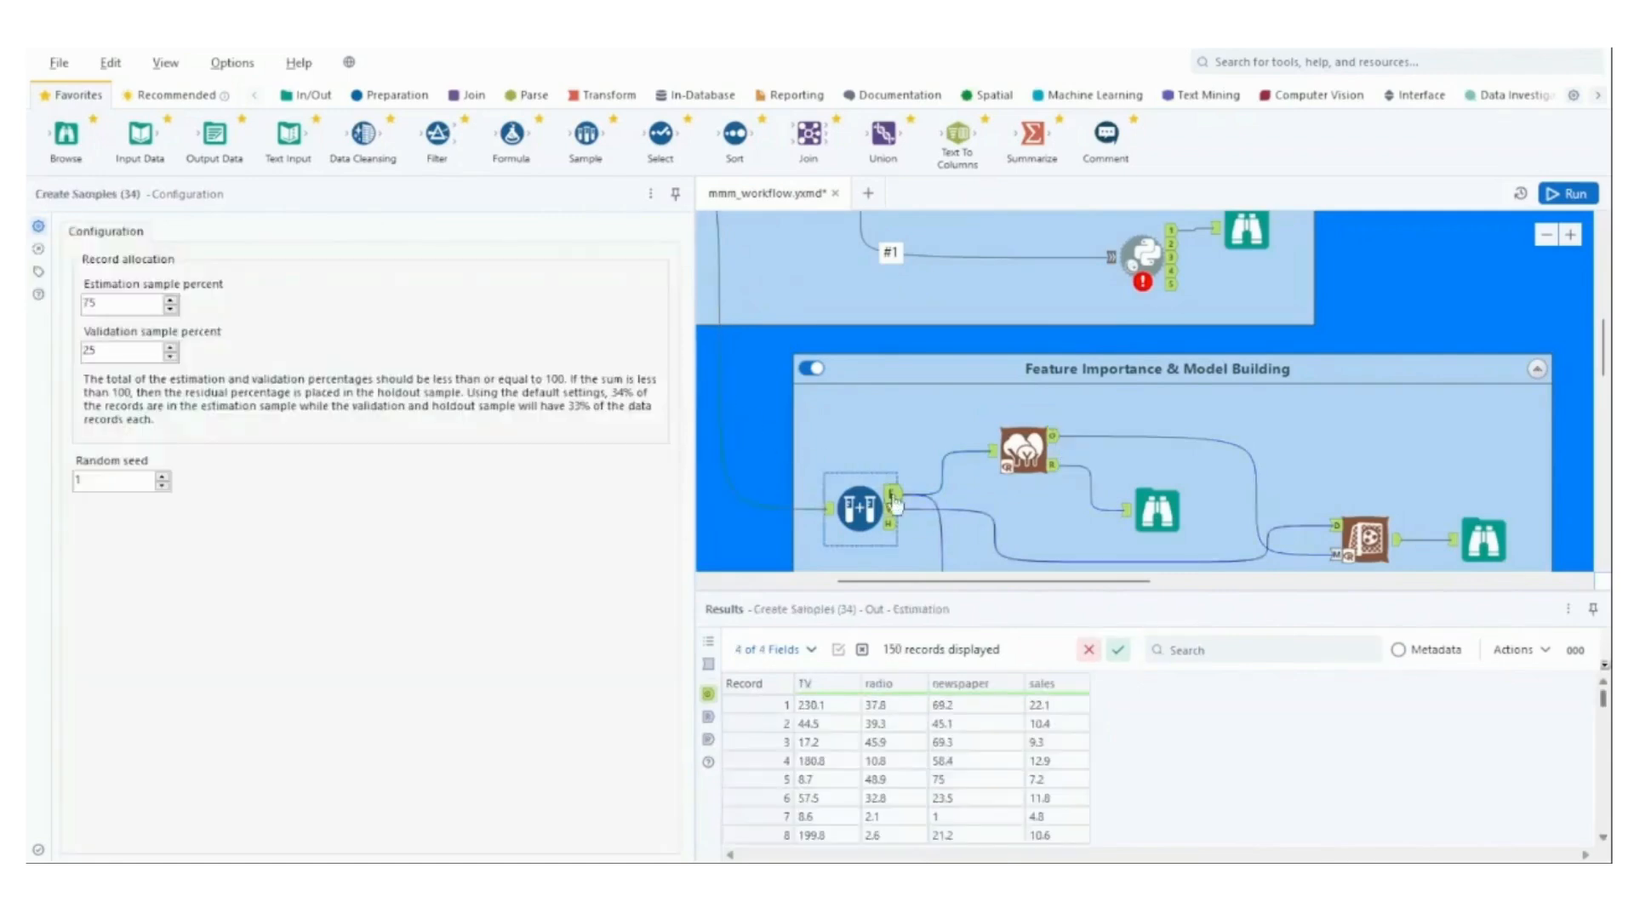
left_click(996, 459)
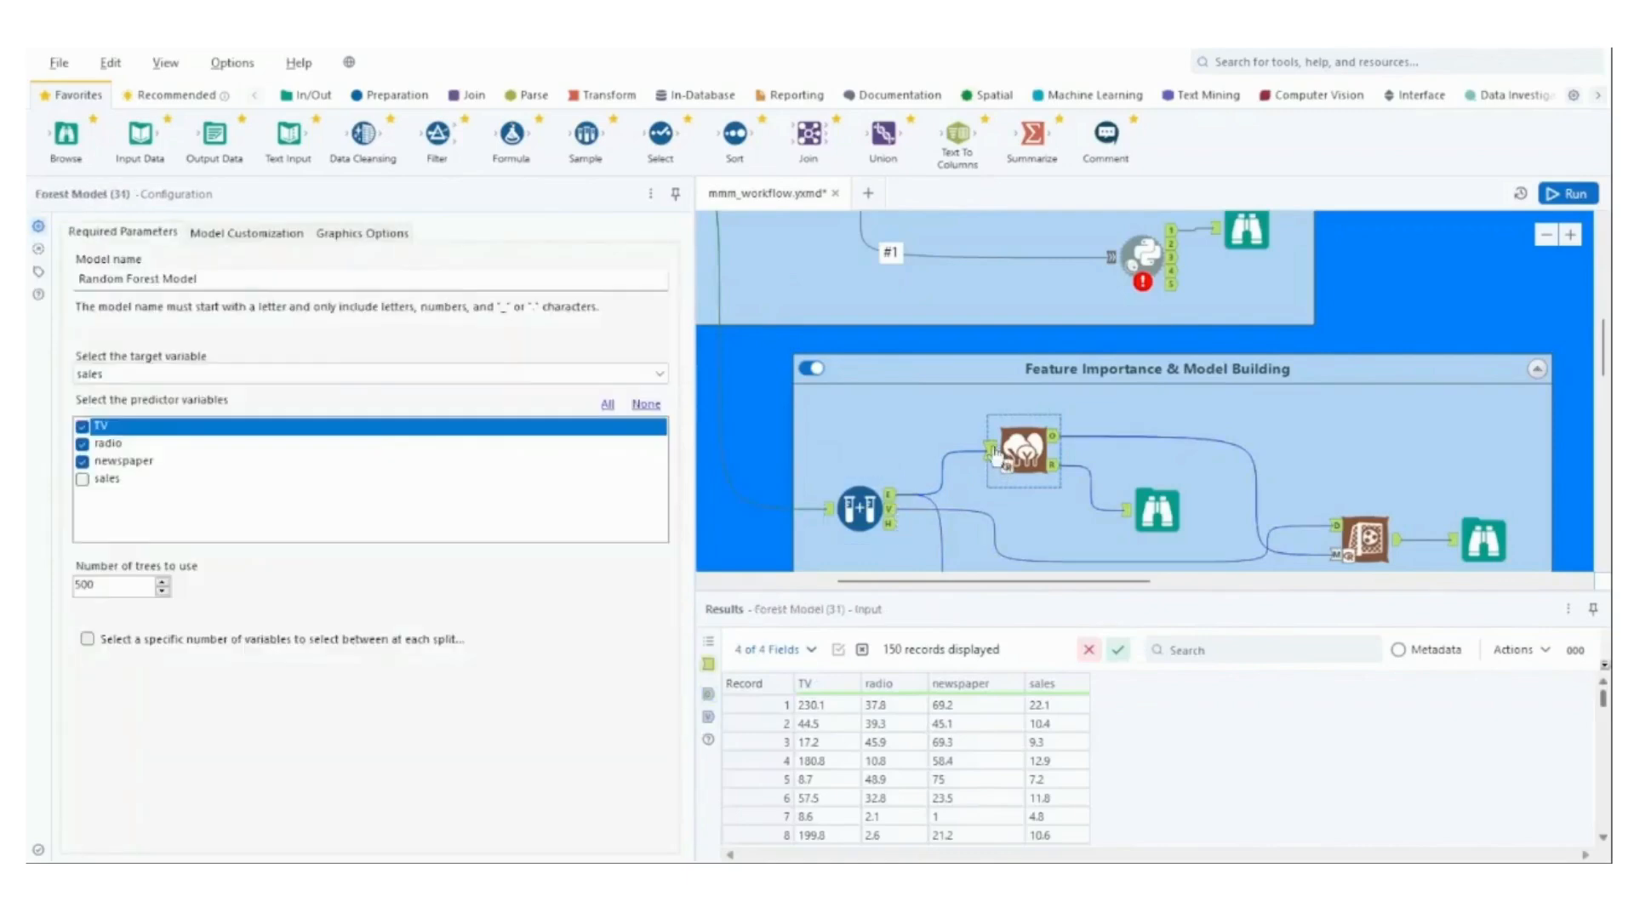
Read the random forest report in the Browse tool after the Forest Model, including its error and variable importance plots.
left_click(1162, 508)
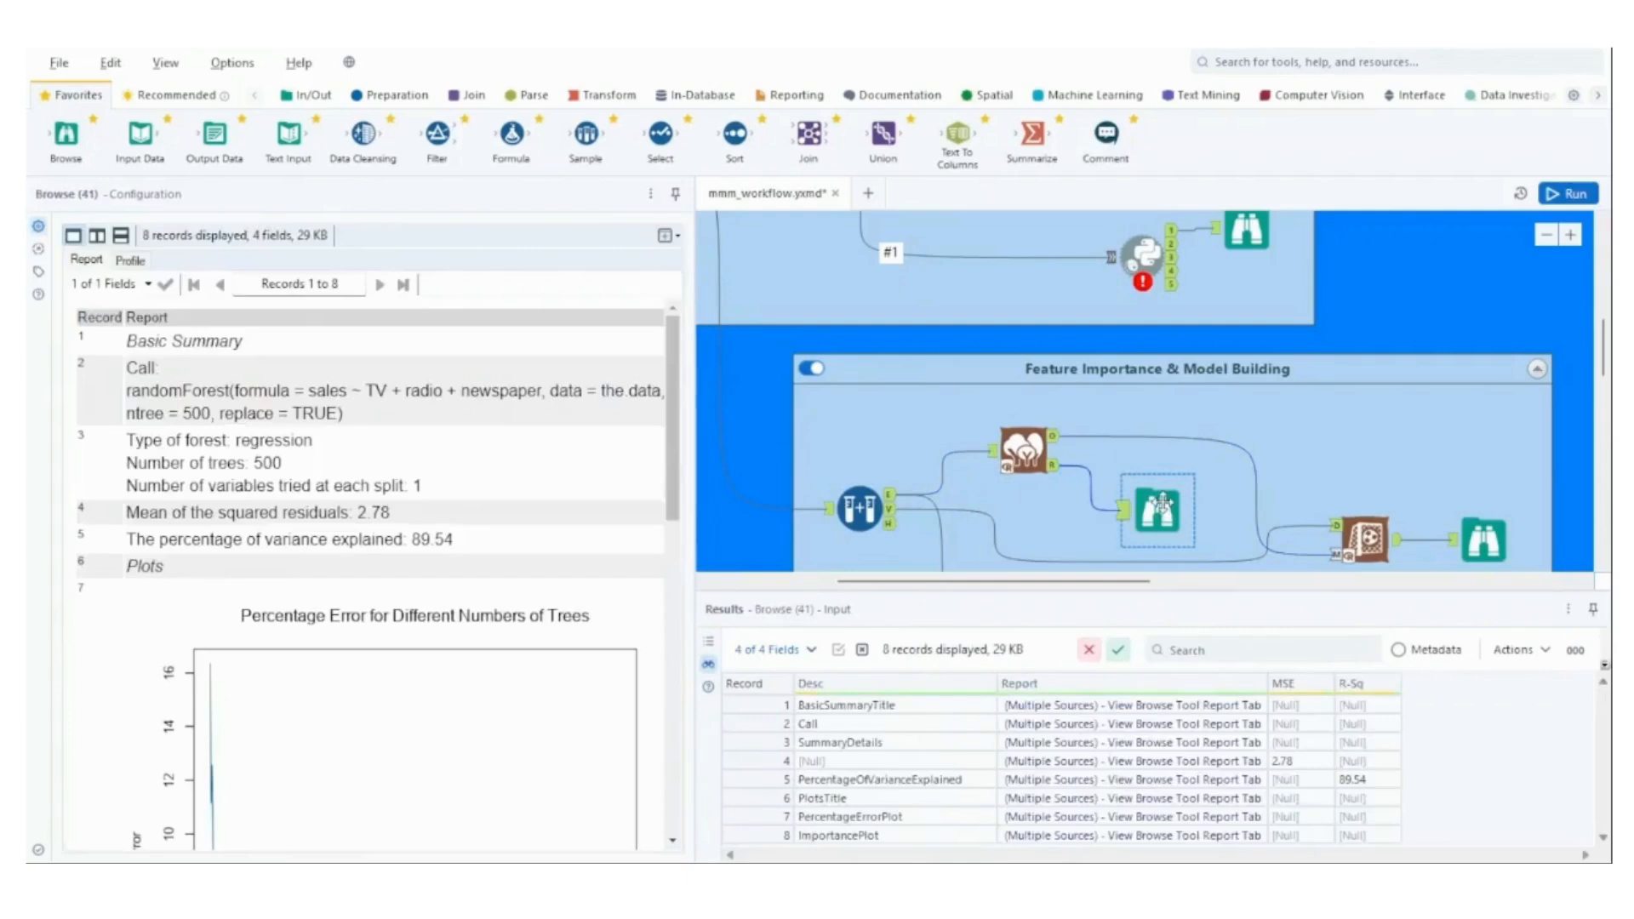
scroll(658, 740, "down", 10)
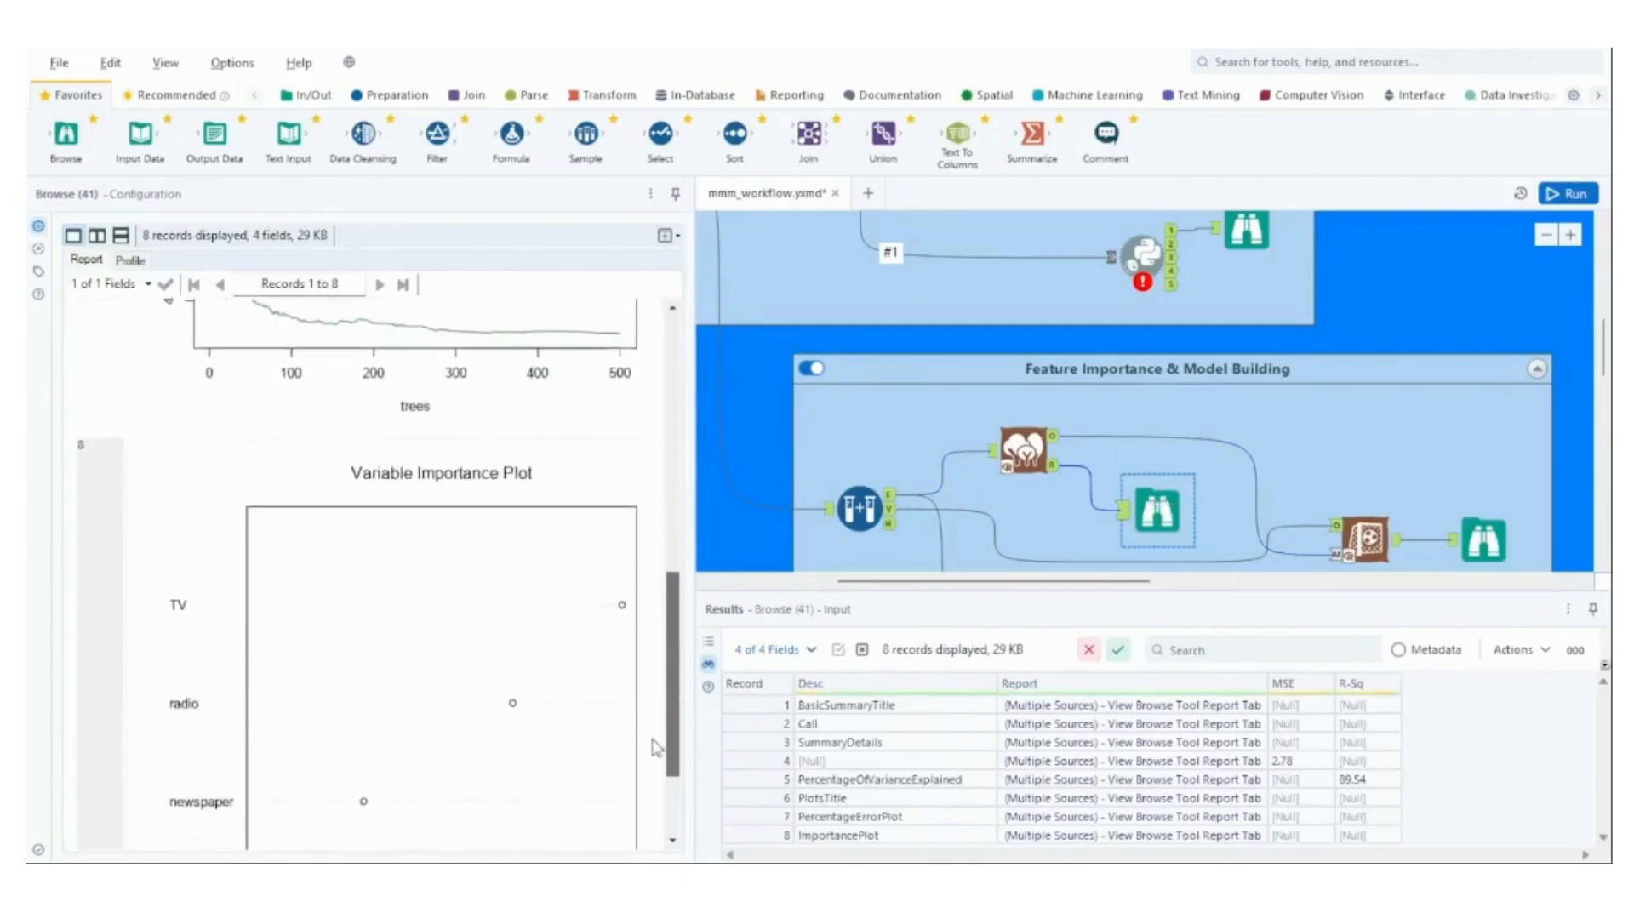
scroll(658, 741, "down", 3)
scroll(650, 808, "up", 15)
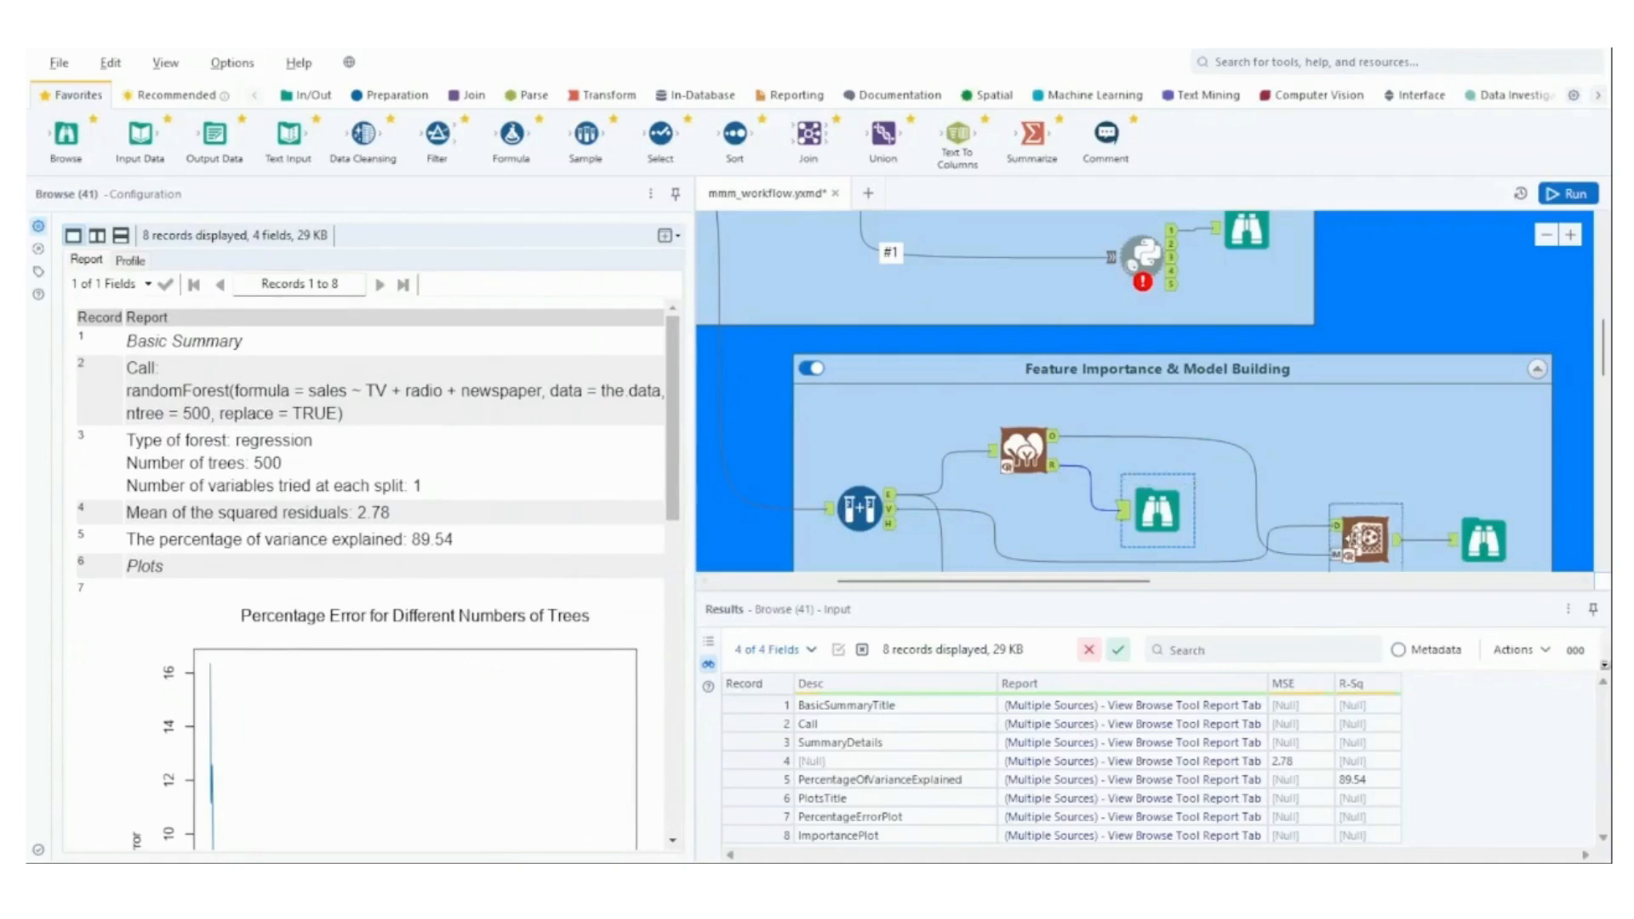
Inspect the Score tool's configuration and data input, and the Create Samples validation output that feeds it.
left_click(1359, 539)
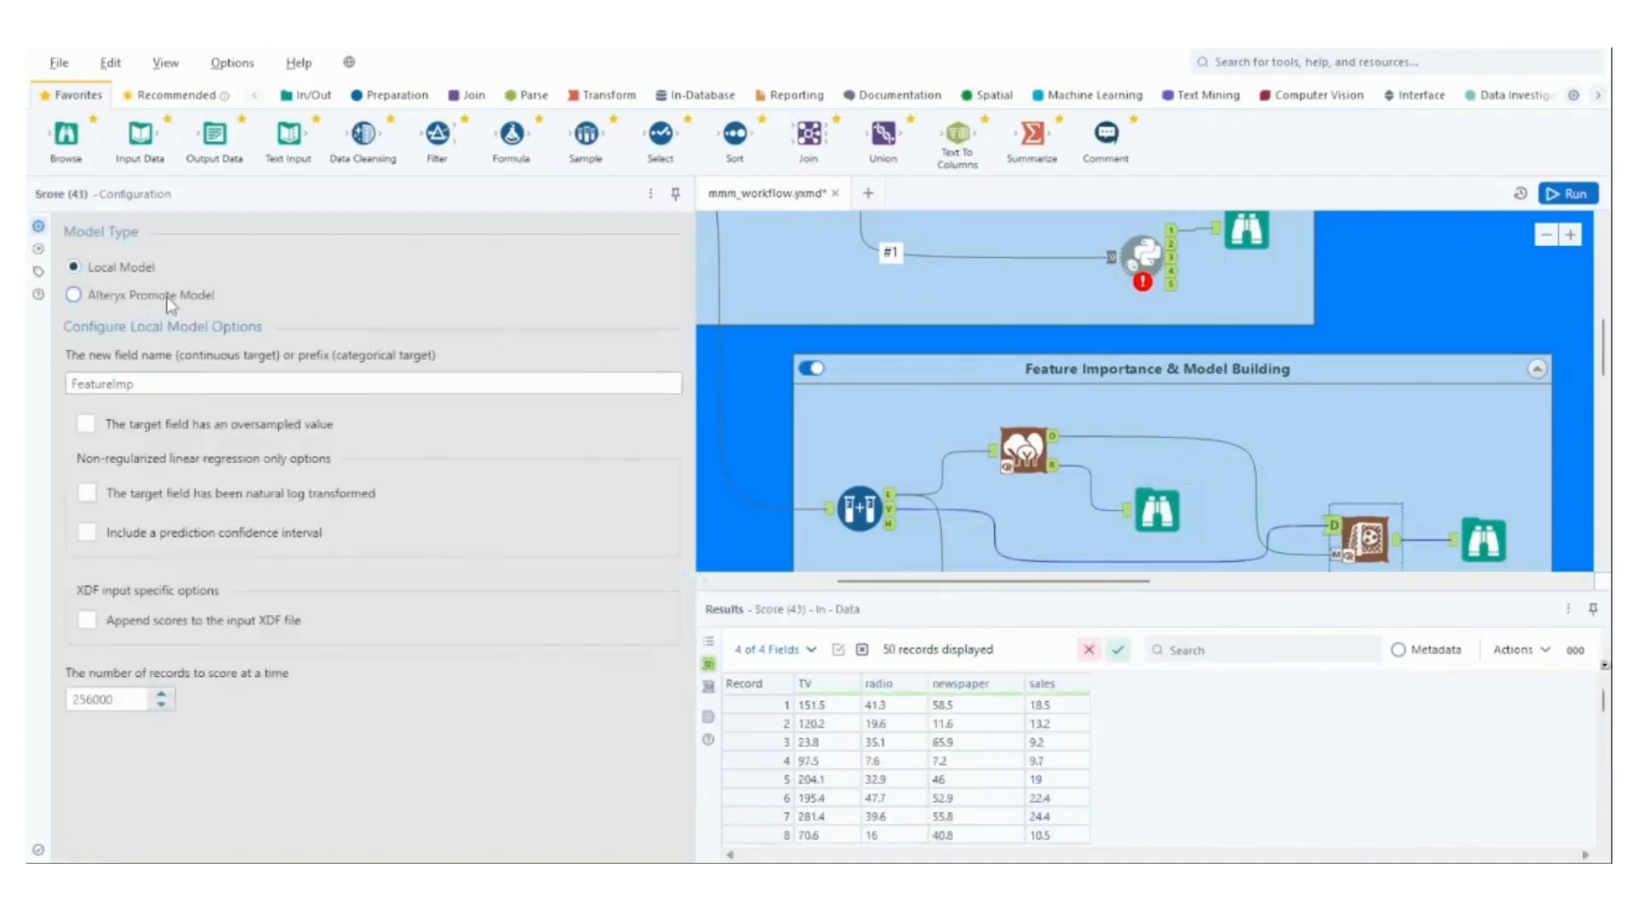
scroll(894, 477, "down", 1)
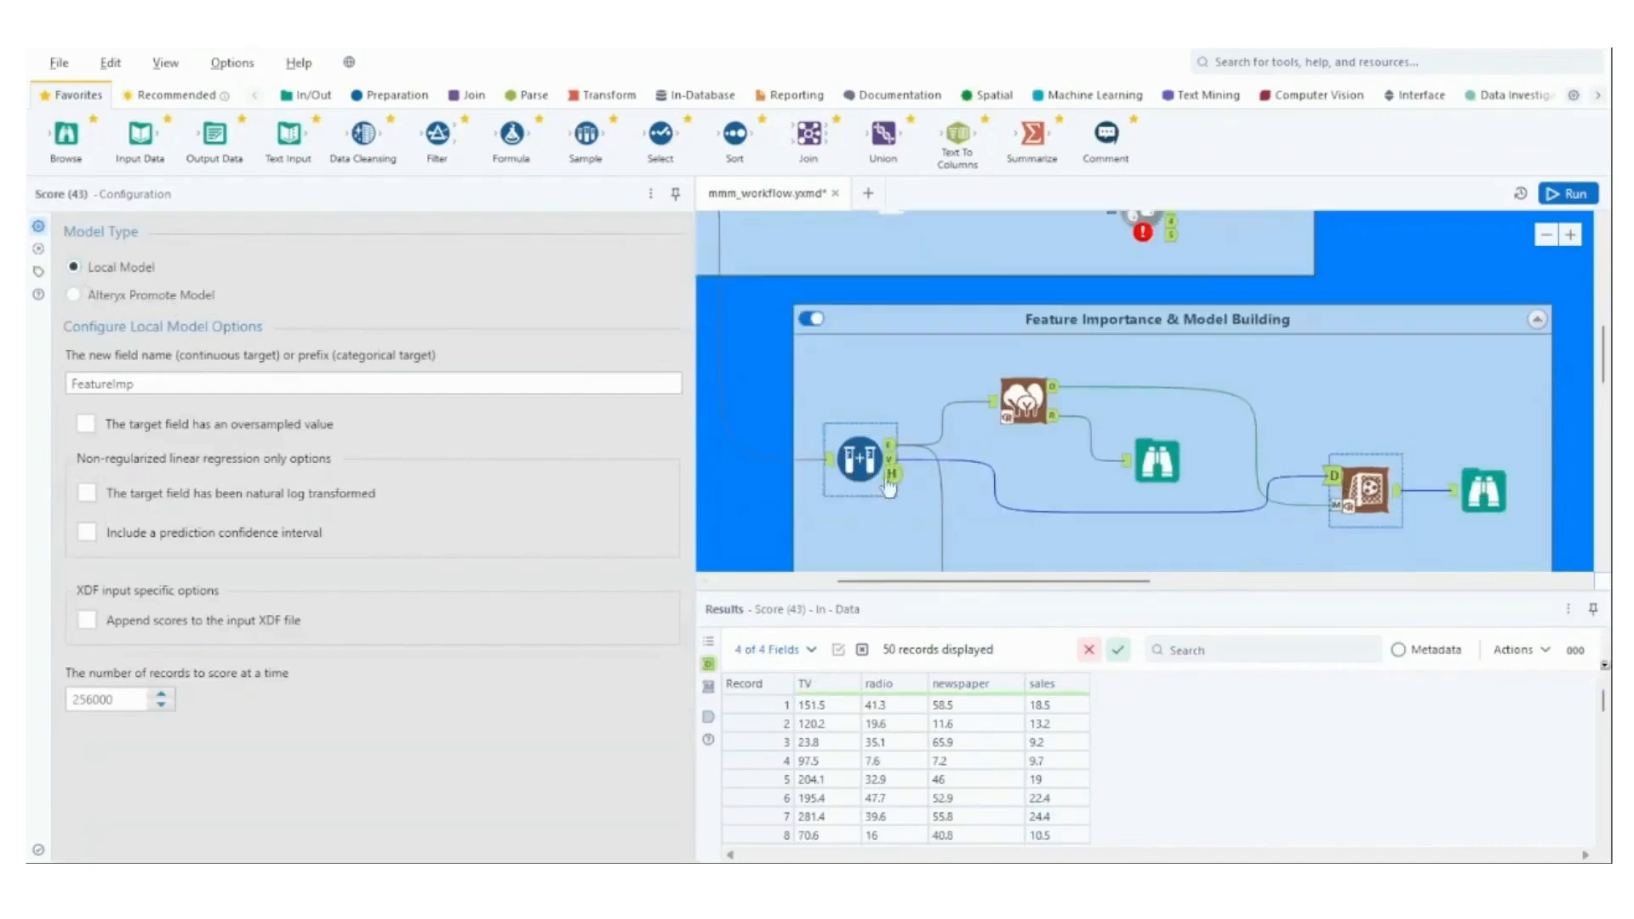
left_click(891, 464)
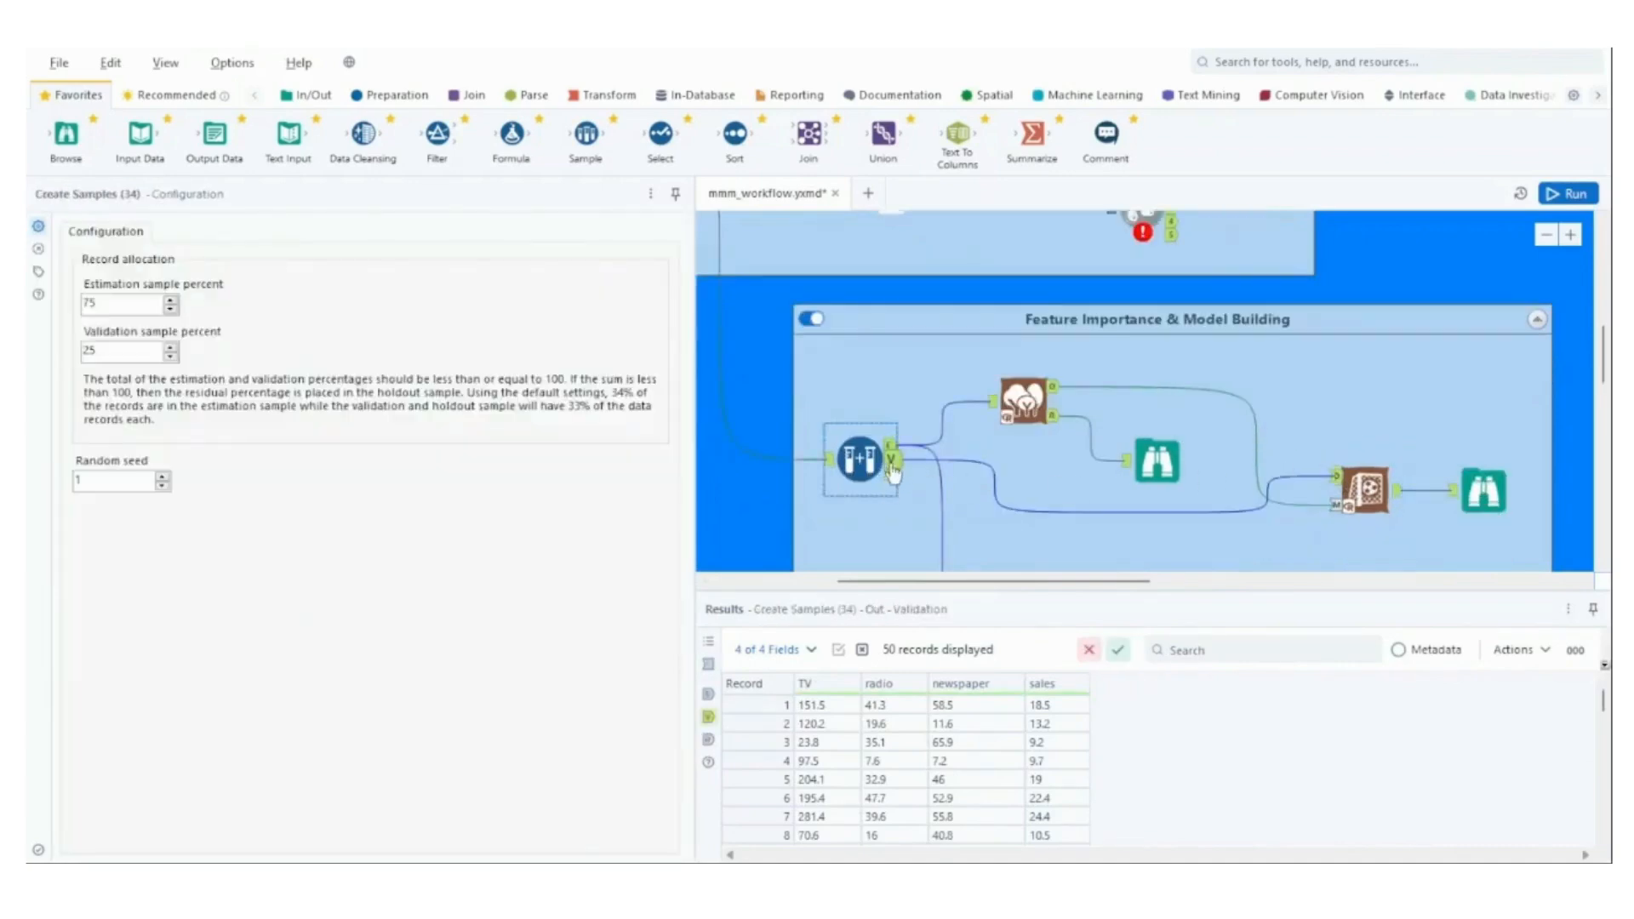
Trace the validation data and Forest Model output into the Score tool, and review the scored records in the Browse tool after it.
left_click(1344, 482)
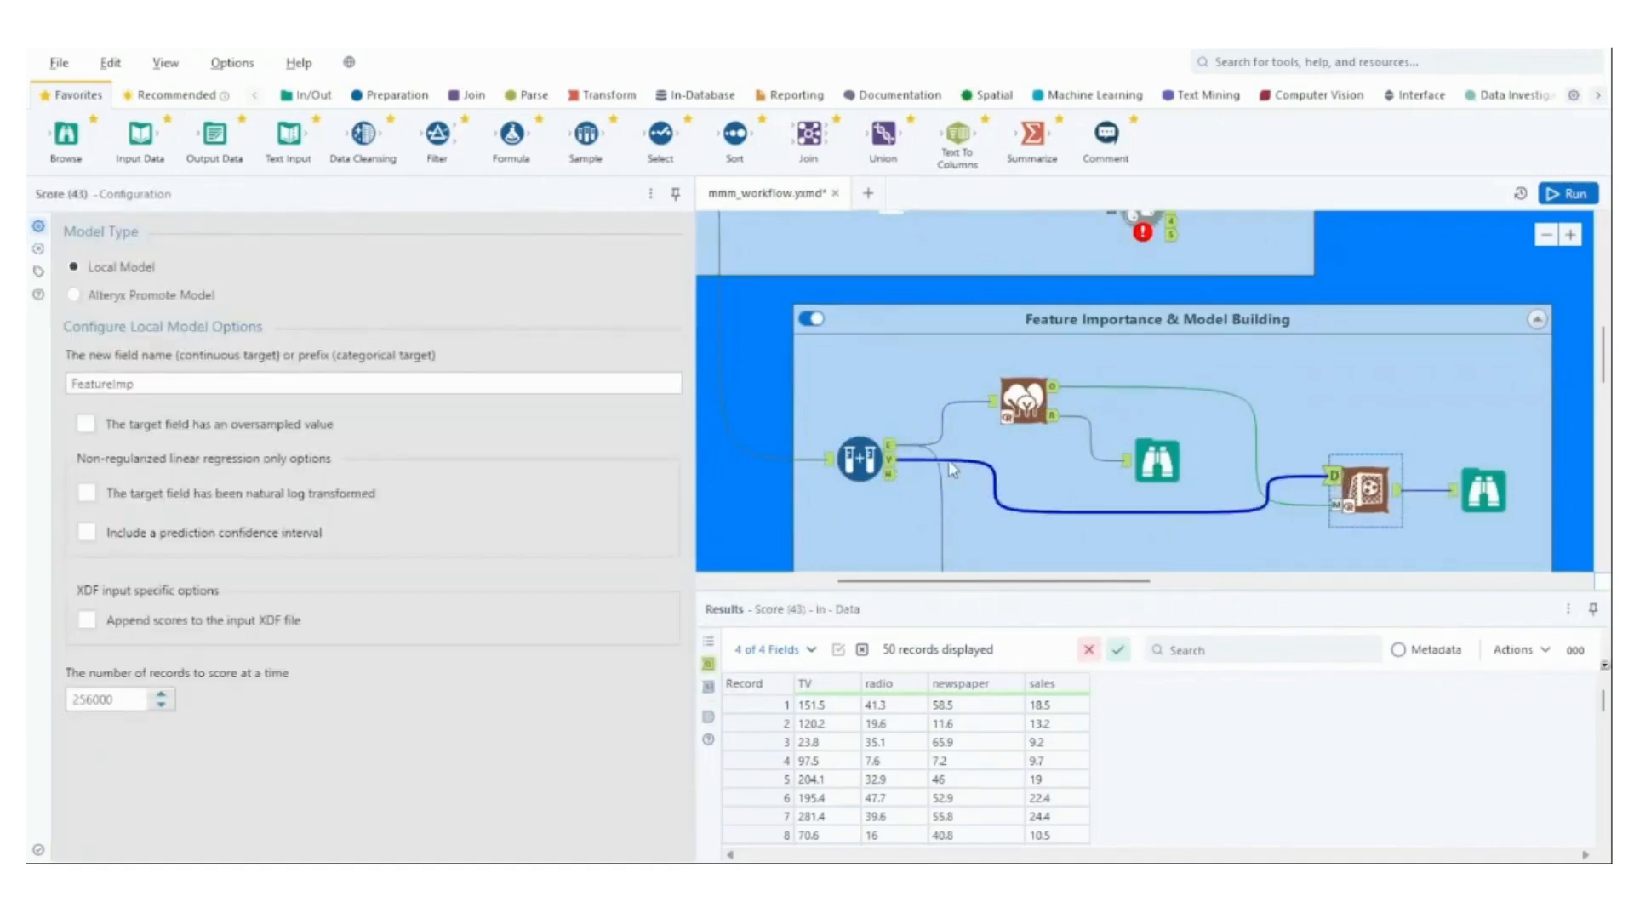
left_click(1049, 398)
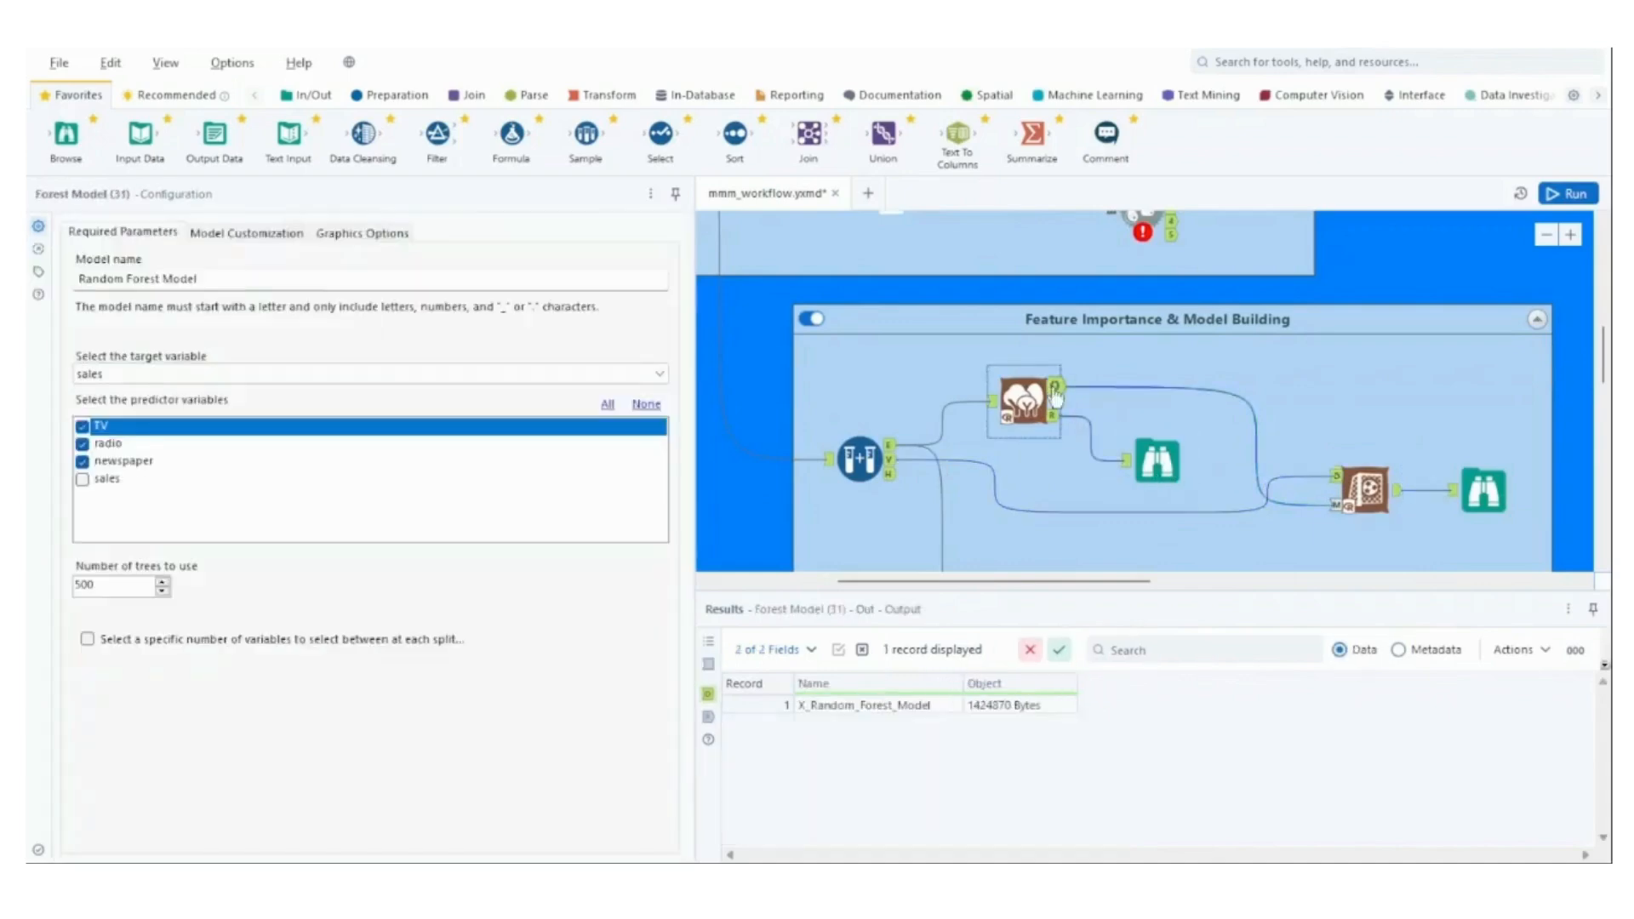
left_click(1334, 509)
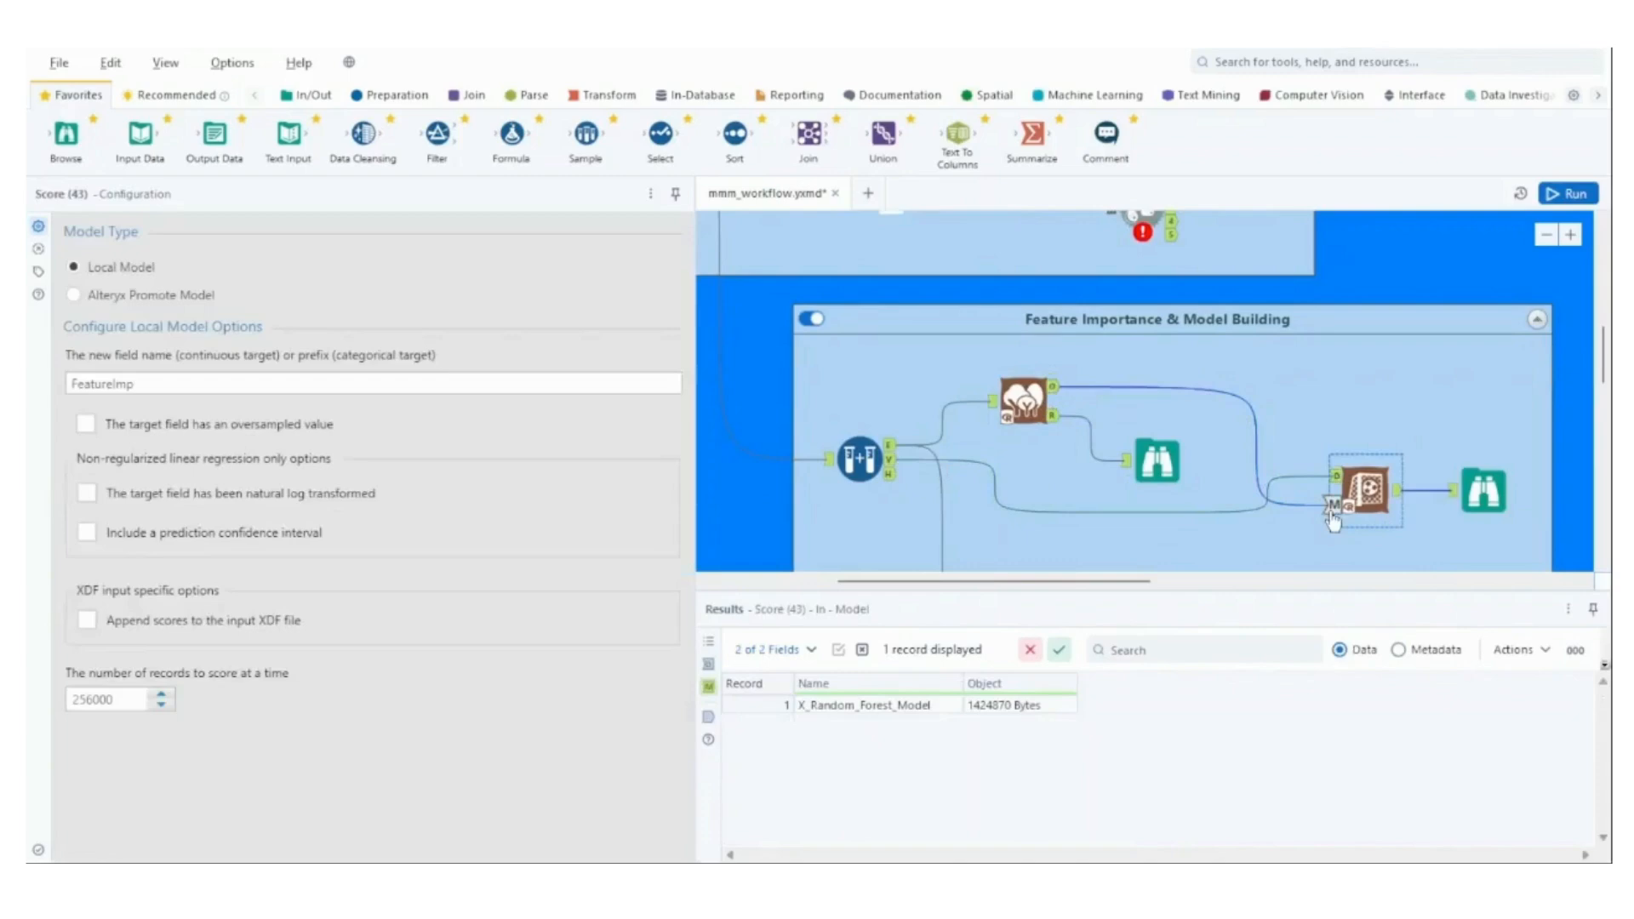
left_click(1397, 491)
left_click(1485, 492)
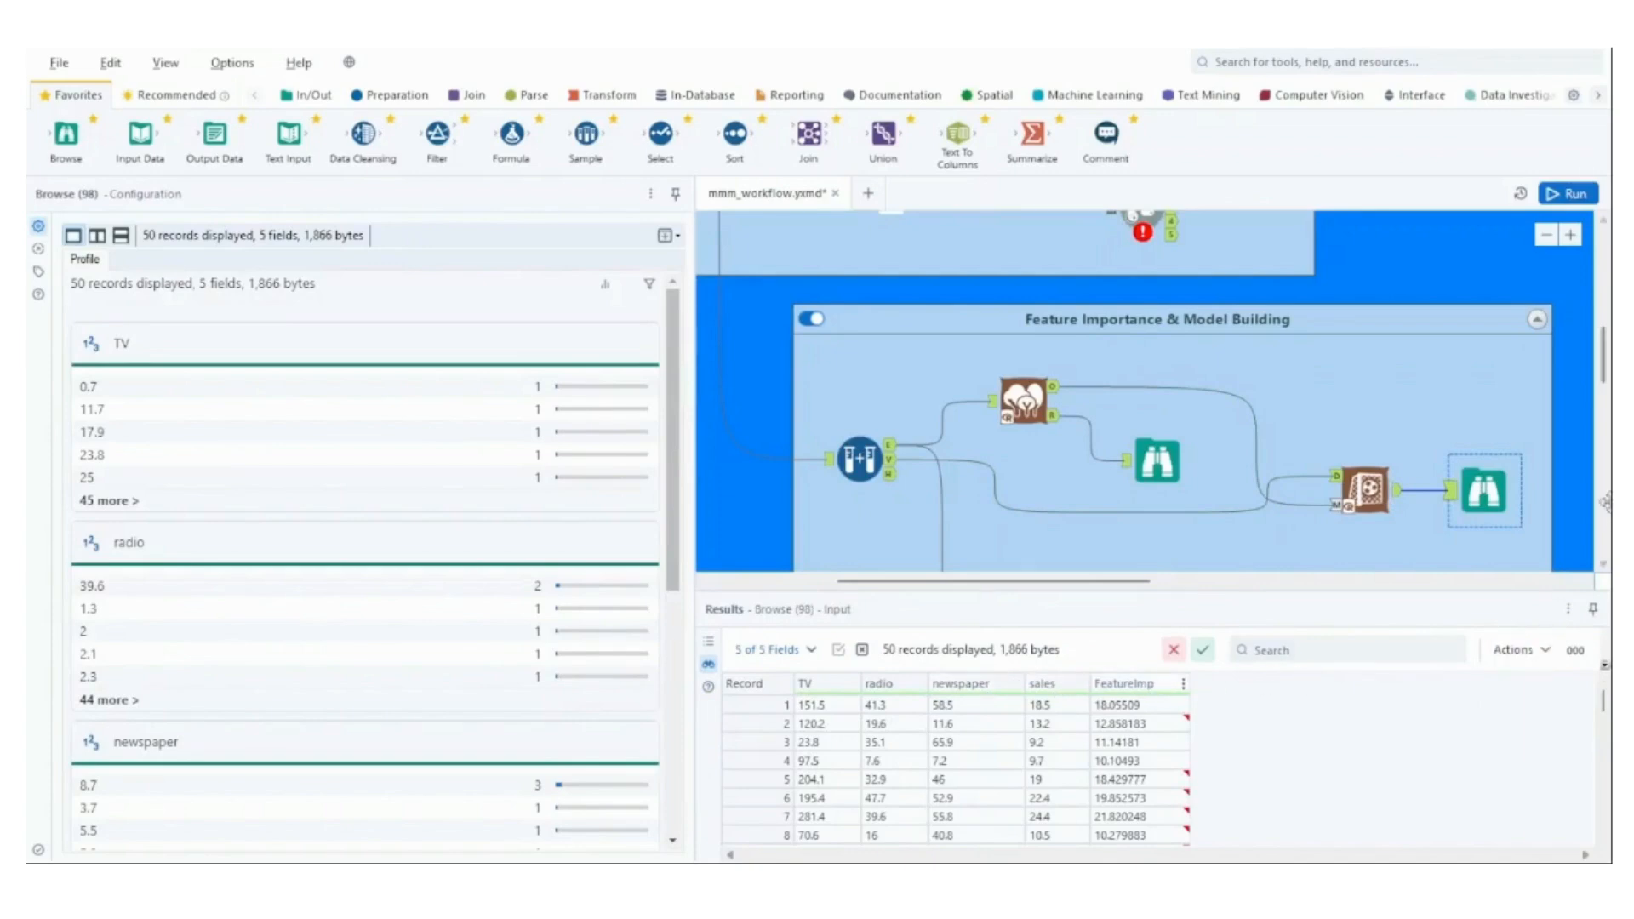
Inspect the Linear_Regression tool's target and predictor variables and read the reports in its two Browse tools.
mouse_move(1604, 349)
left_mouse_down()
mouse_move(1604, 394)
mouse_move(1604, 372)
left_mouse_up()
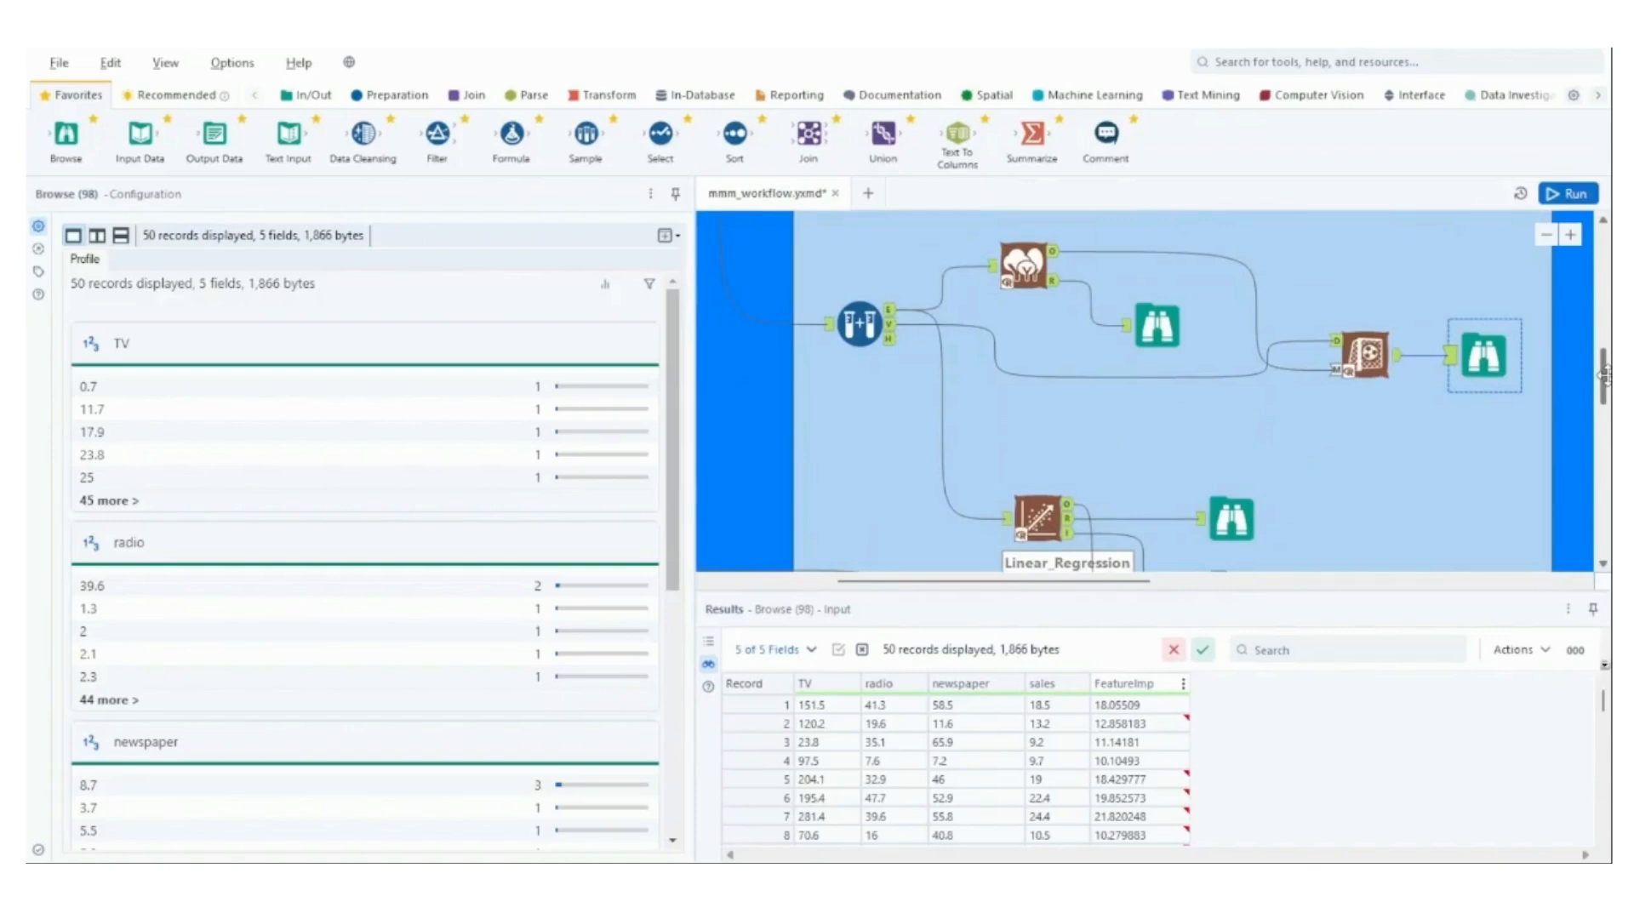
scroll(1215, 464, "down", 2)
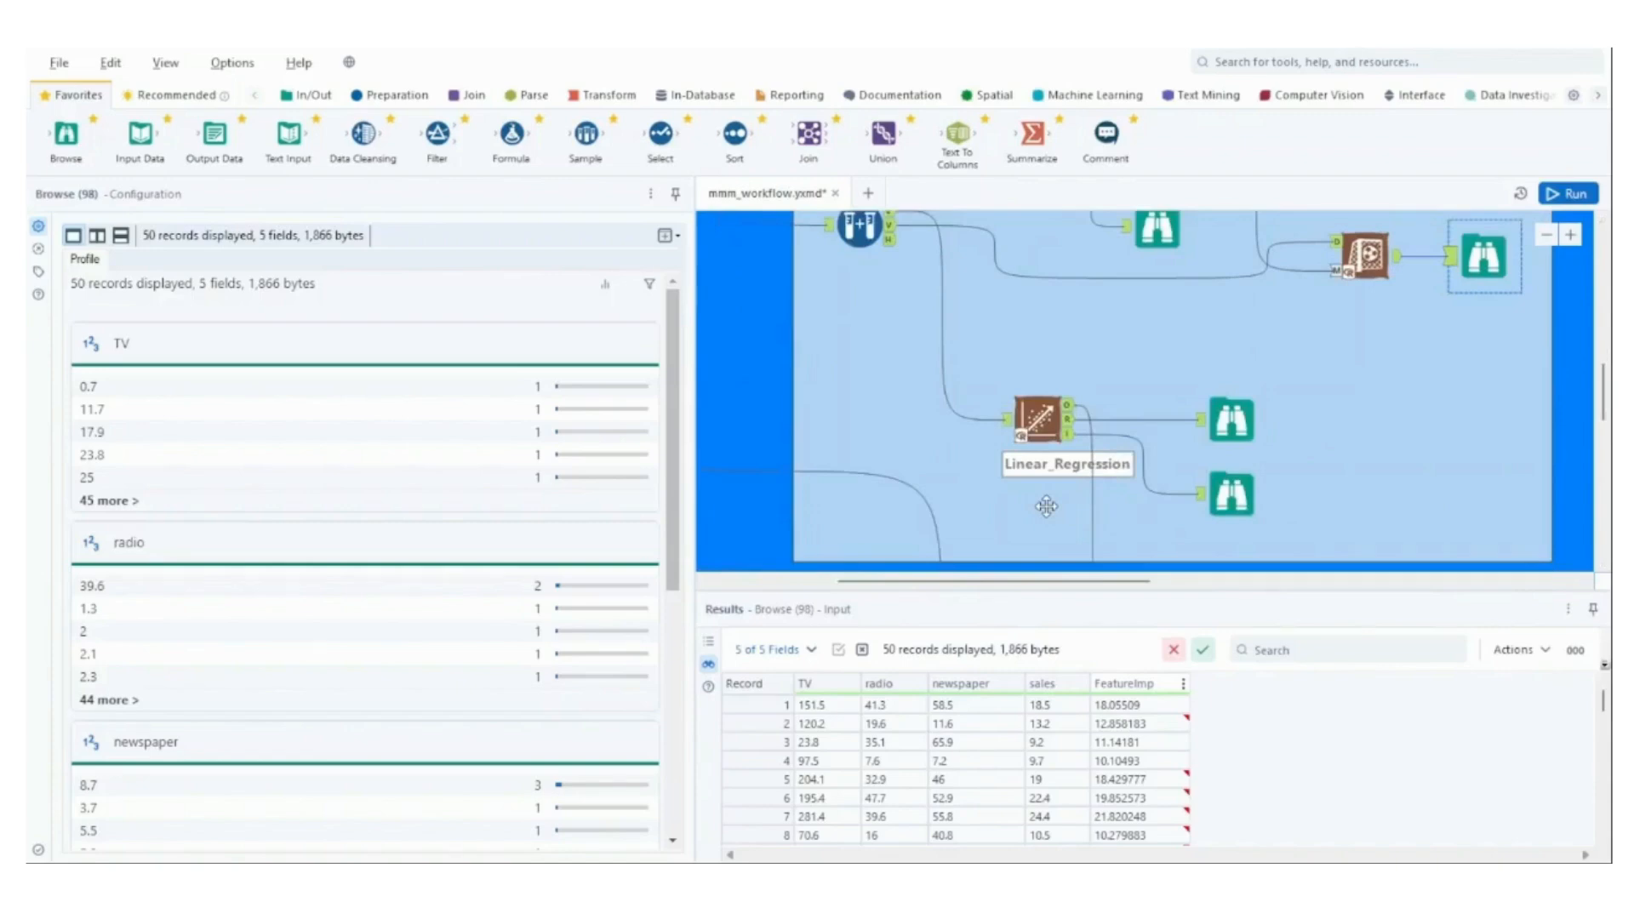
scroll(1046, 506, "up", 1)
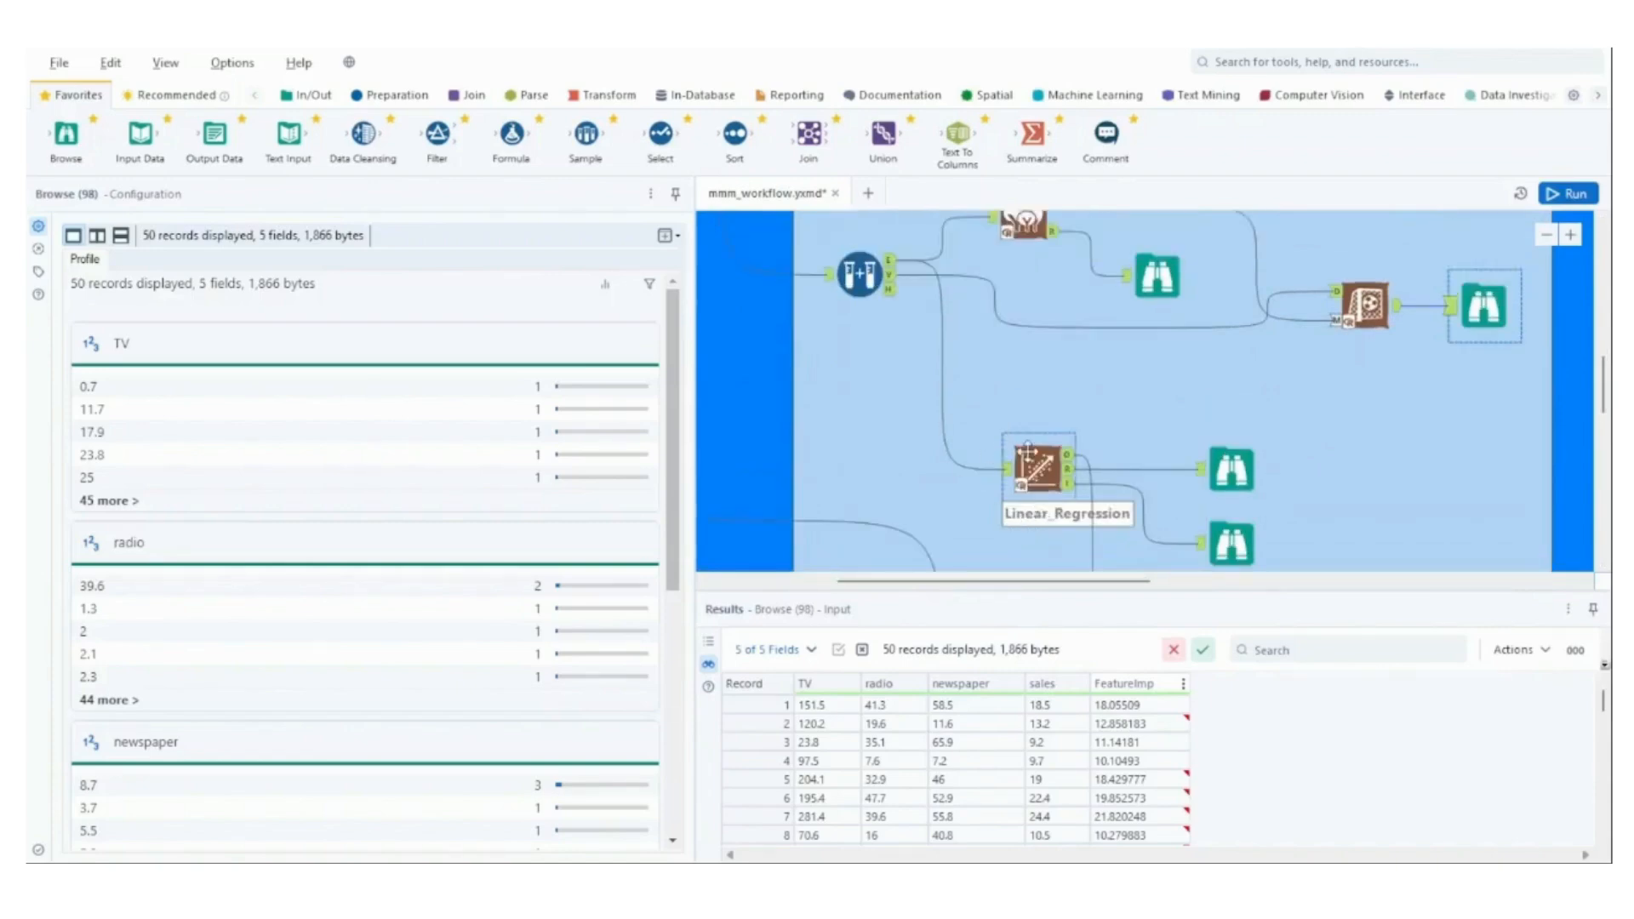
left_click(1027, 451)
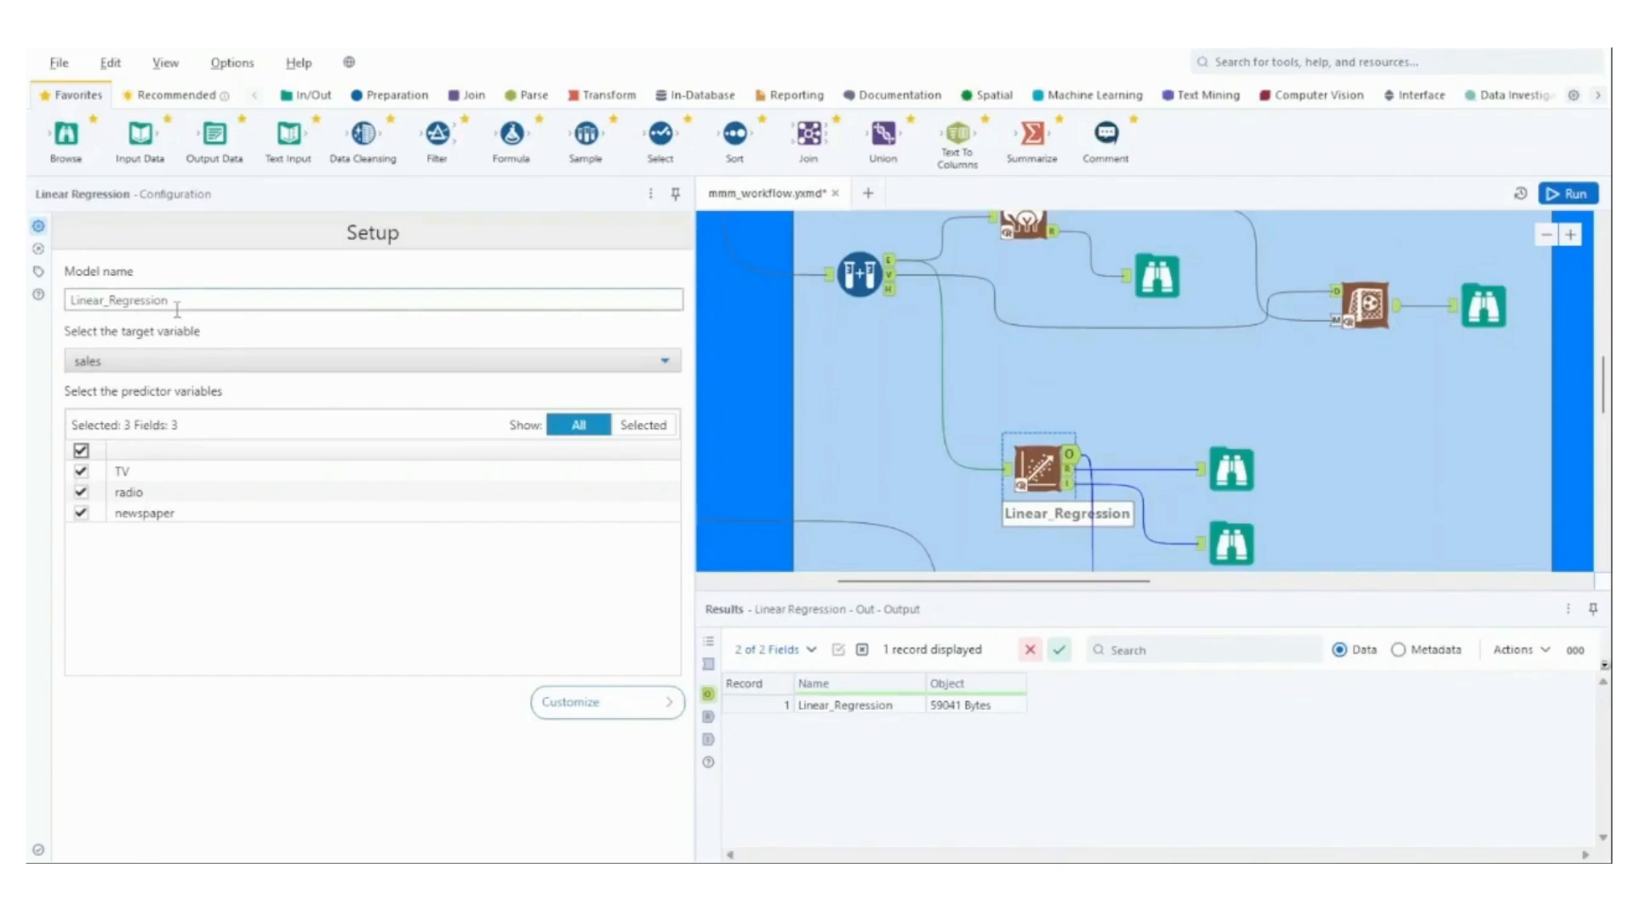
left_click(1240, 475)
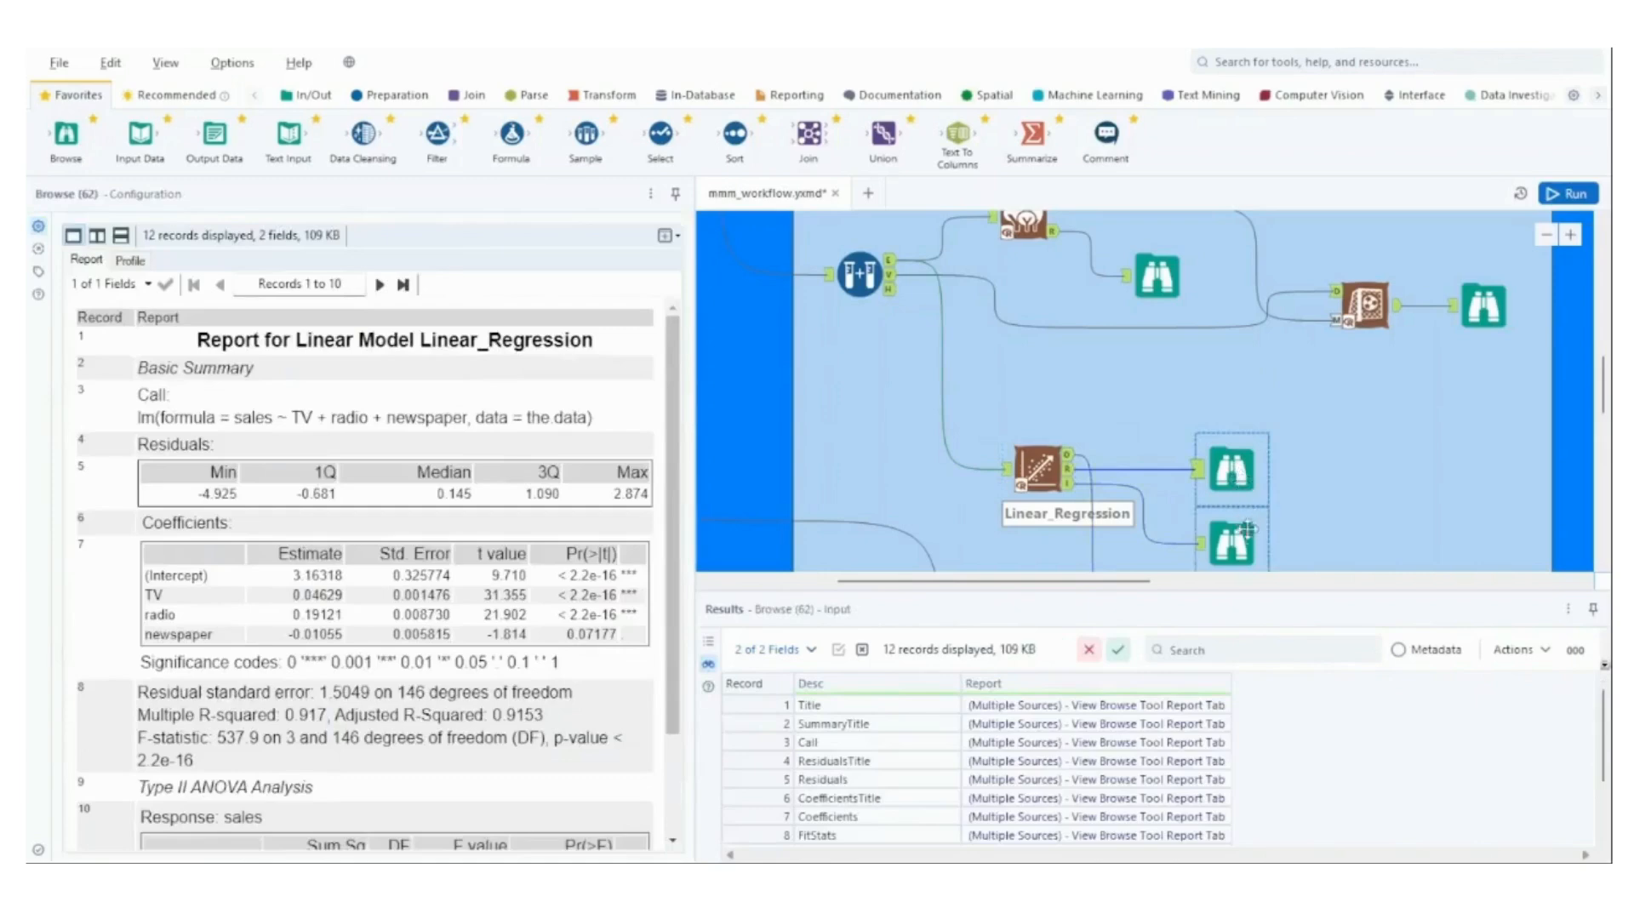
left_click(1243, 547)
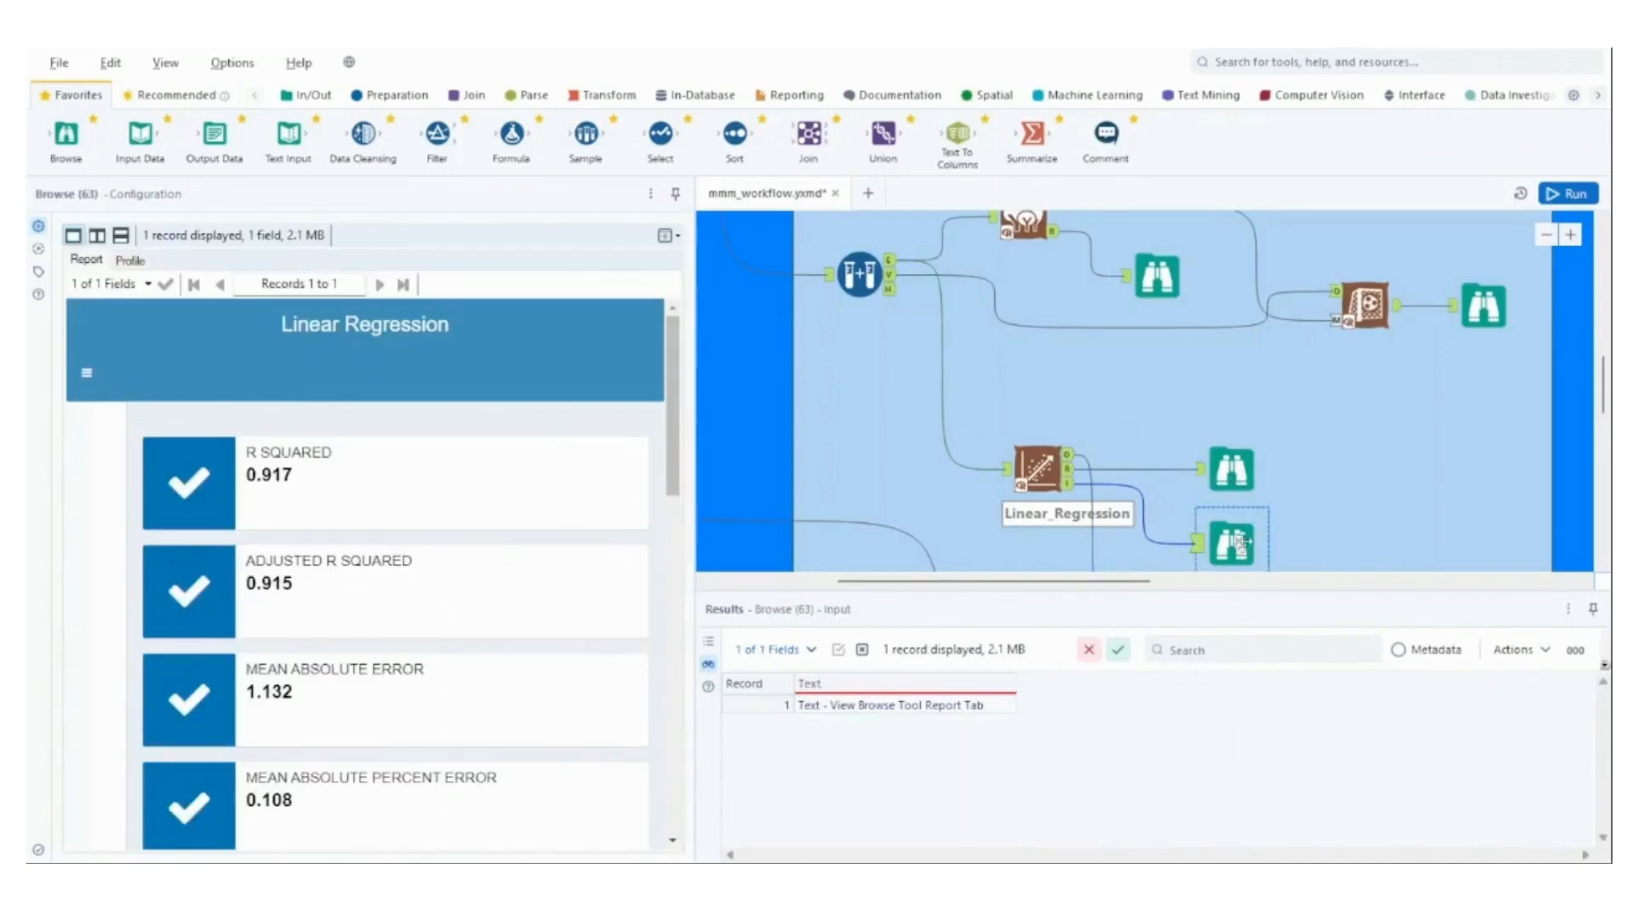
Inspect the Select tool's field selection and the Score tool's configuration and output in the Final Evaluation container.
scroll(1315, 482, "down", 3)
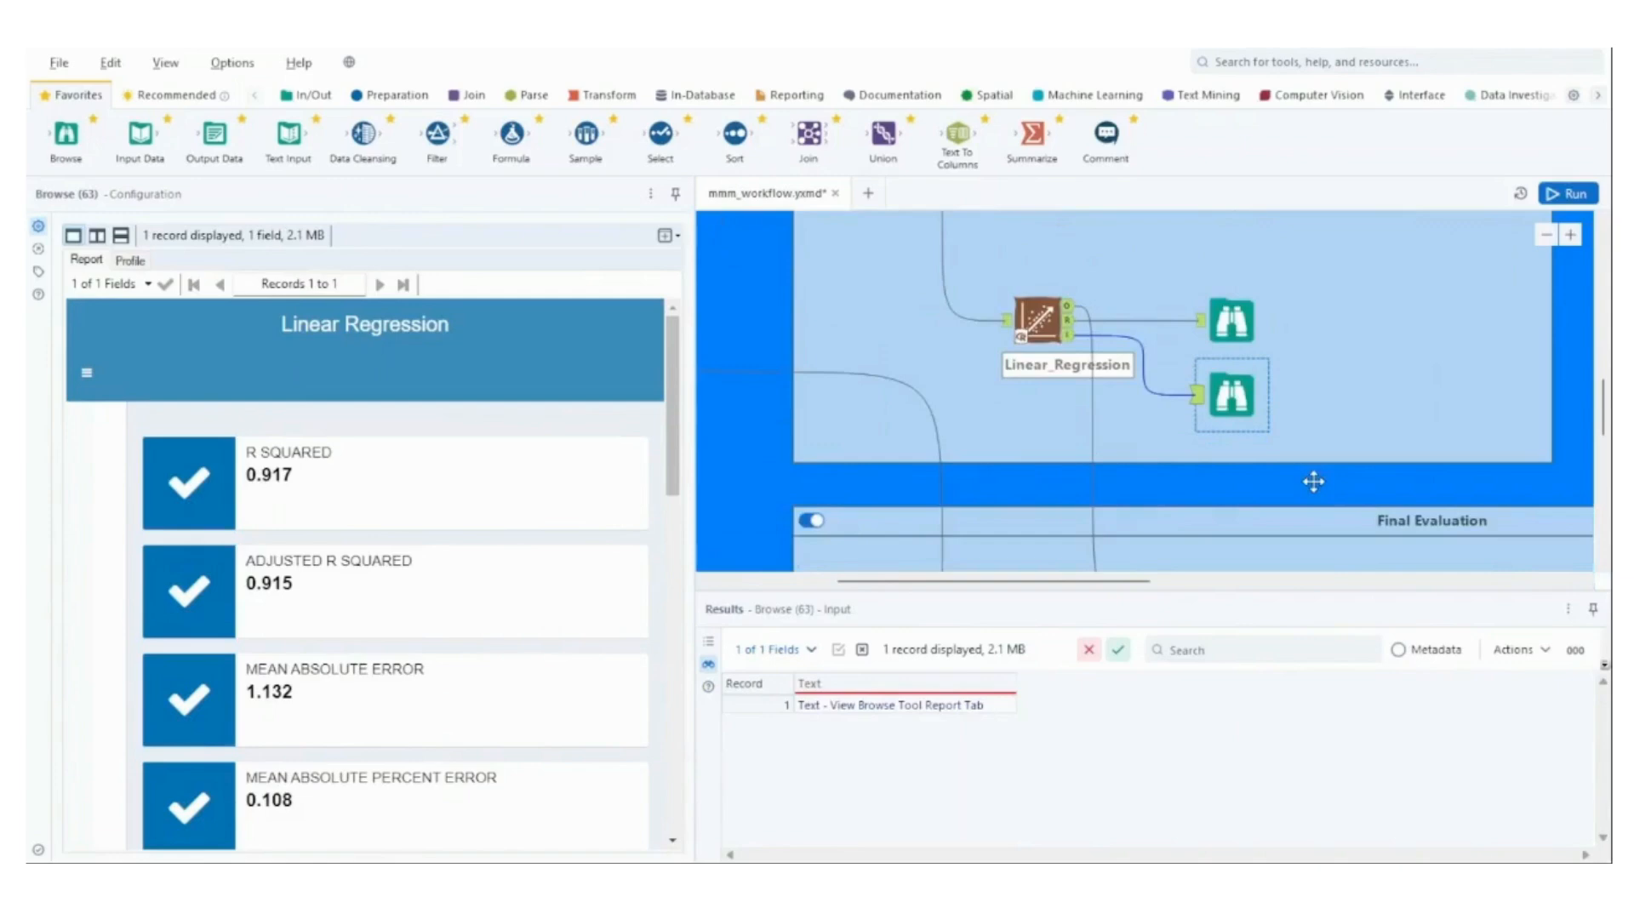
scroll(1314, 481, "down", 2)
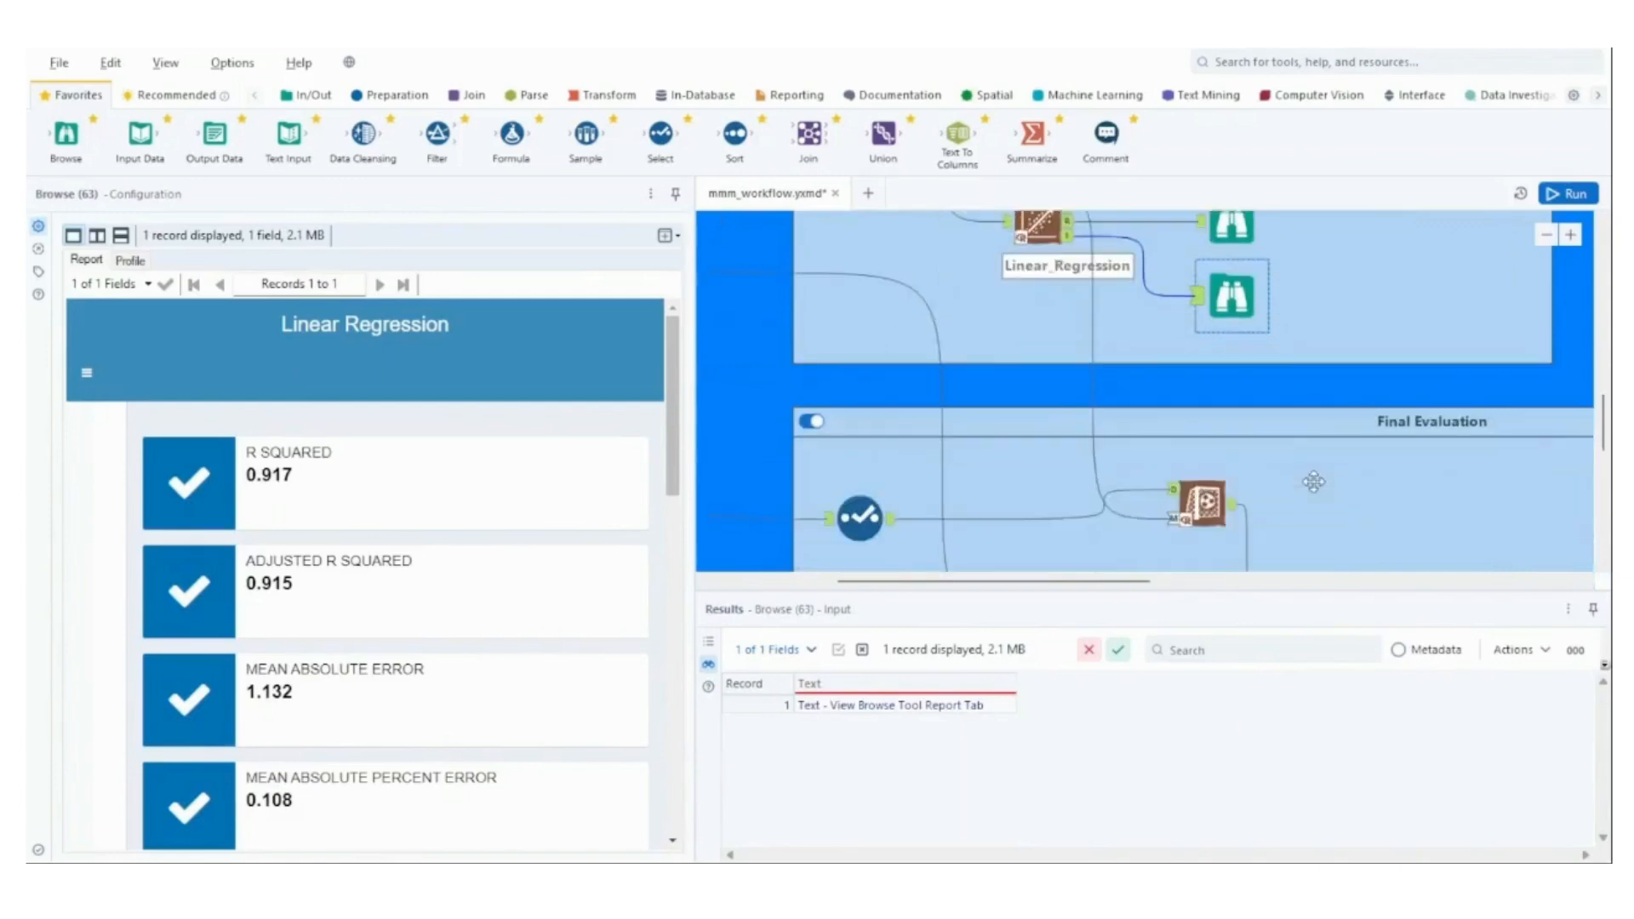
scroll(1315, 482, "down", 2)
left_click(862, 421)
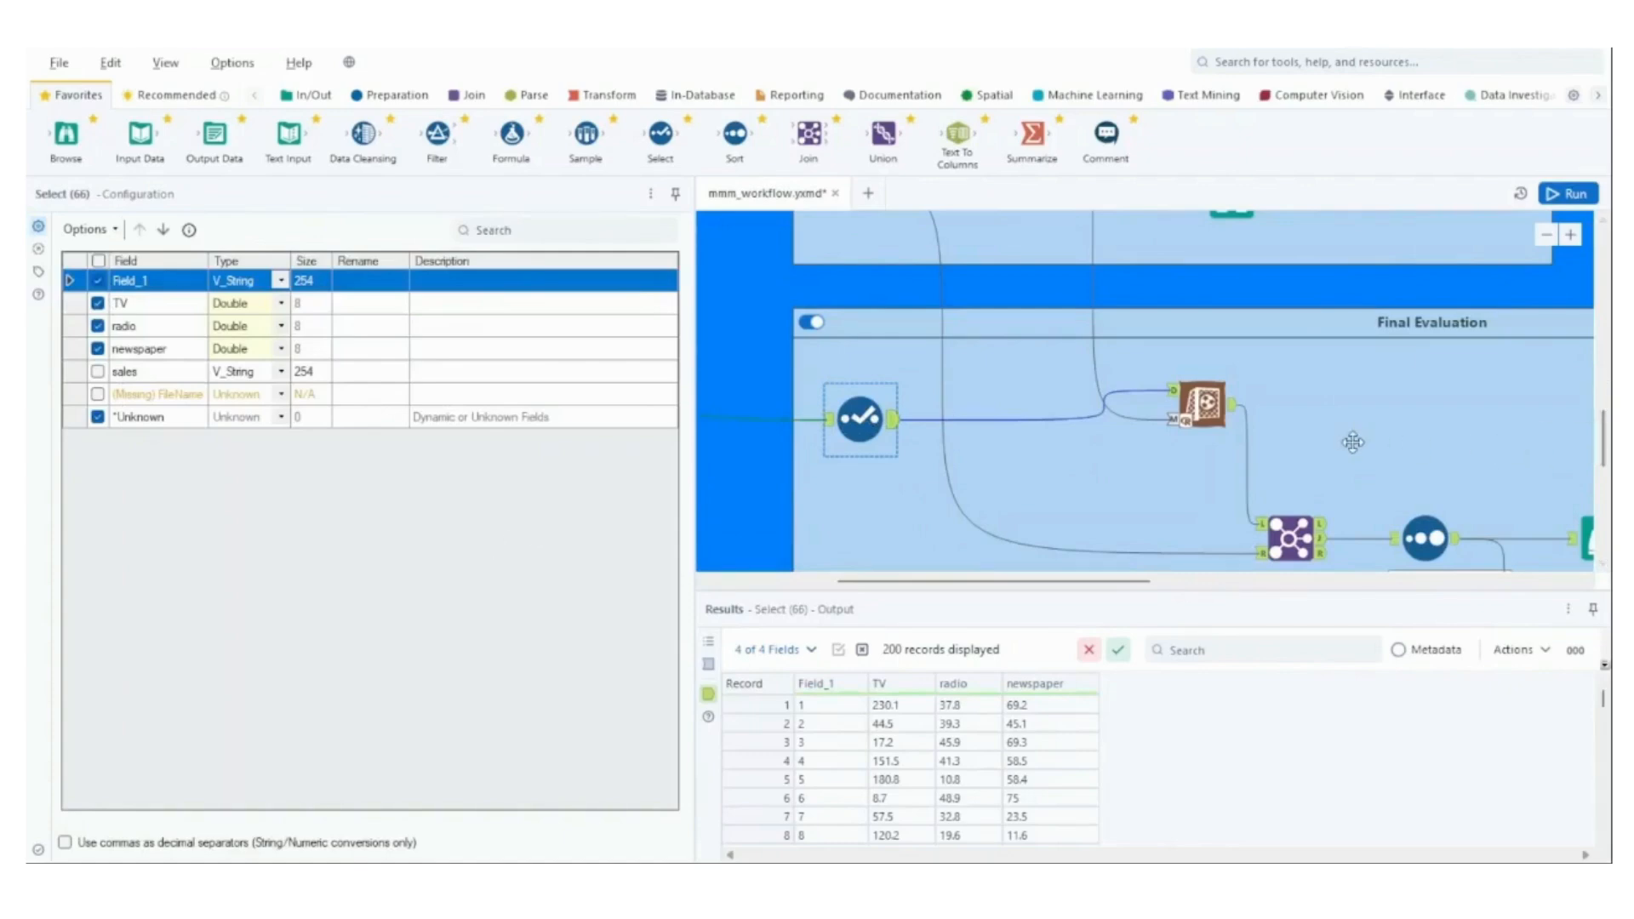
scroll(1354, 443, "down", 1)
left_click_drag(1158, 583, 1201, 585)
left_click(1128, 411)
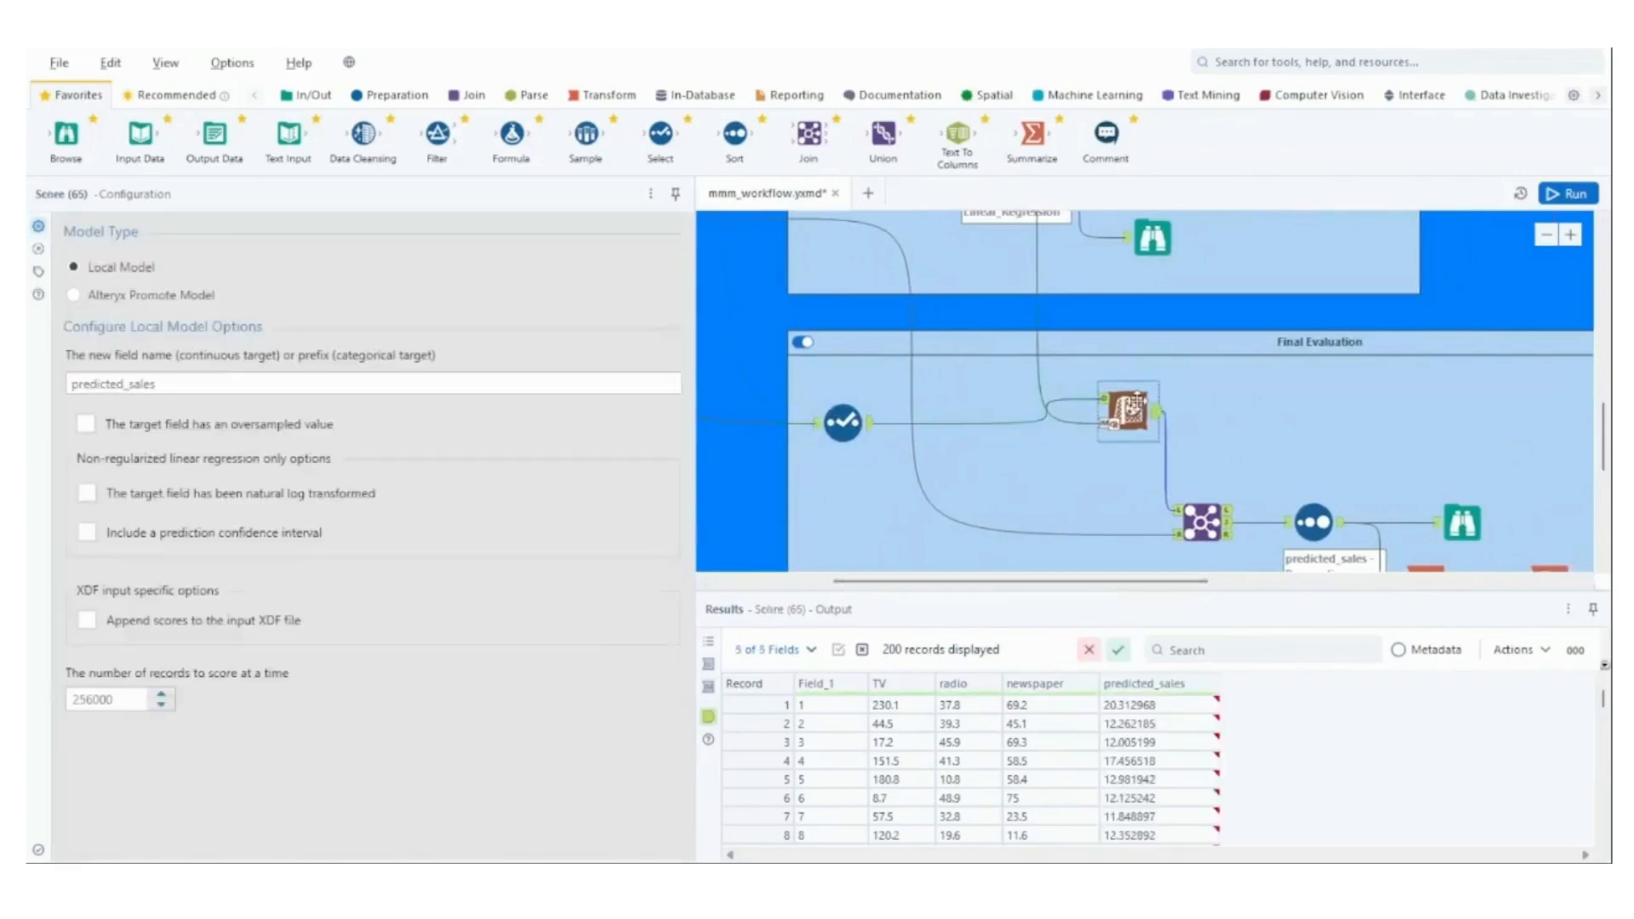
Trace the Linear_Regression model and the Select output into the Final Evaluation Score tool's inputs, and check its scored output.
scroll(1120, 401, "up", 1)
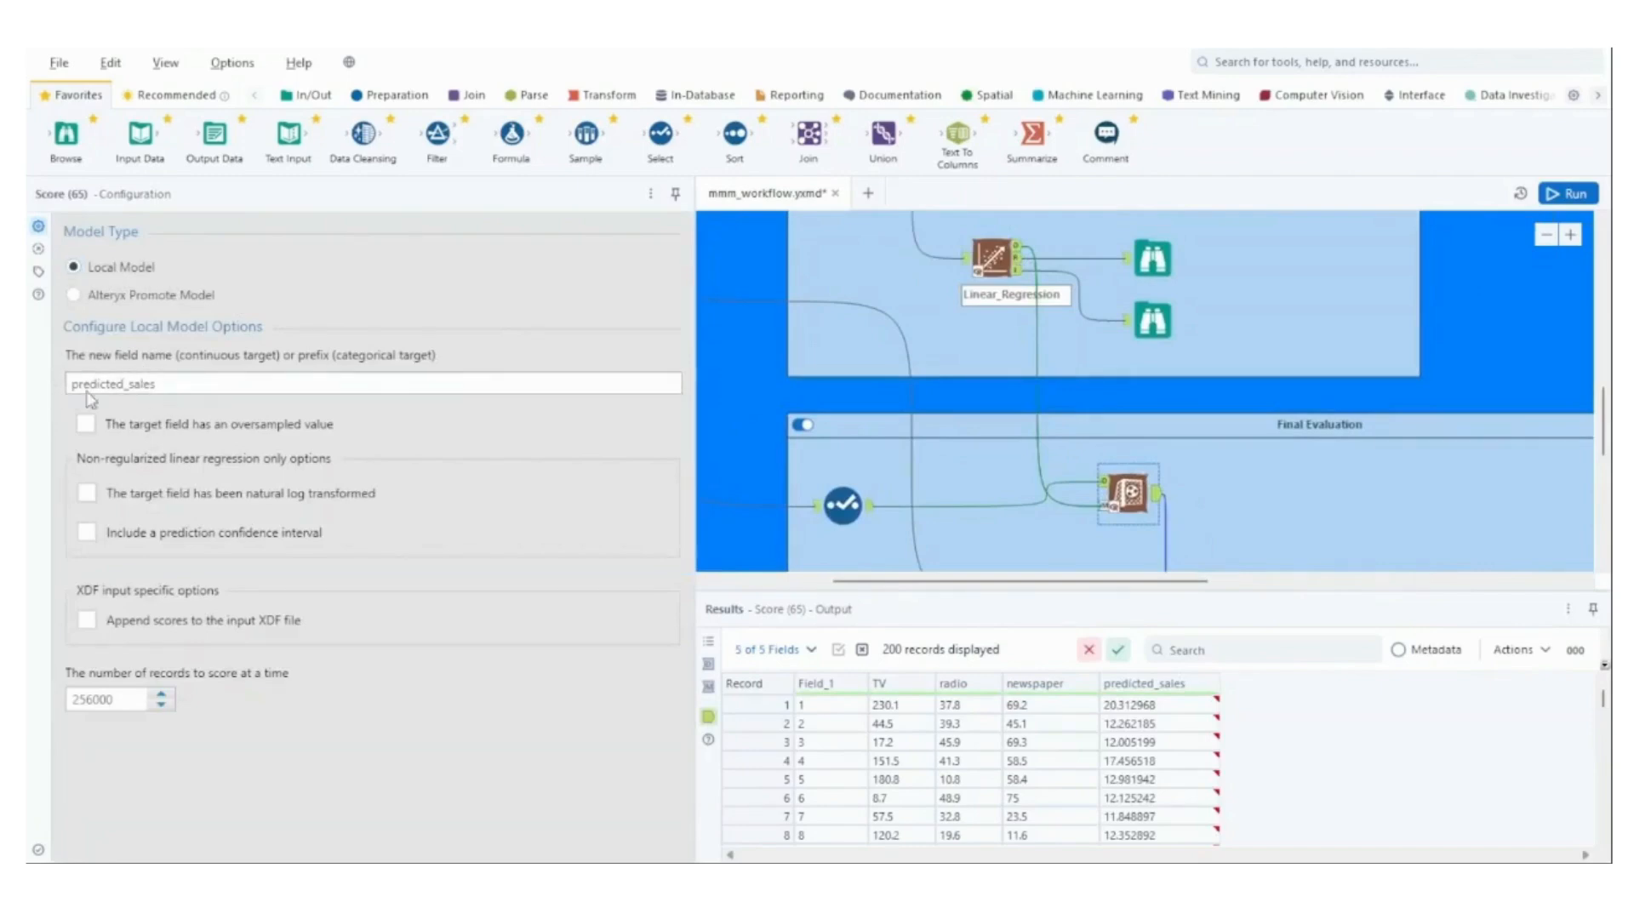
left_click(1015, 255)
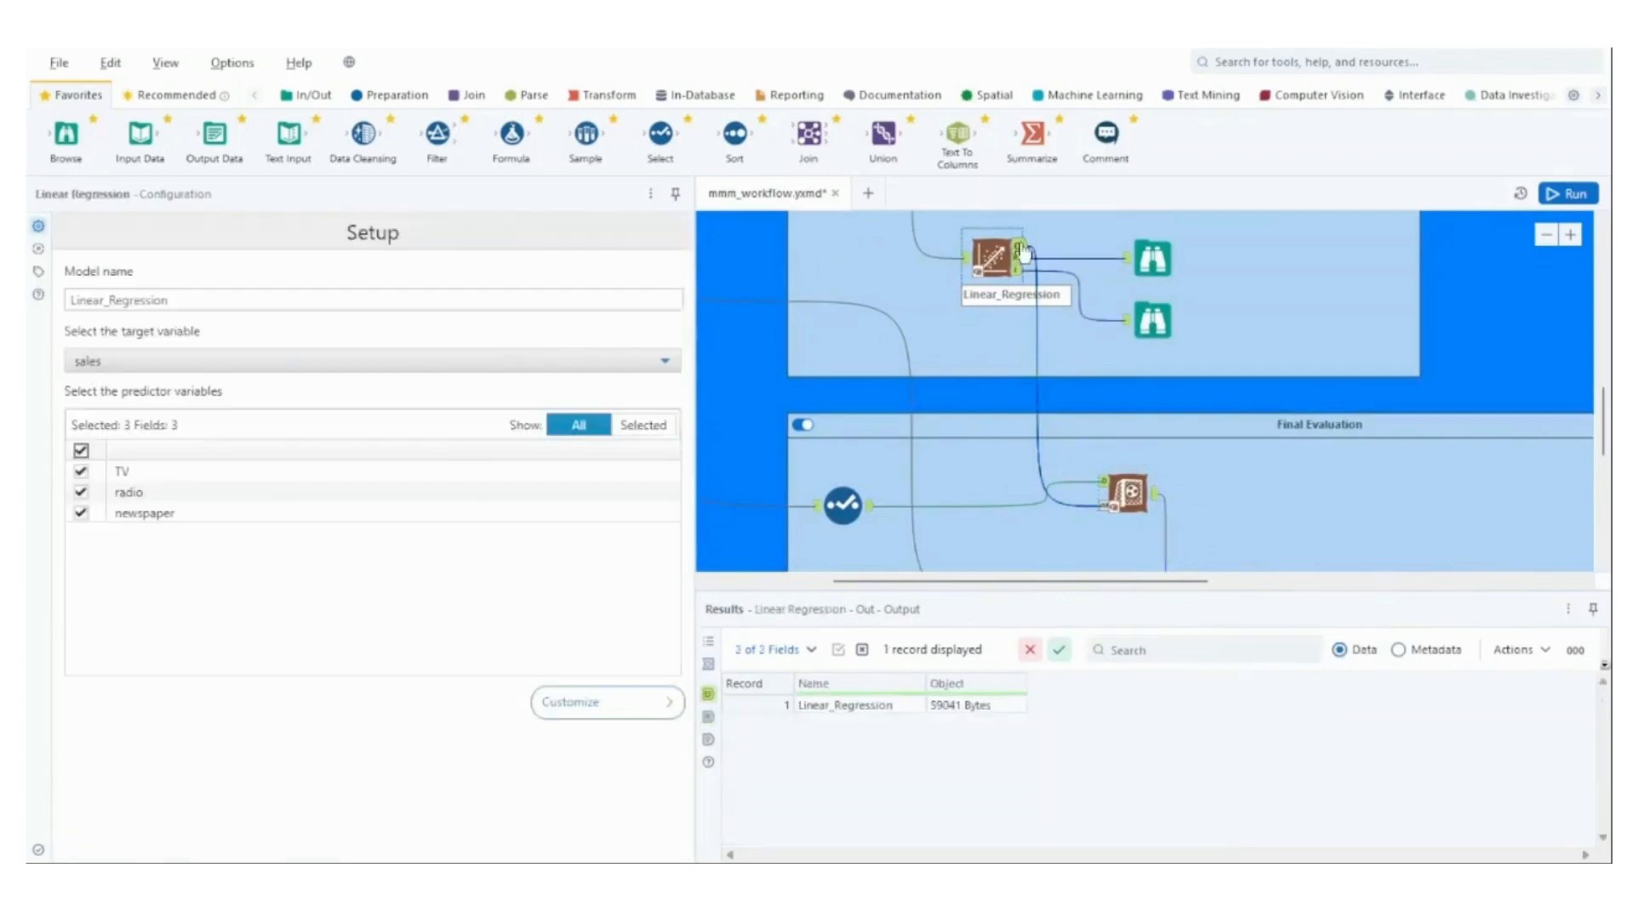
left_click(1099, 509)
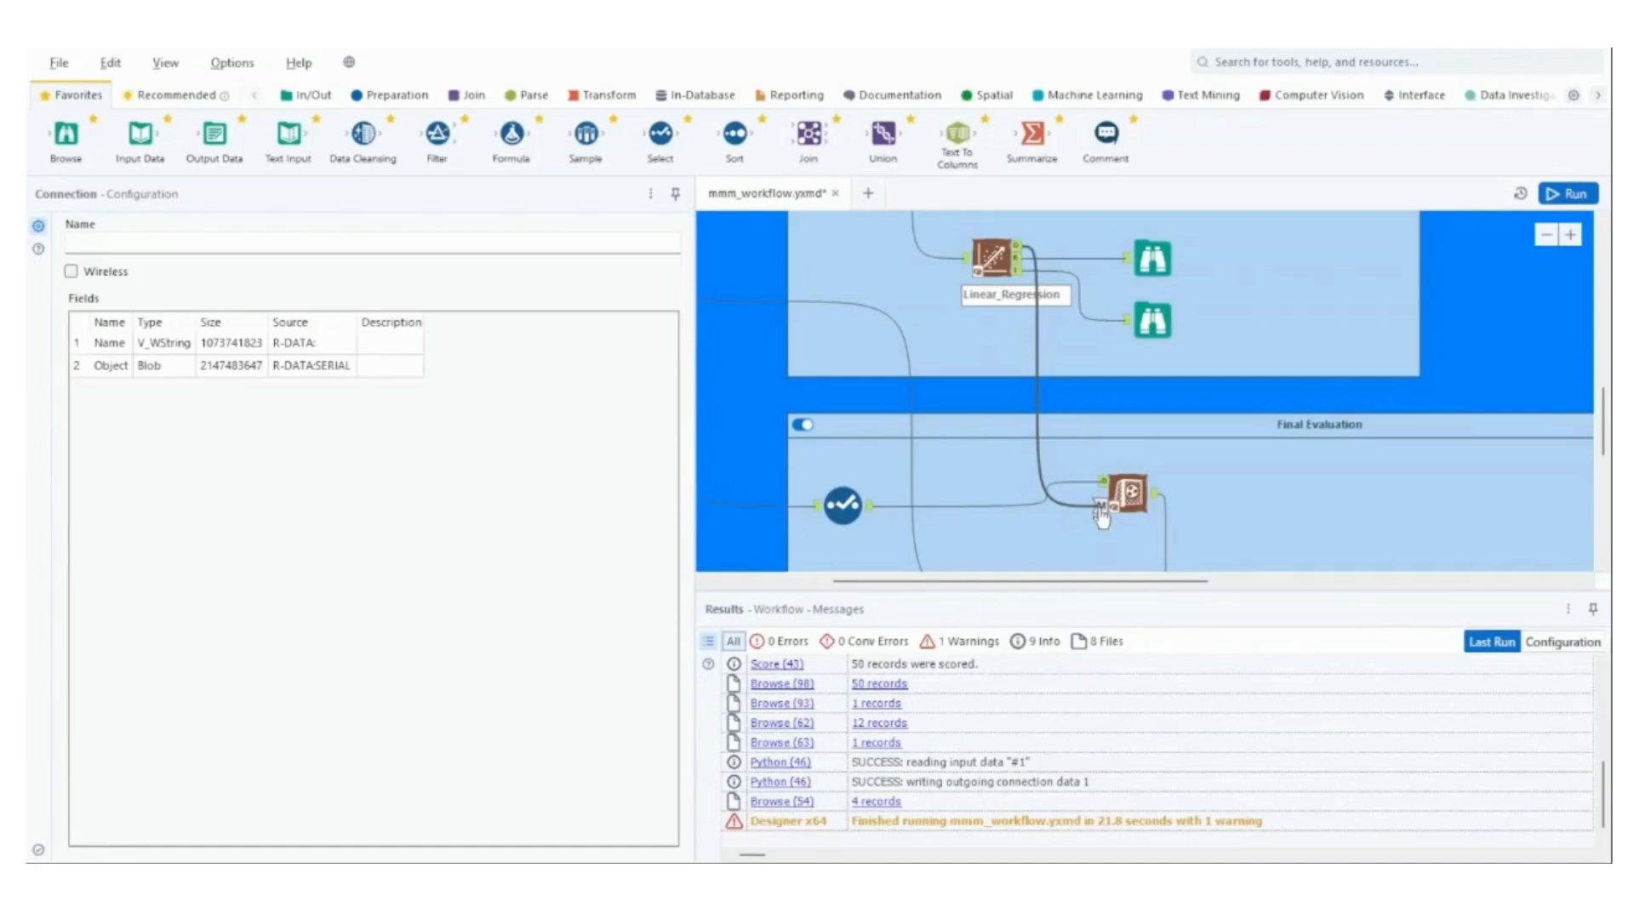
left_click(870, 509)
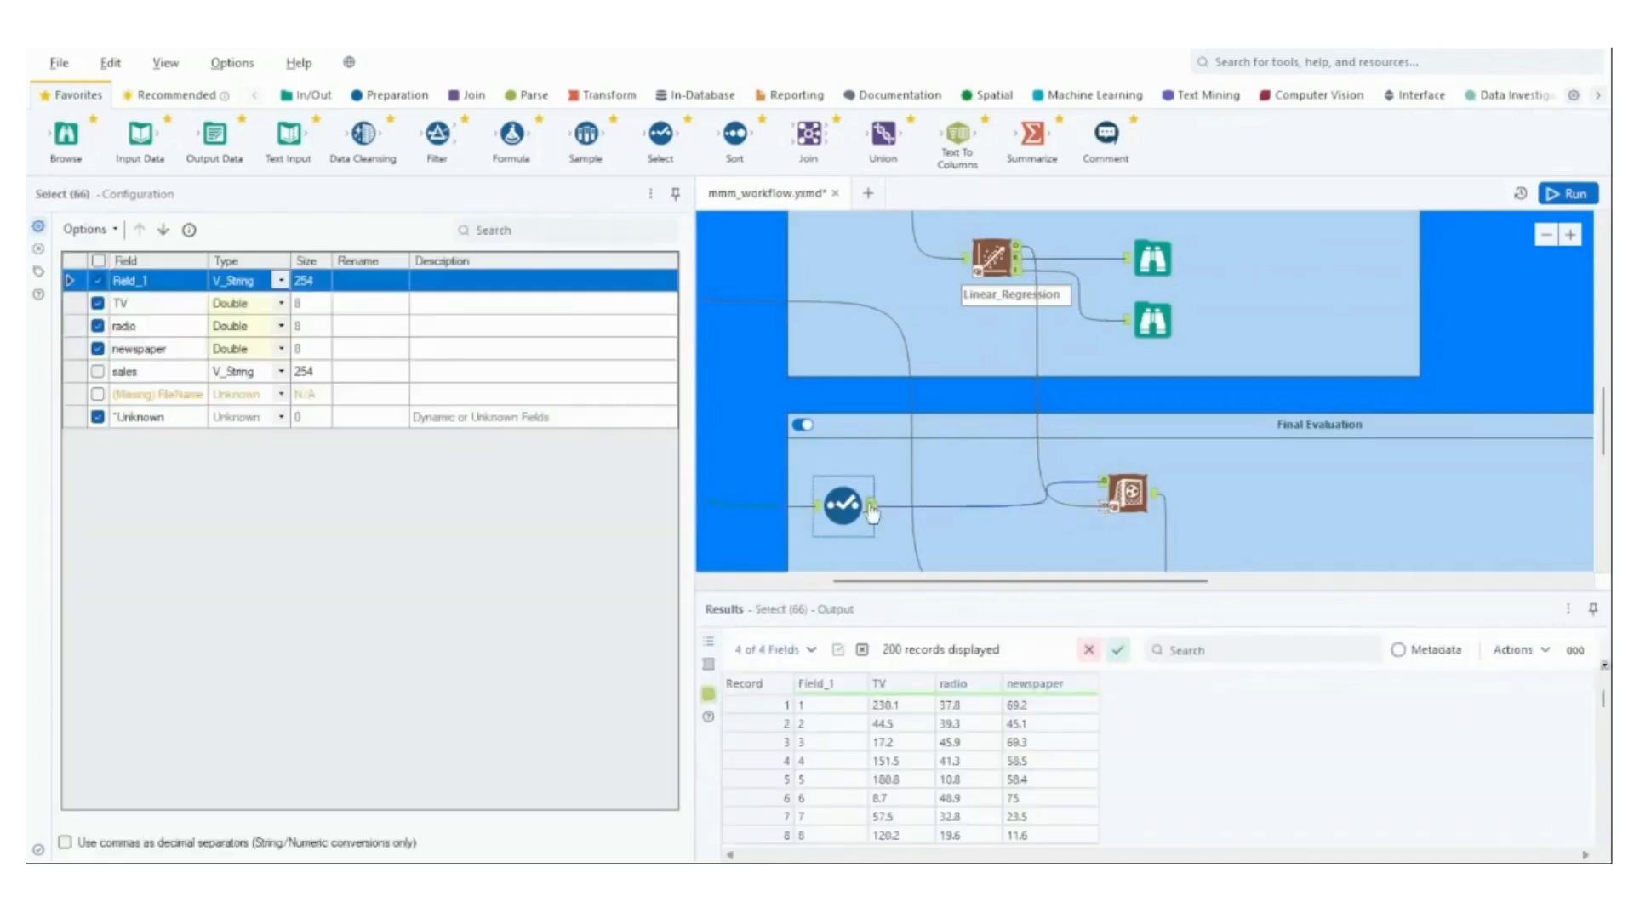
left_click(1102, 498)
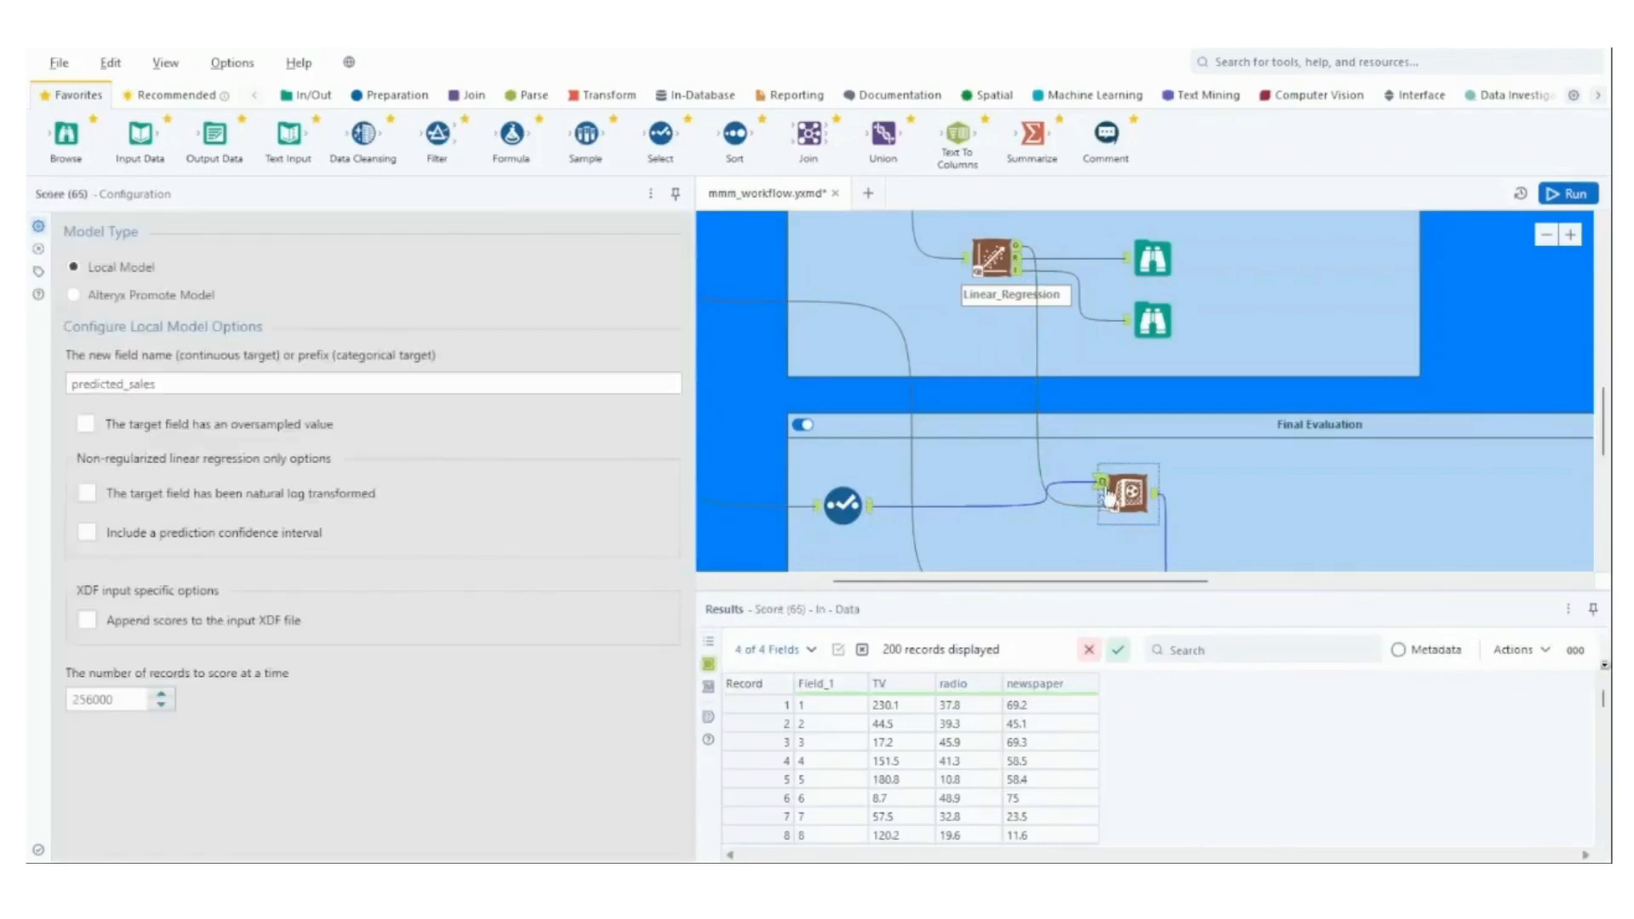
left_click(1158, 500)
Review the Join tool after the Score tool, including its join fields, selected columns and joined output.
scroll(1358, 488, "down", 1)
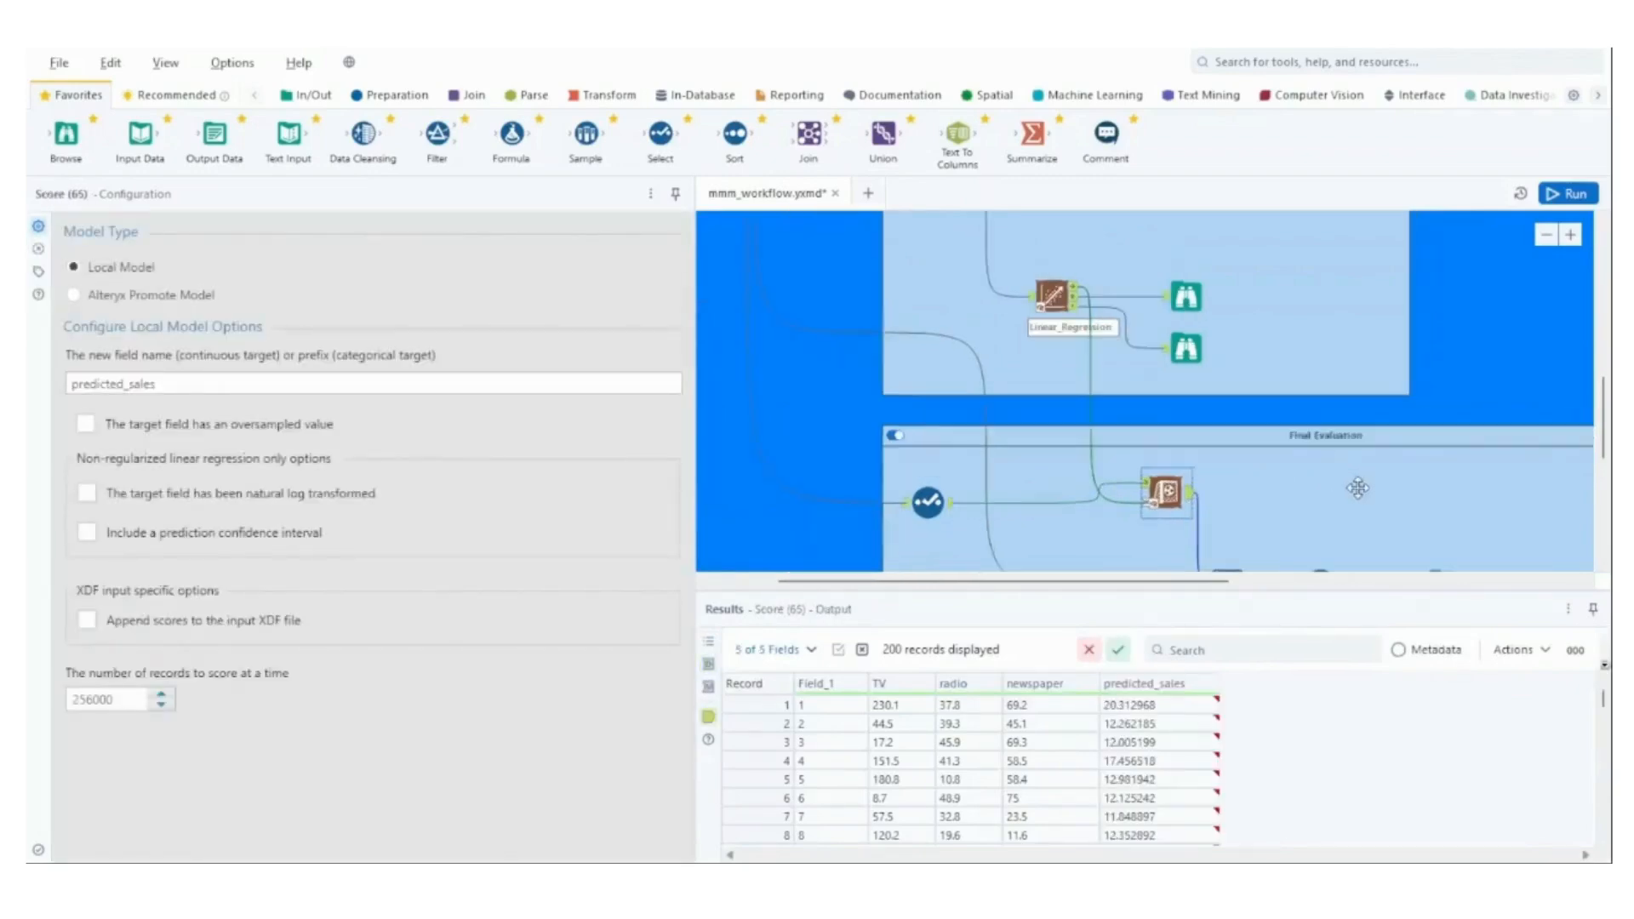
scroll(1358, 488, "down", 3)
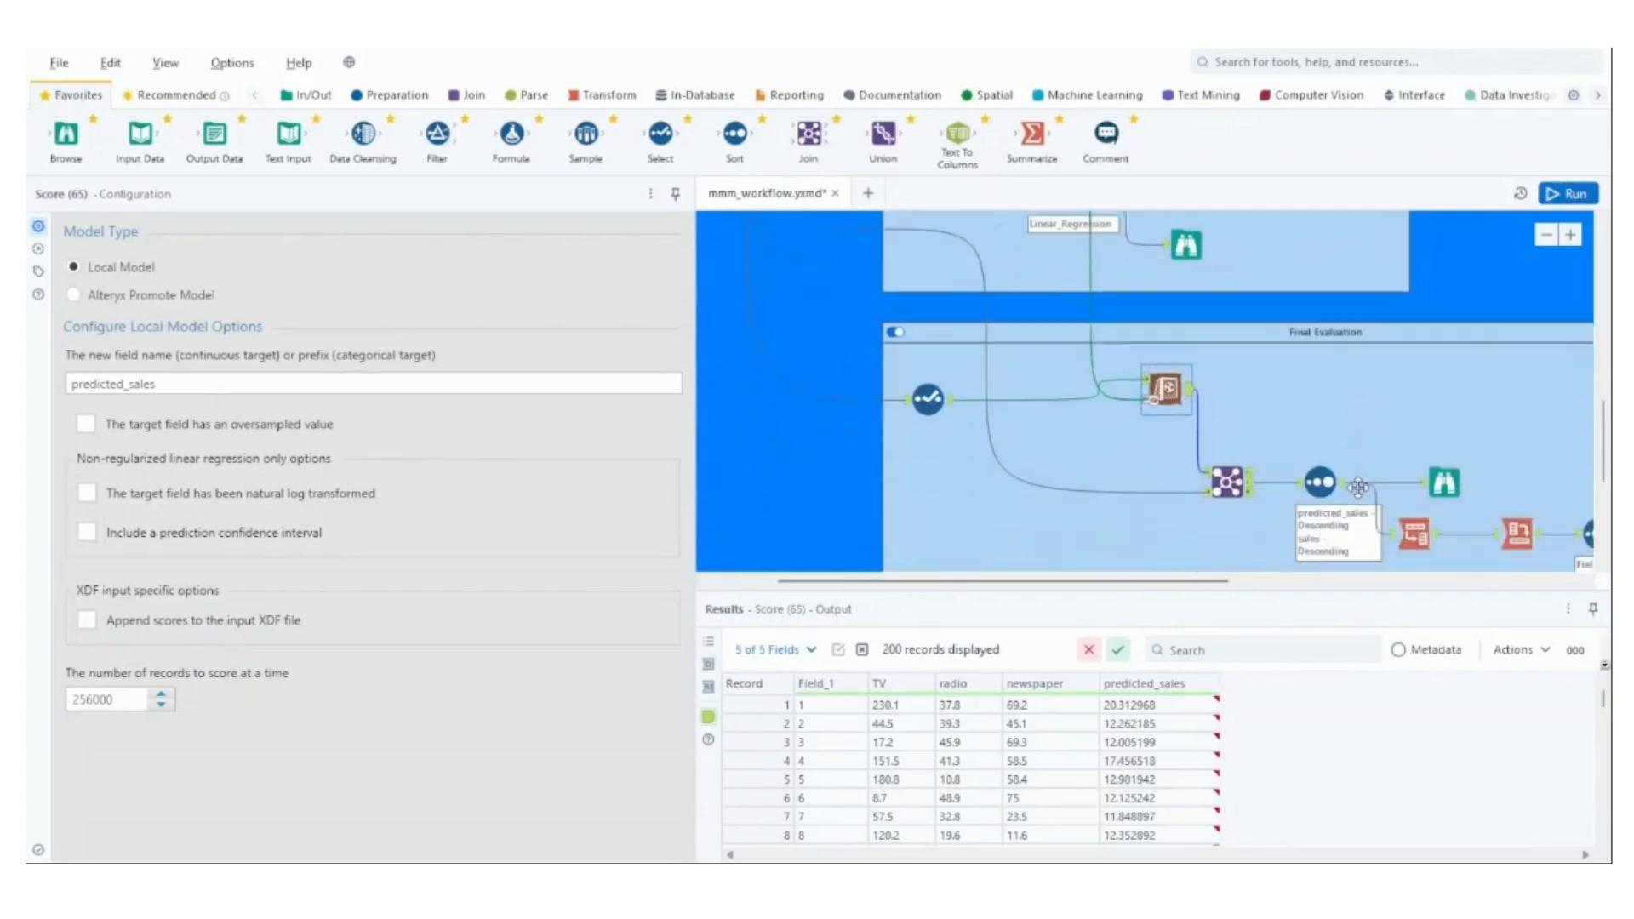
left_click(1226, 484)
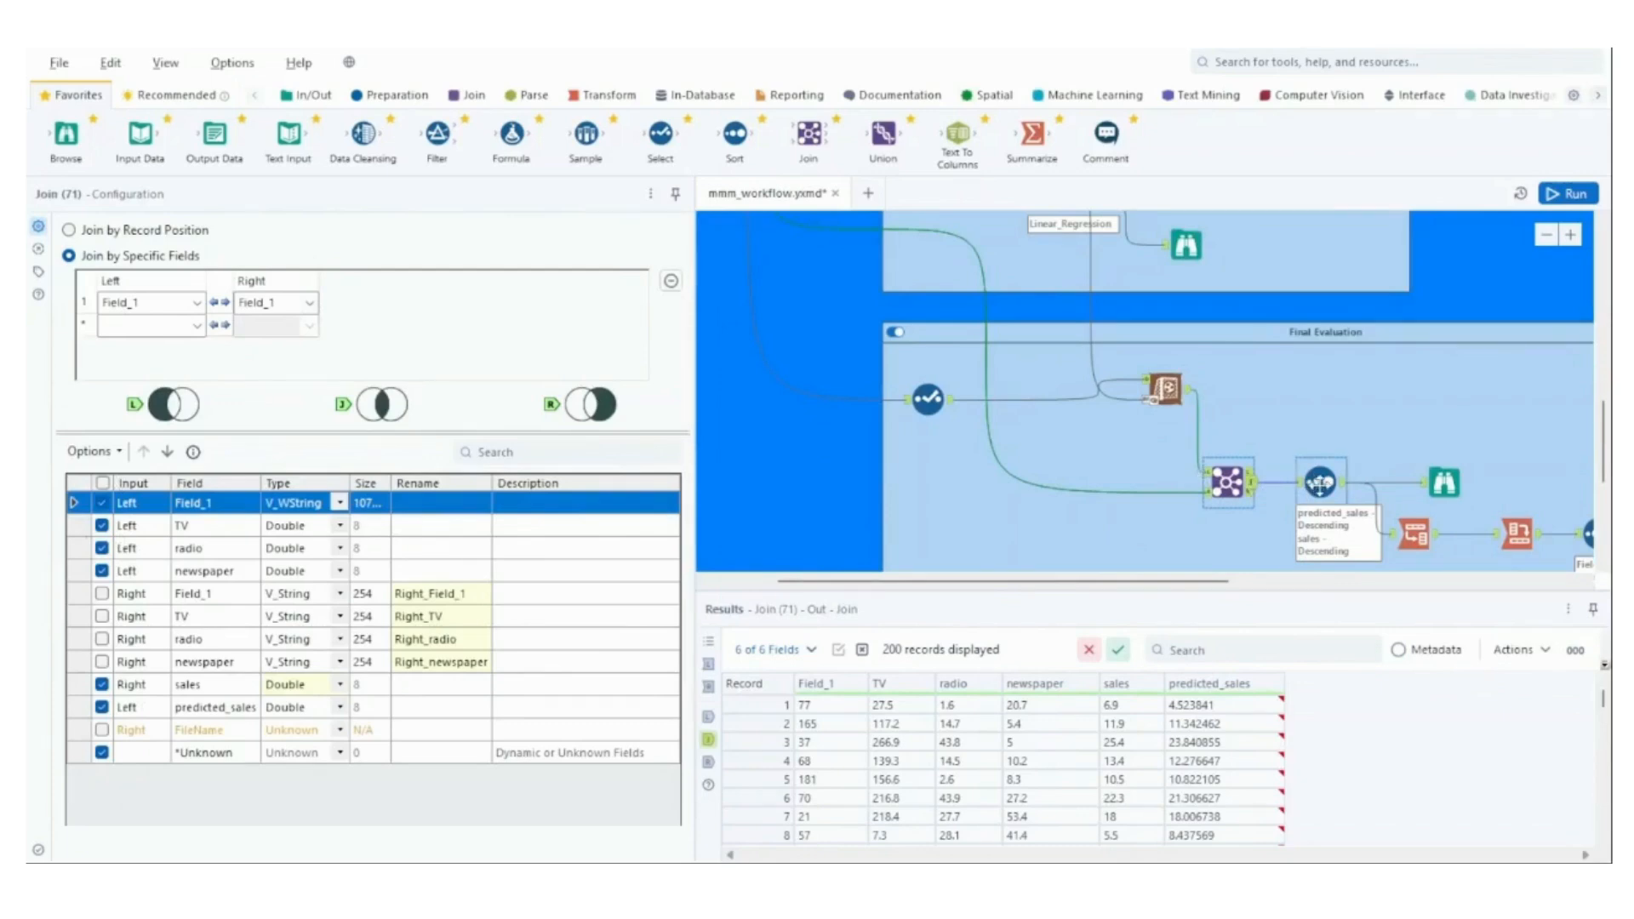
Check the sort order on predicted_sales and sales, and examine the sorted records in the connected Browse tool.
left_click(1320, 483)
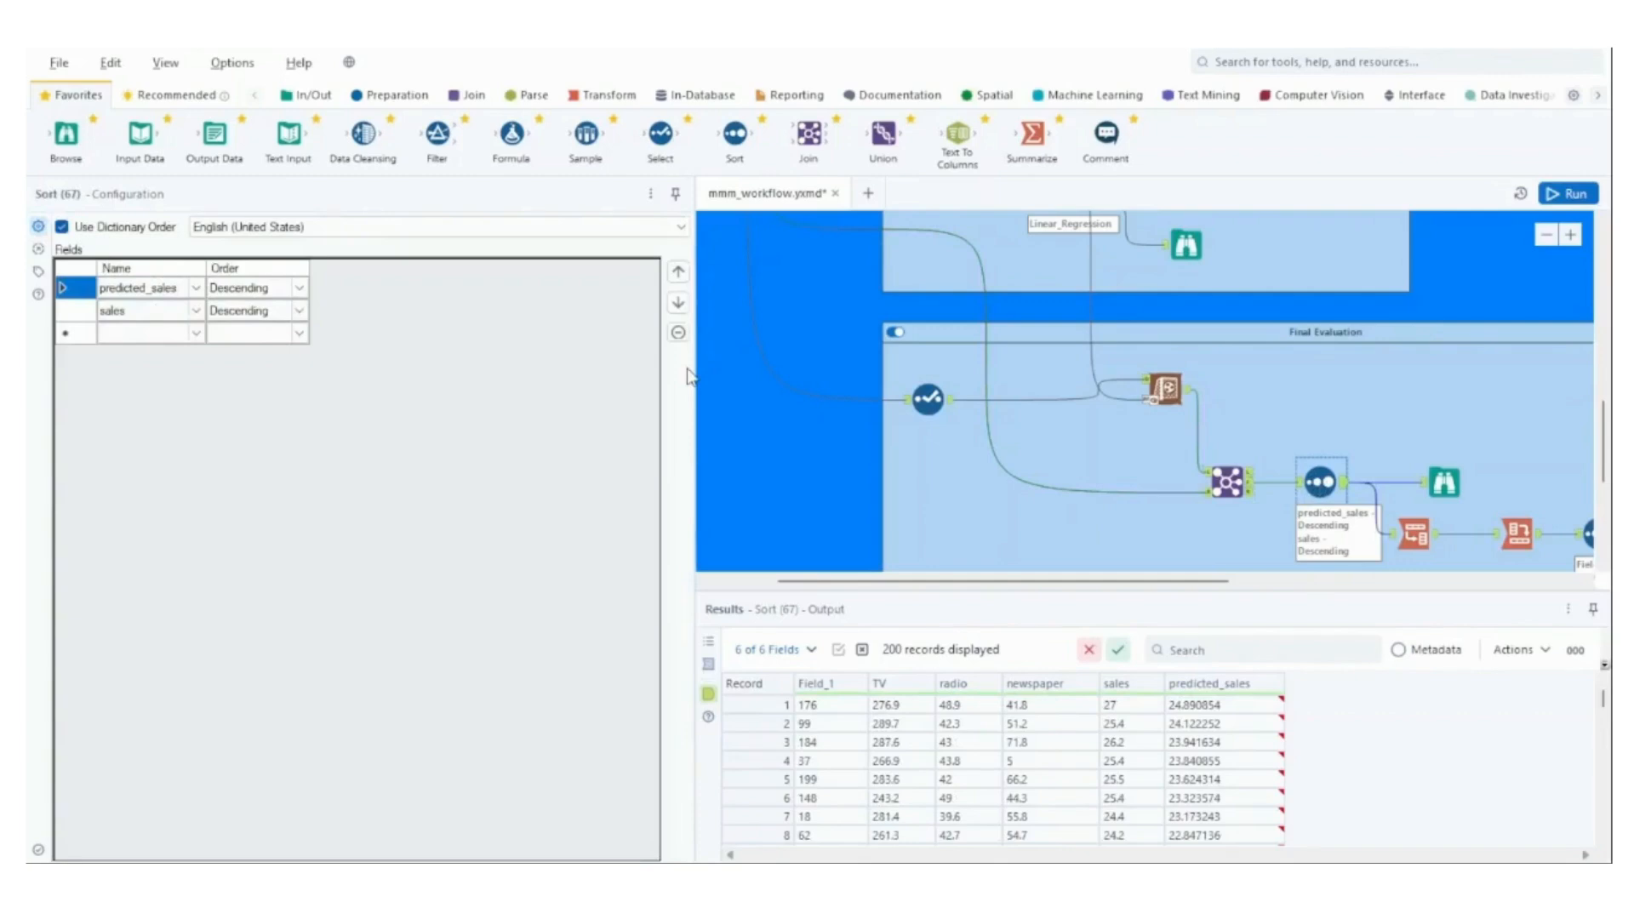
left_click(1444, 482)
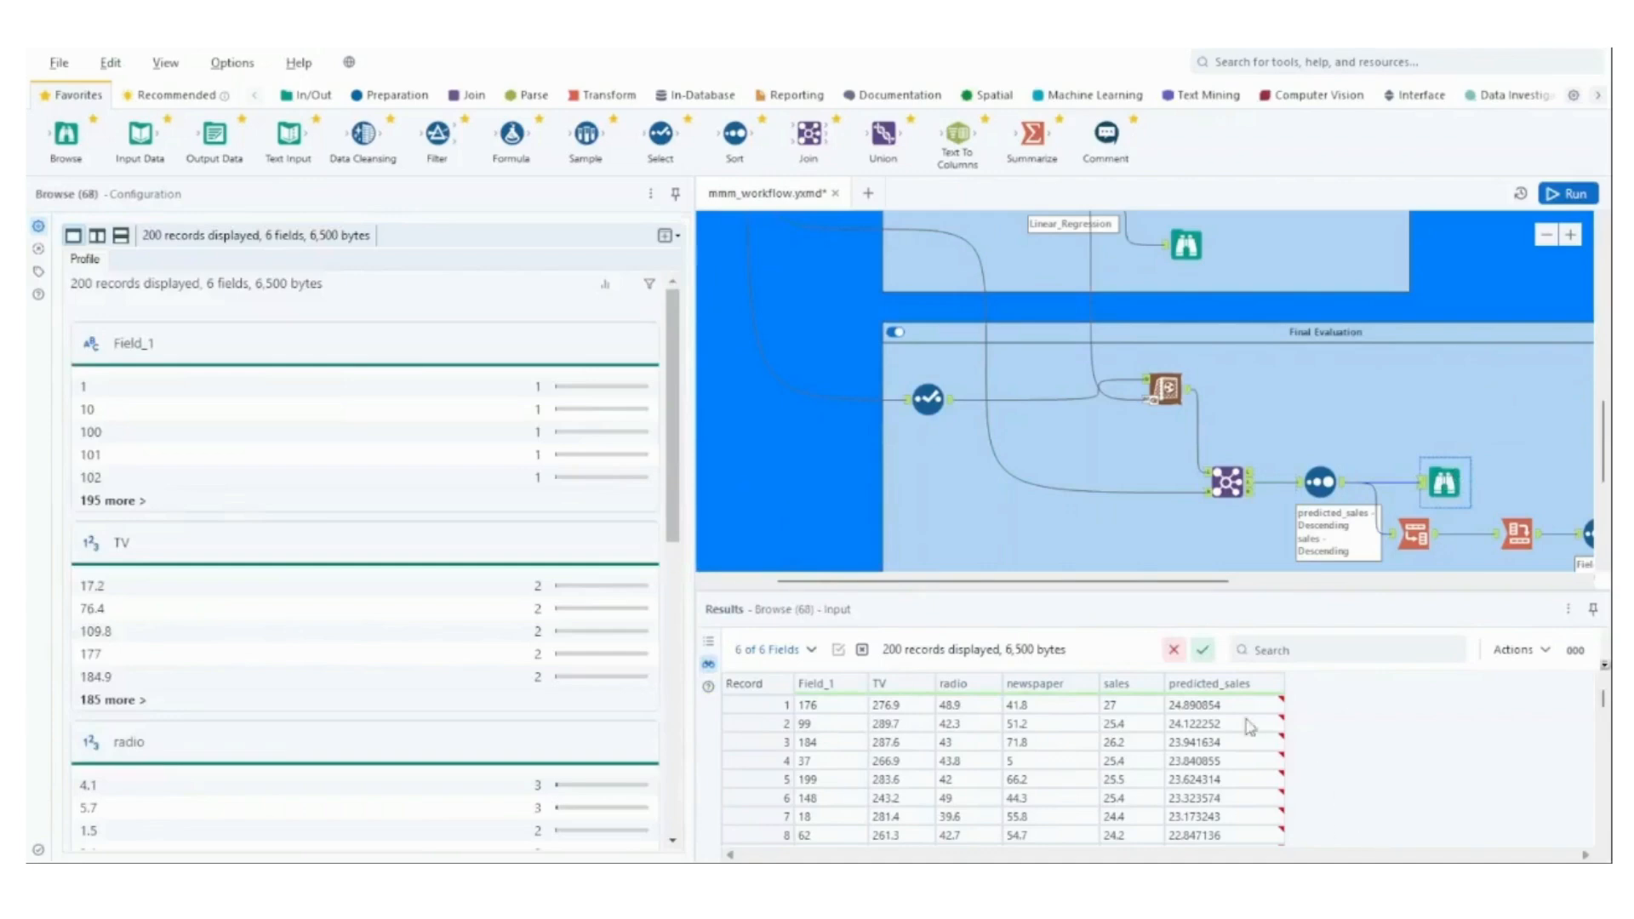
mouse_move(1603, 703)
left_mouse_down()
mouse_move(1604, 824)
mouse_move(1604, 694)
left_mouse_up()
left_click_drag(669, 402, 725, 735)
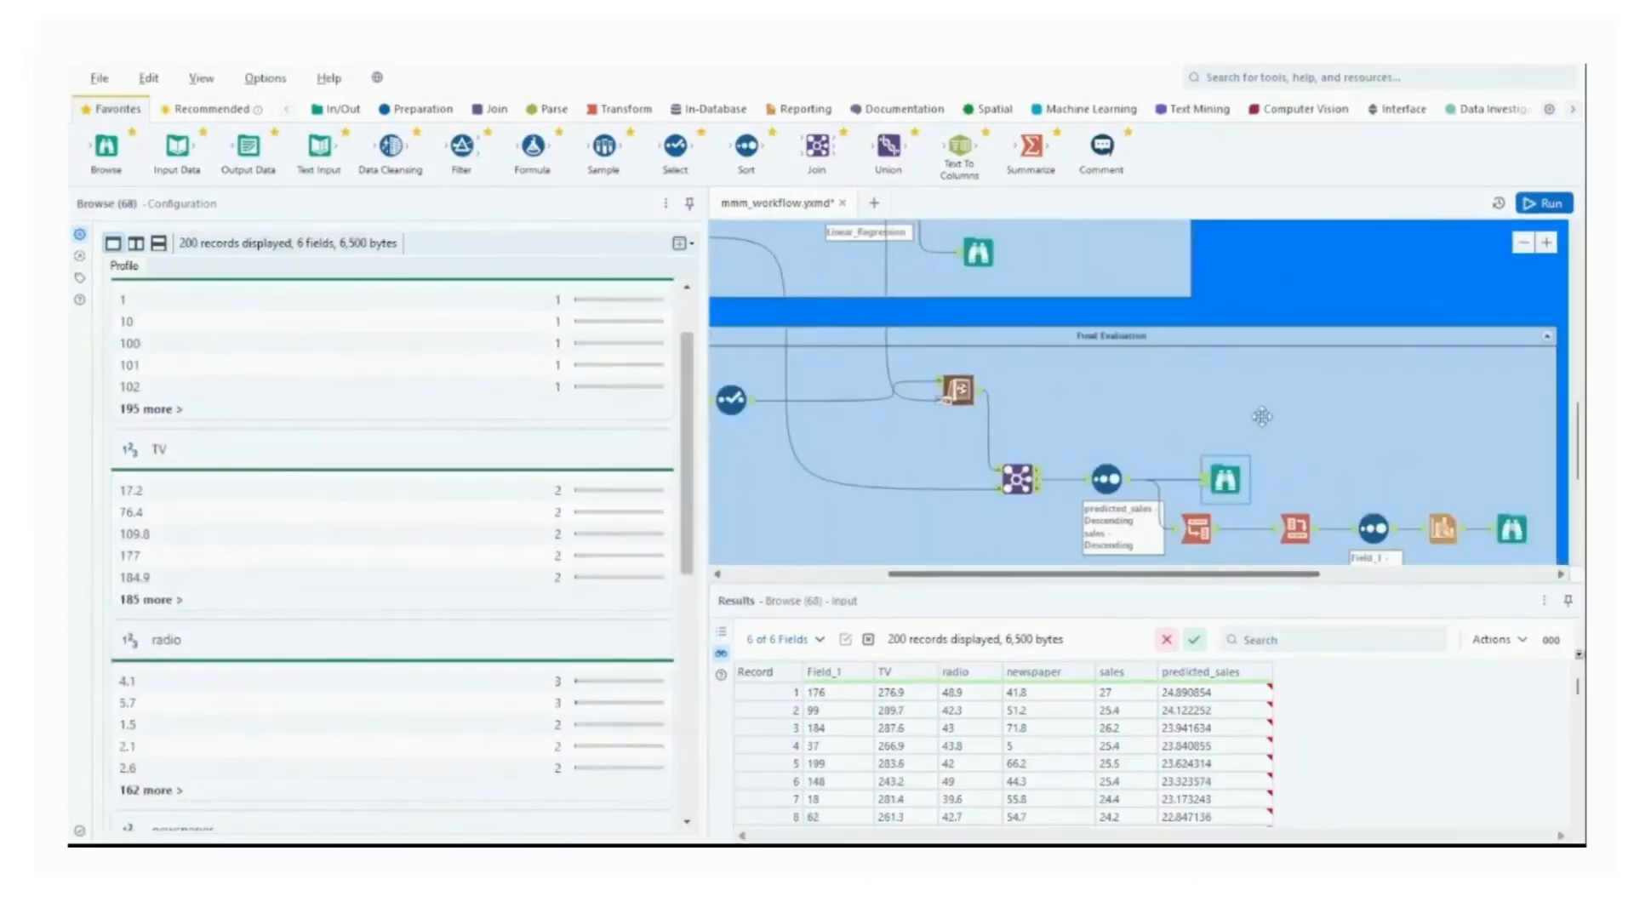
Inspect the Transpose tool's key and data columns and look through its output records.
scroll(1250, 424, "down", 3)
scroll(1250, 424, "up", 2)
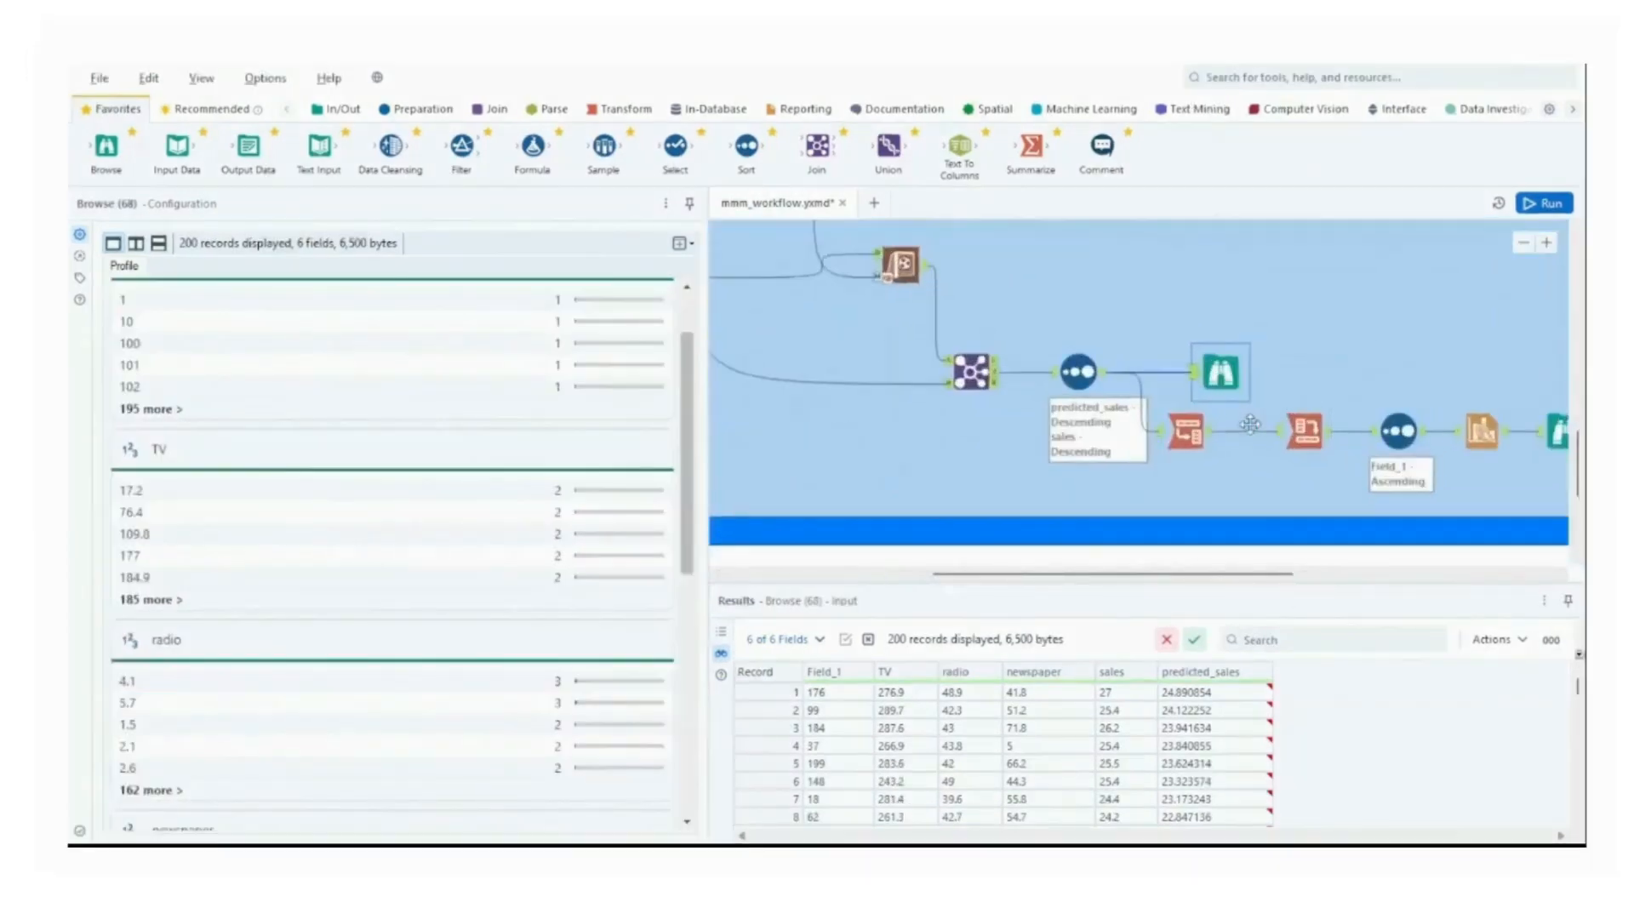
left_click(1170, 448)
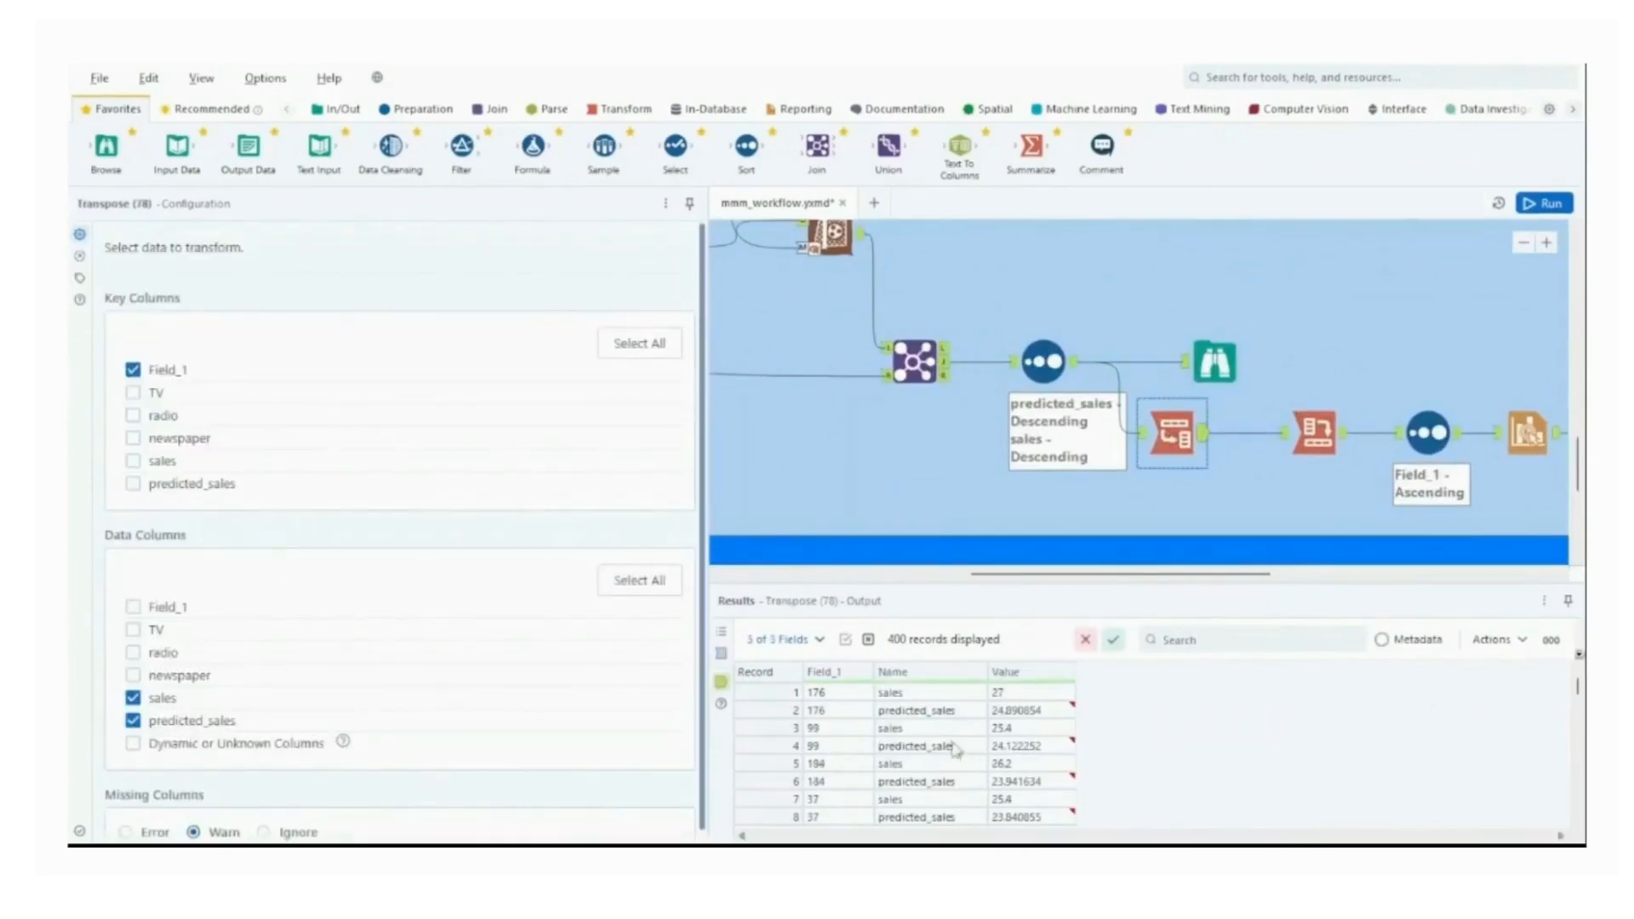
mouse_move(1579, 685)
left_mouse_down()
mouse_move(1578, 803)
mouse_move(1579, 685)
left_mouse_up()
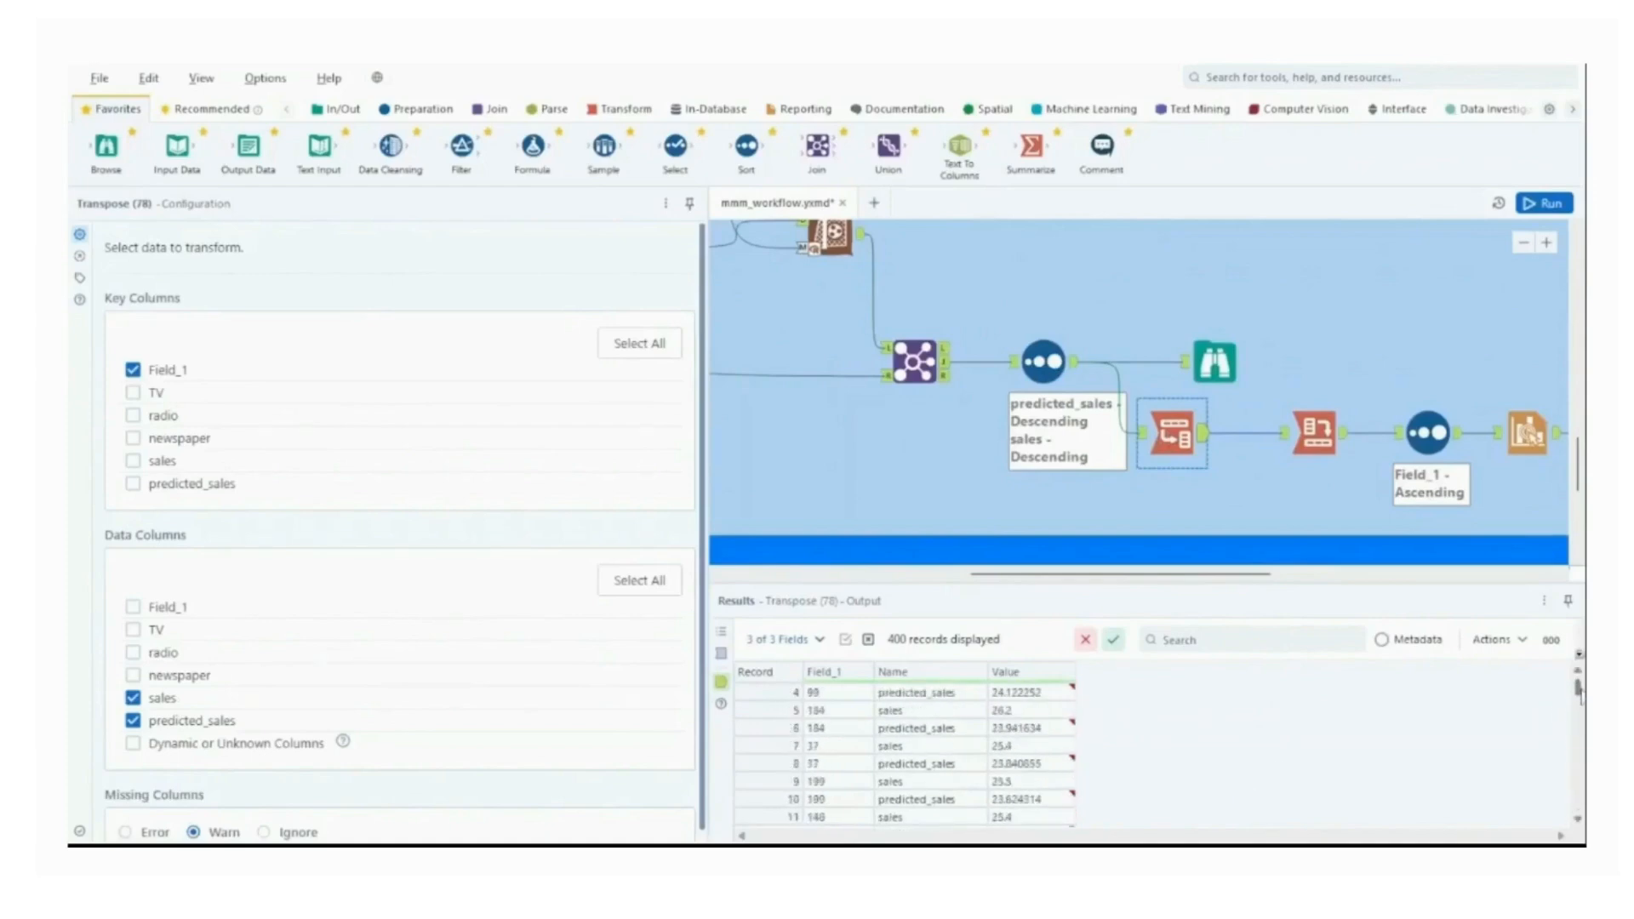
Review the Cross Tab tool's grouping and aggregation settings and the Field_1 Sort tool that follows it.
left_click(1304, 447)
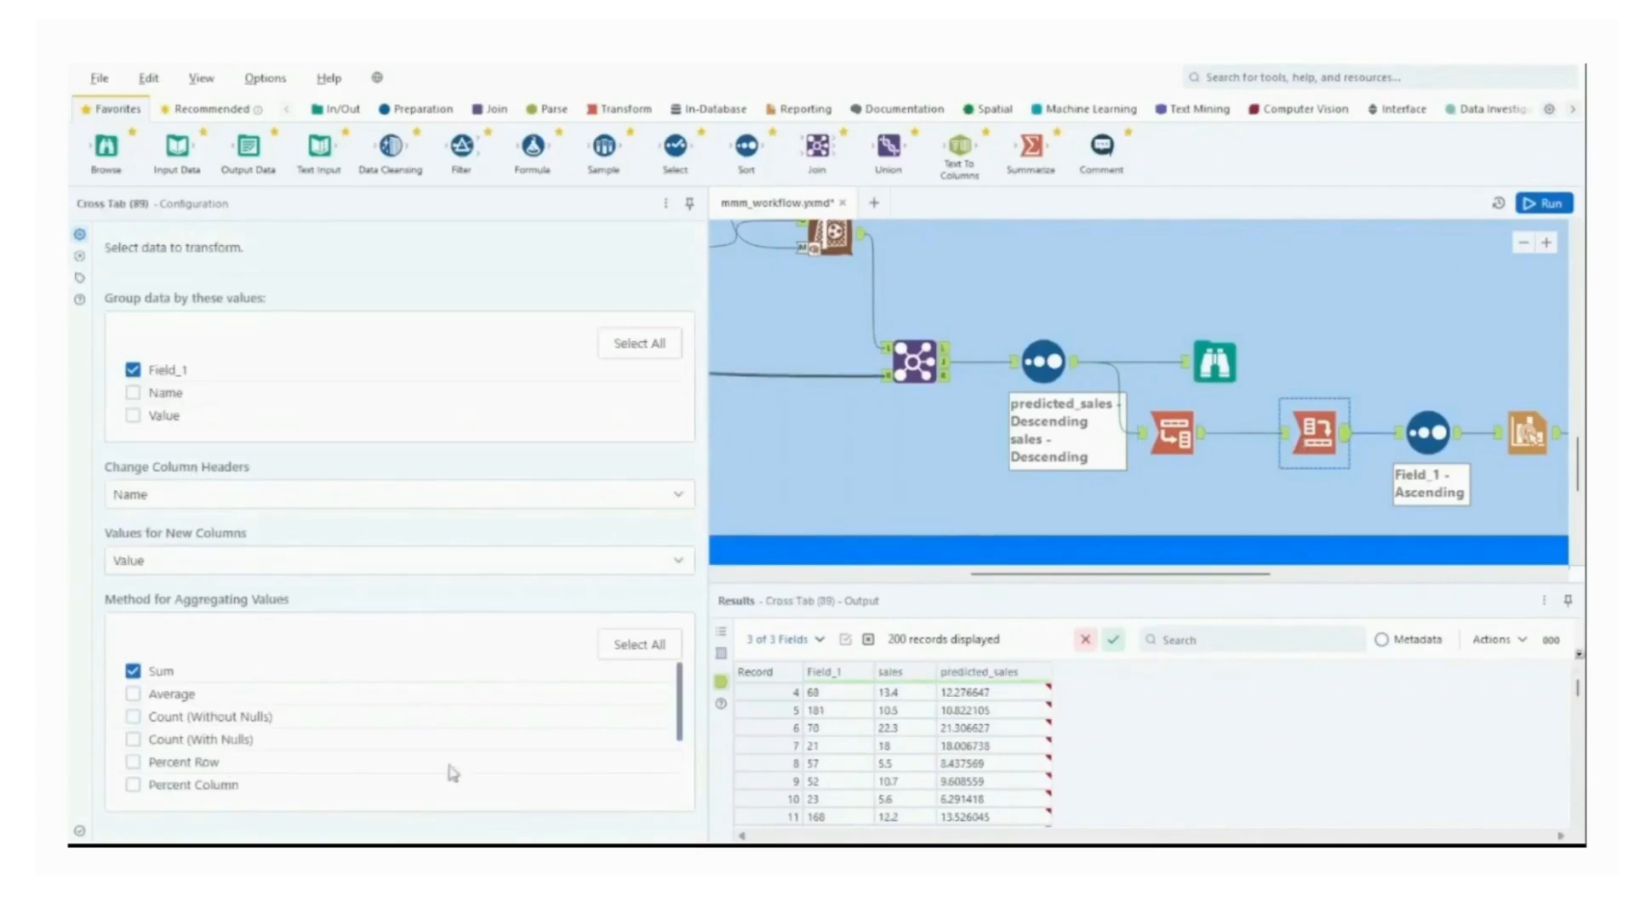
scroll(1576, 699, "up", 1)
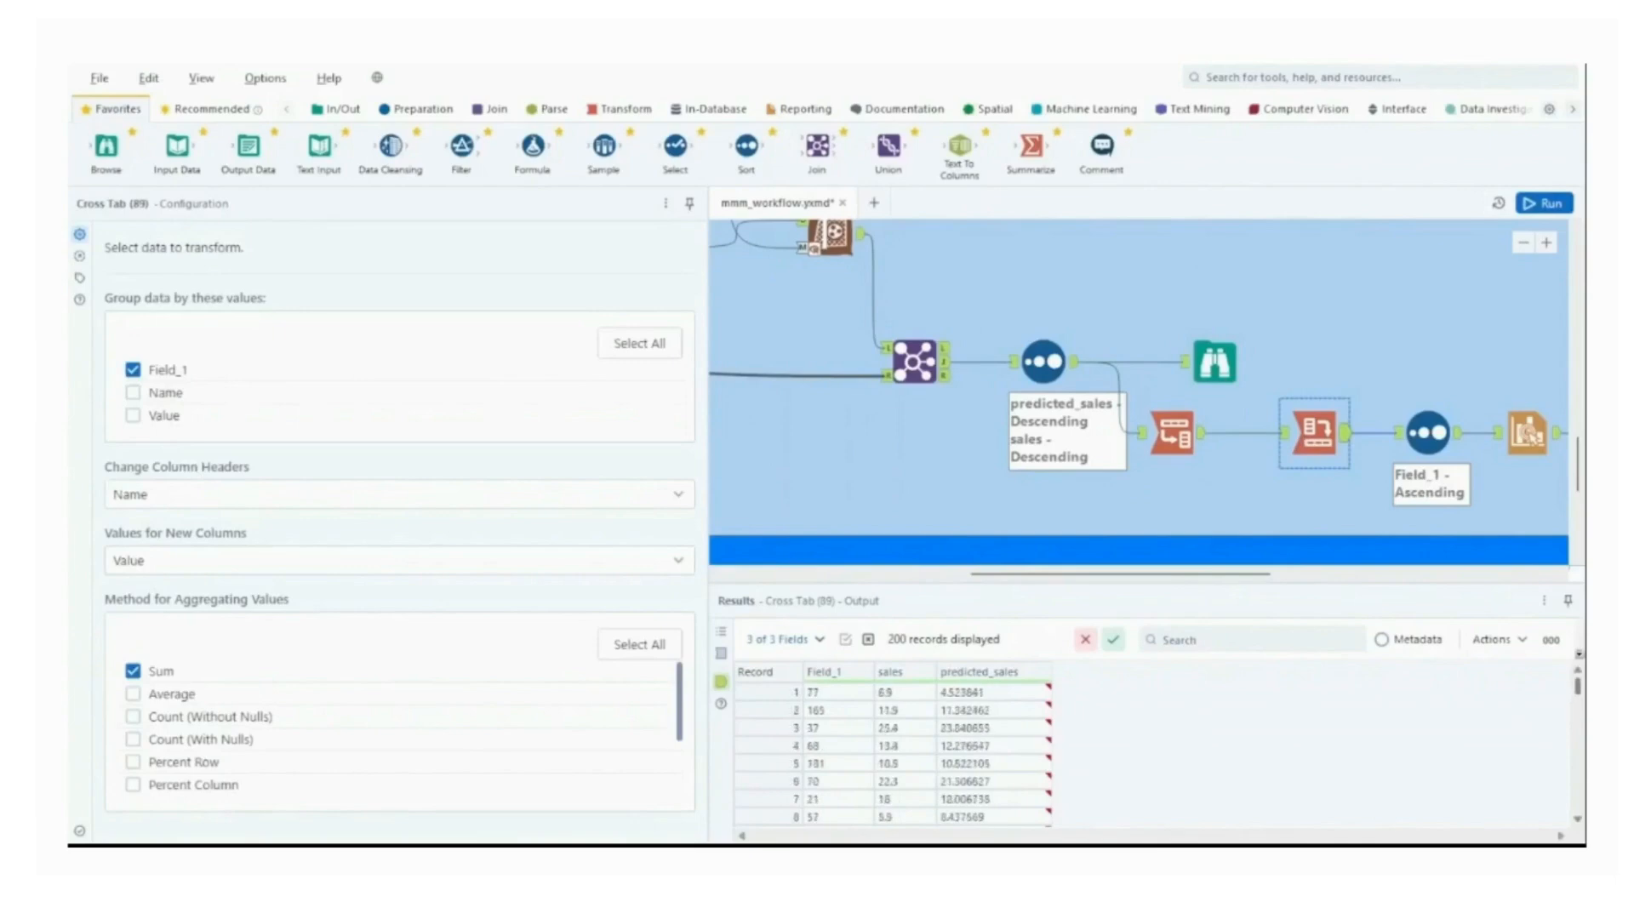
left_click(1456, 447)
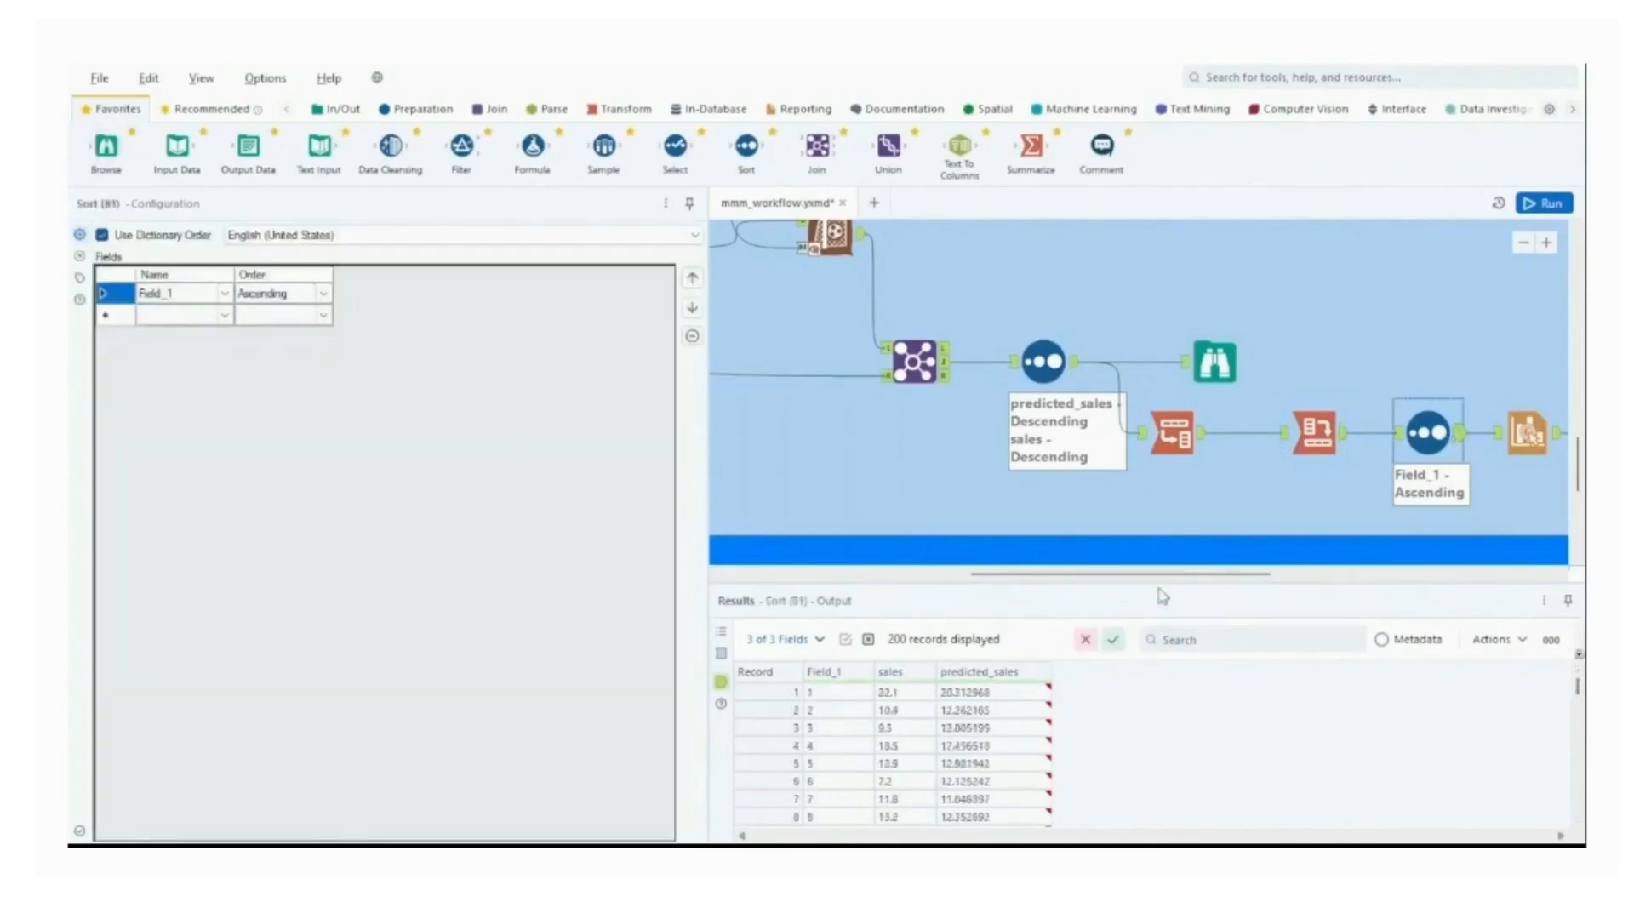
View the Interactive Chart tool's Actual and Predicted line layers in its chart configuration, and close the chart window.
left_click_drag(1210, 578, 1333, 579)
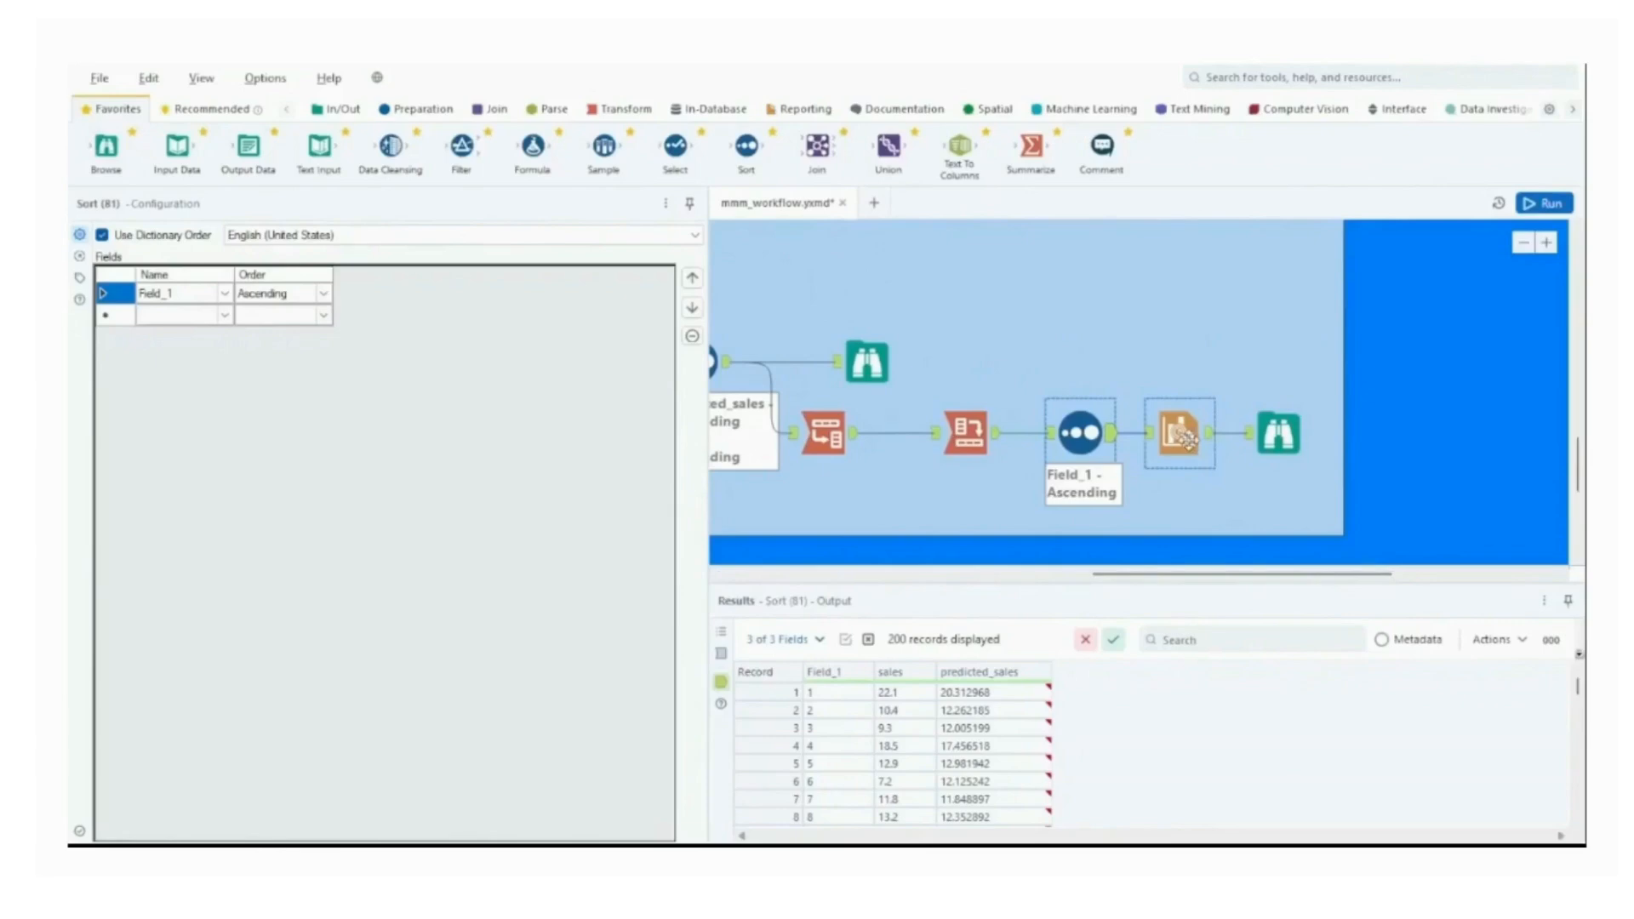
left_click(1183, 435)
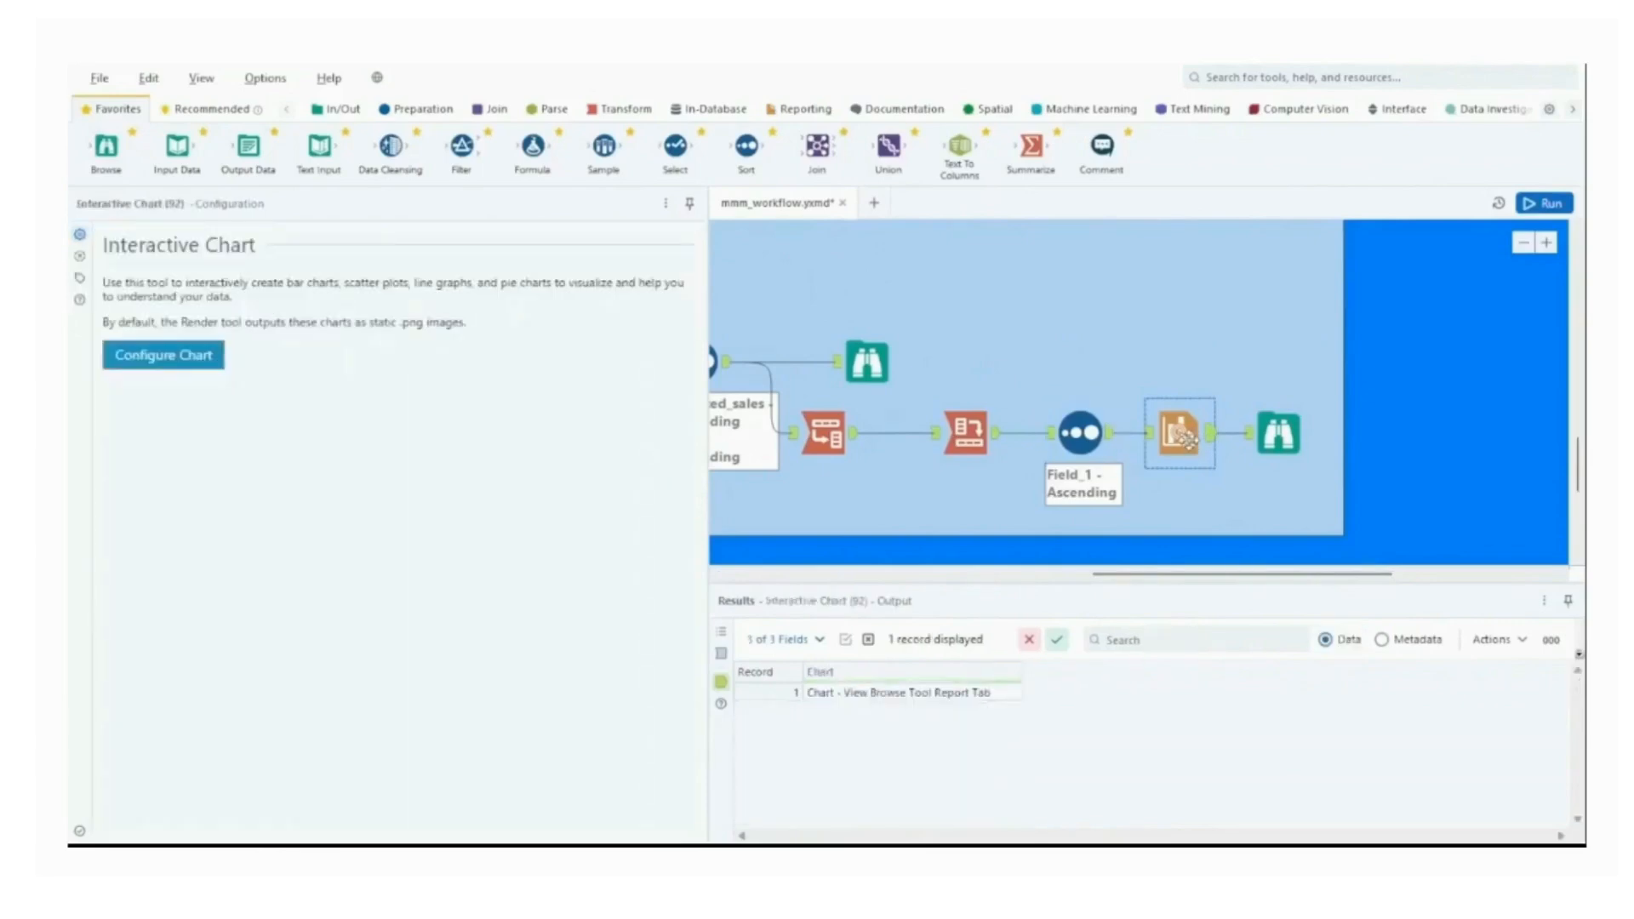
left_click(135, 368)
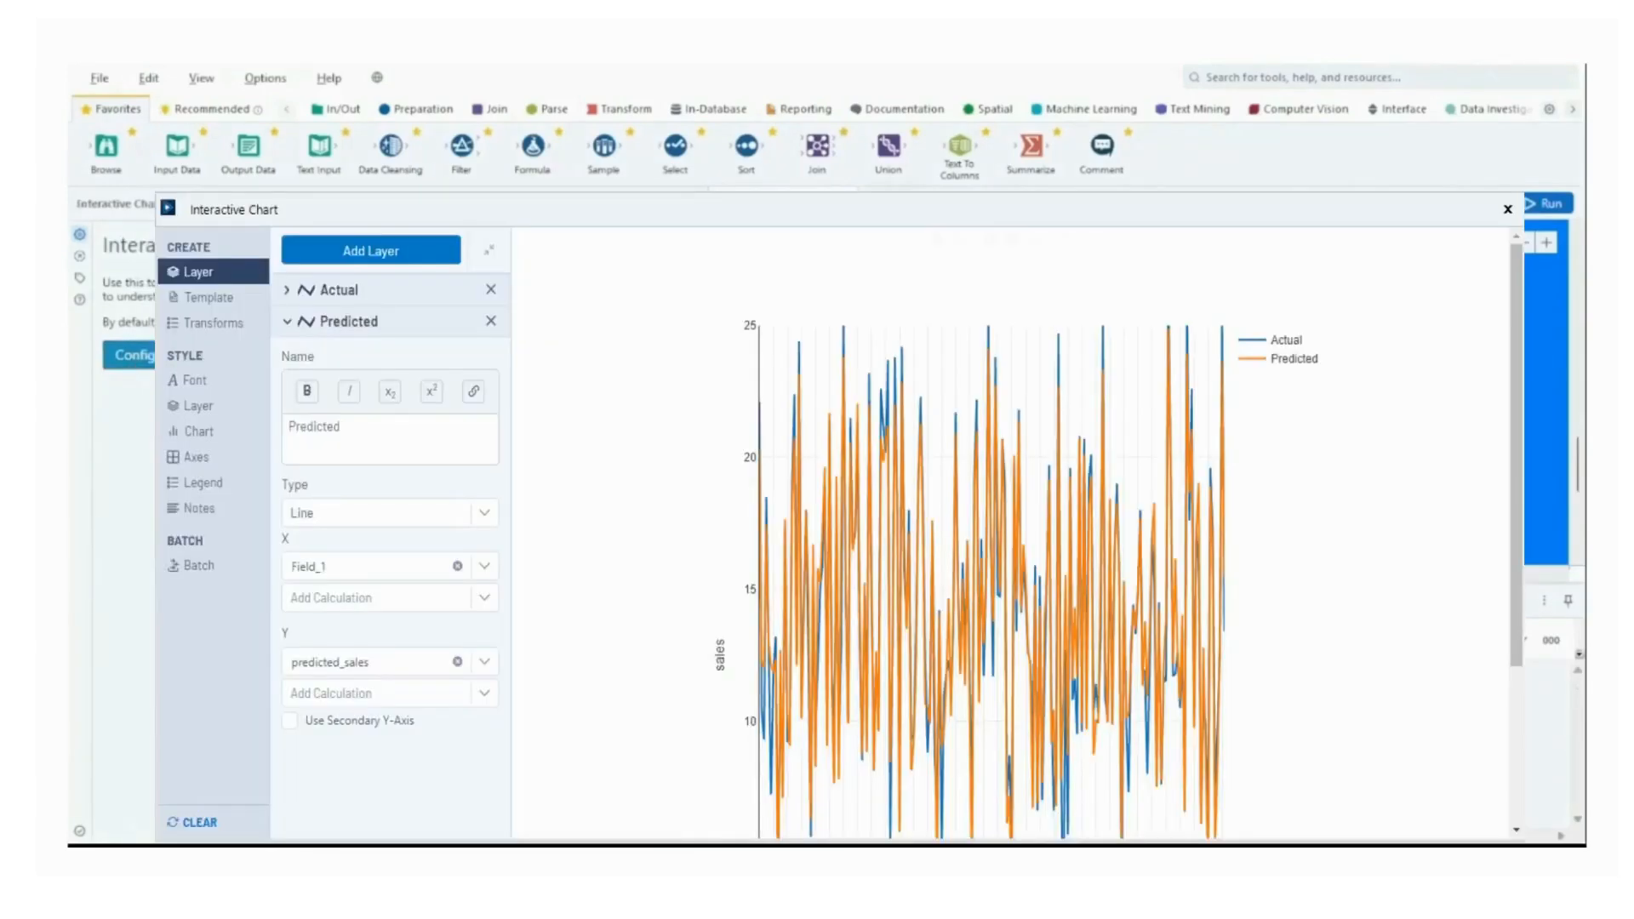
left_click(1508, 210)
Examine the full actual versus predicted sales chart in the final Browse tool, including its axes and legend.
left_click(1292, 435)
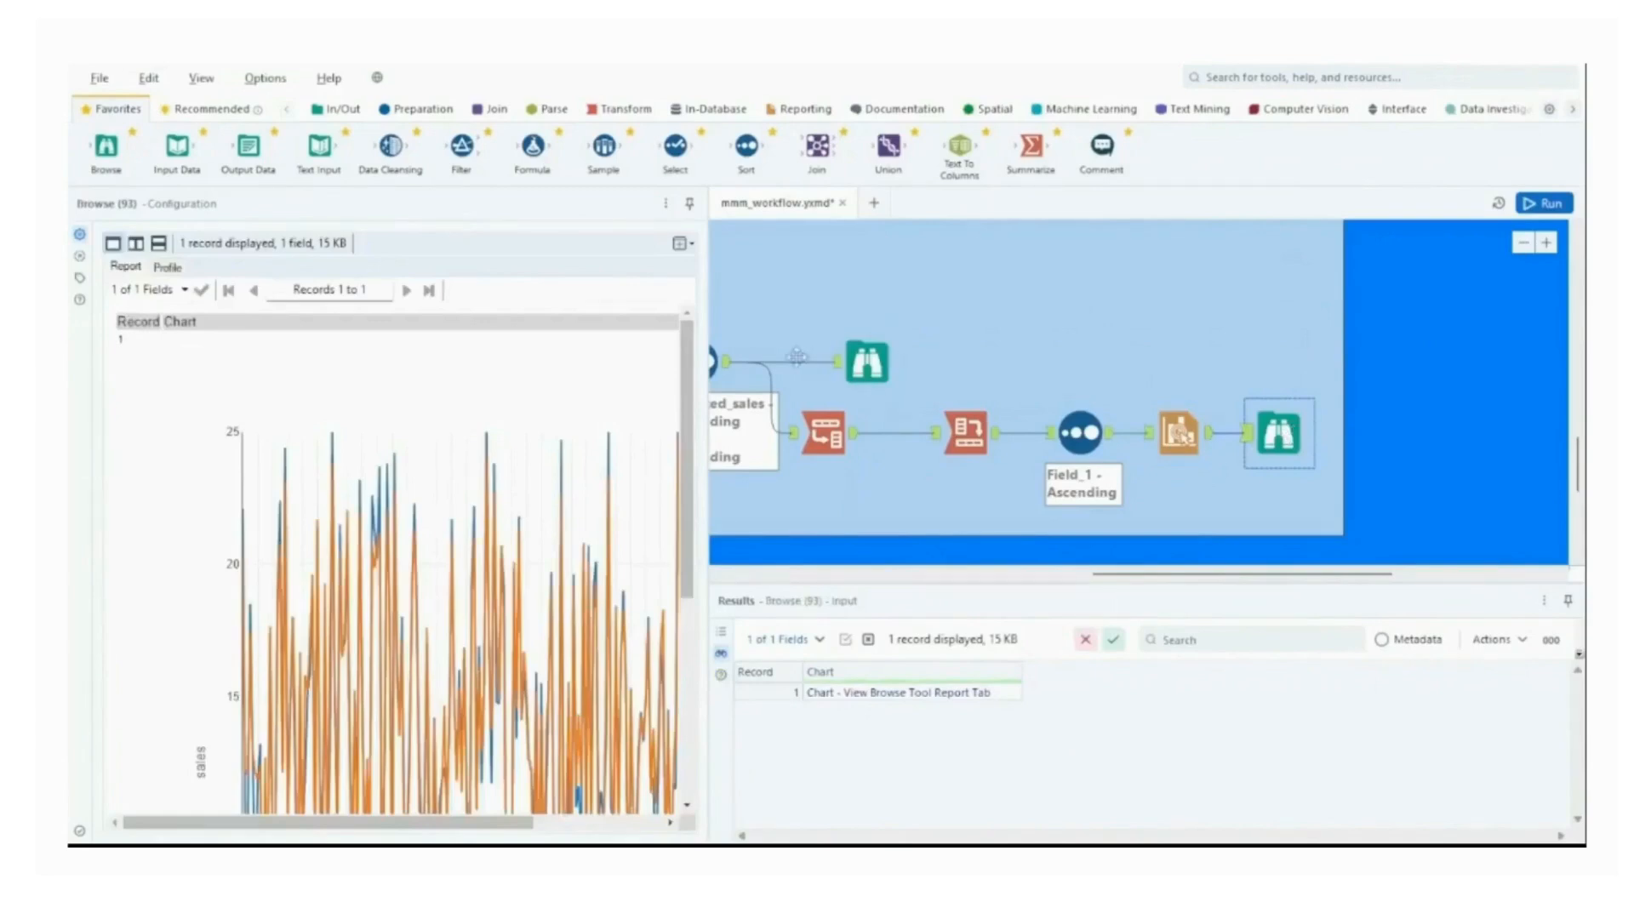
scroll(632, 375, "down", 10)
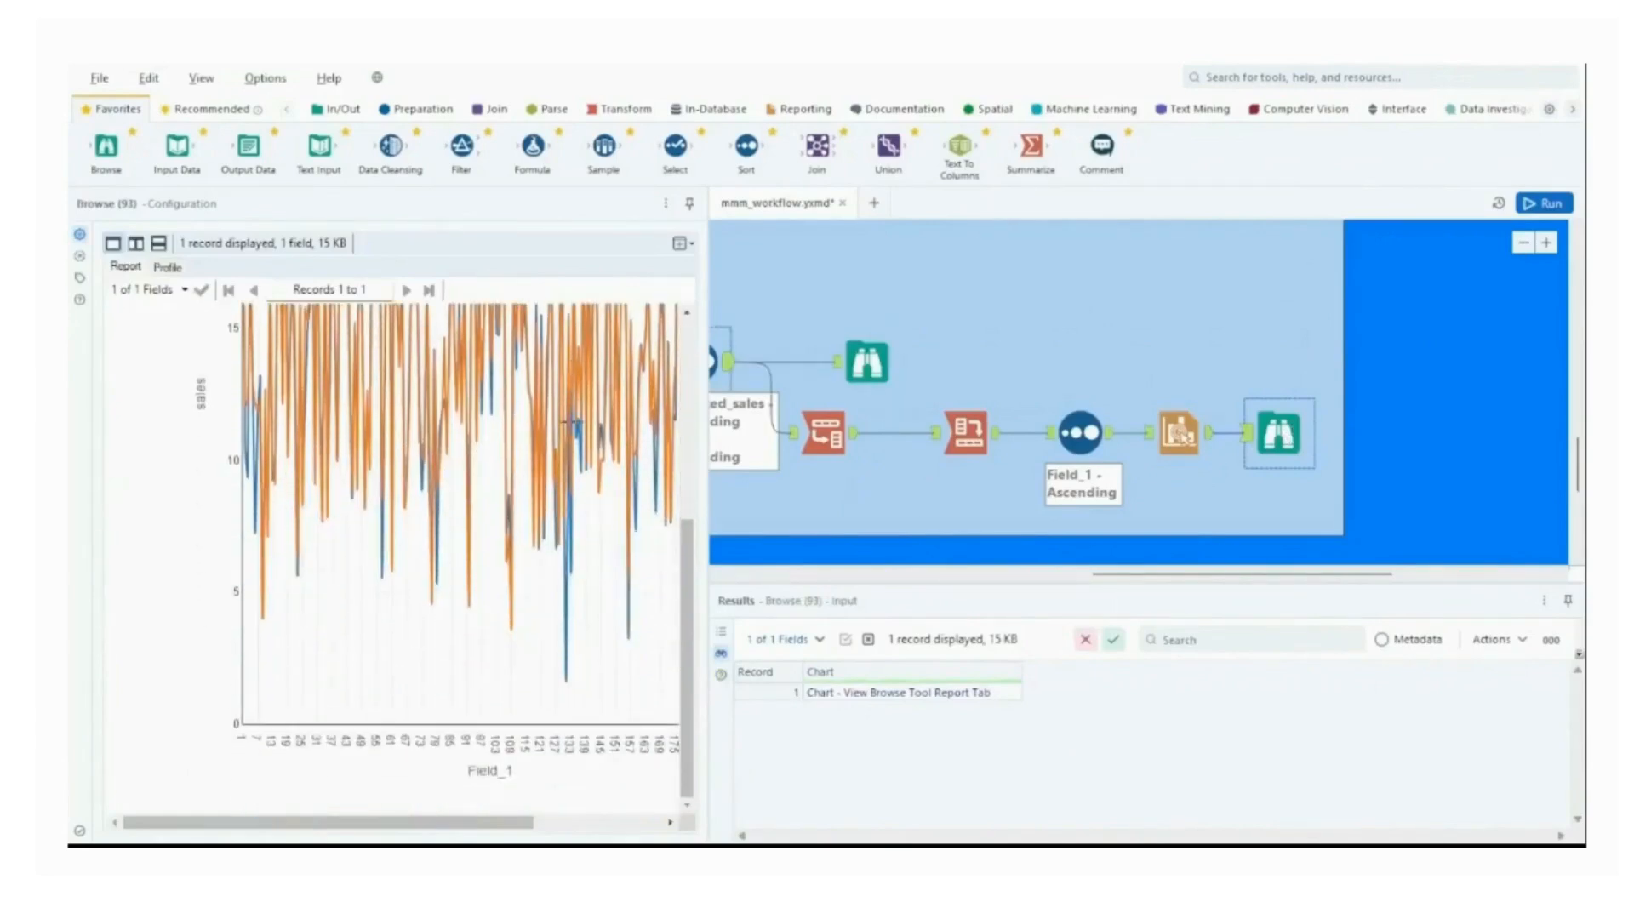
left_click_drag(460, 822, 638, 692)
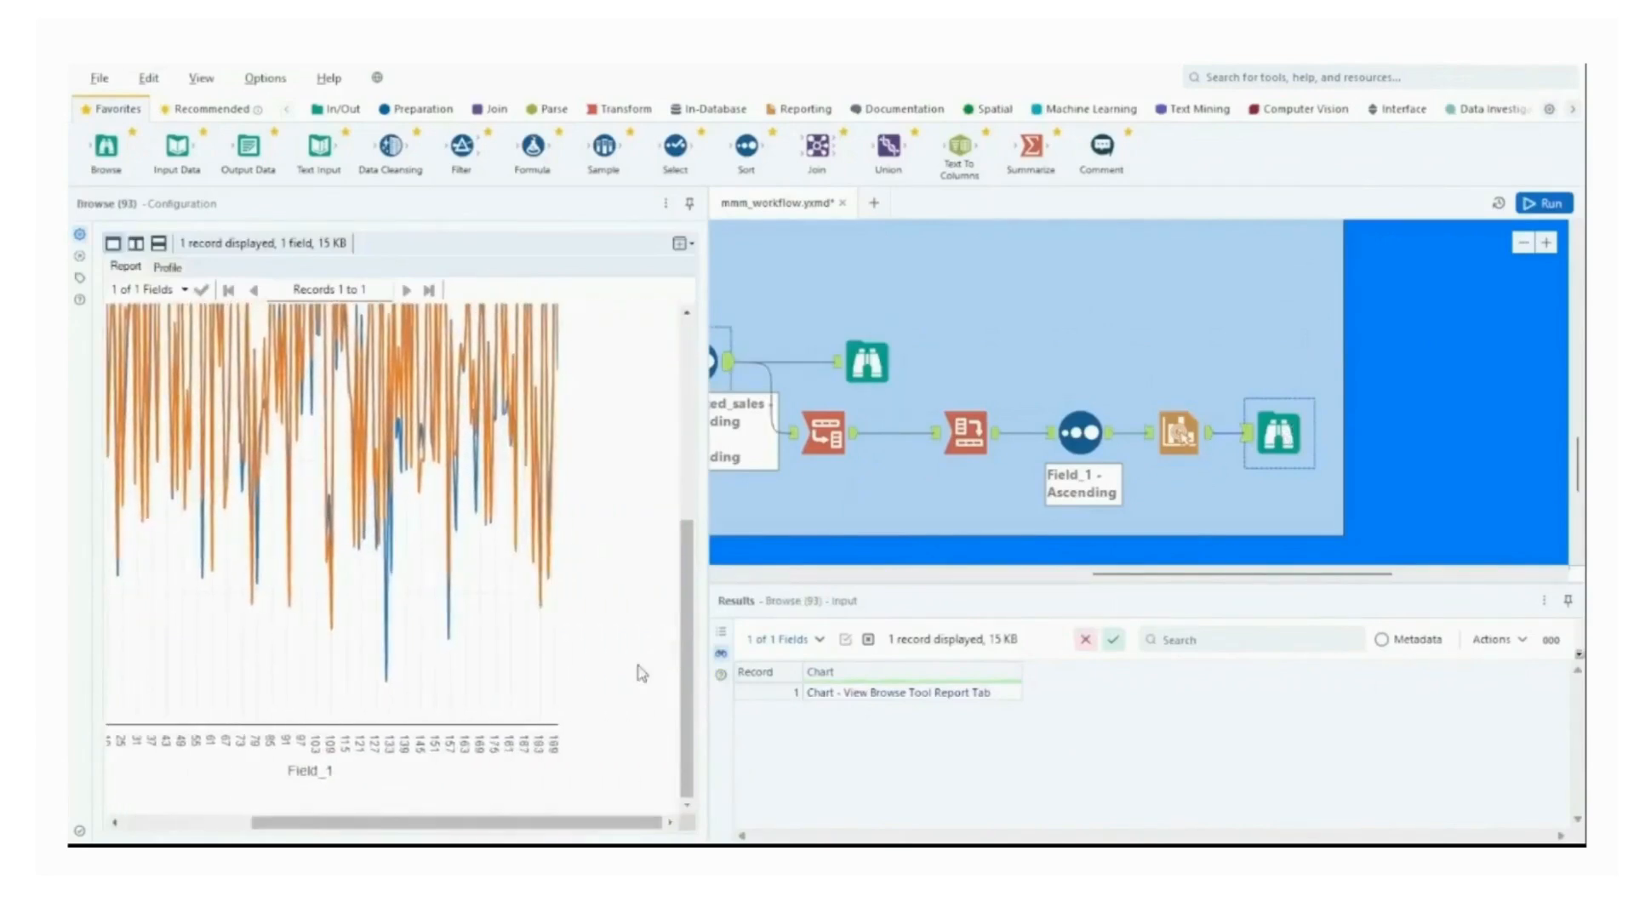
scroll(637, 692, "up", 10)
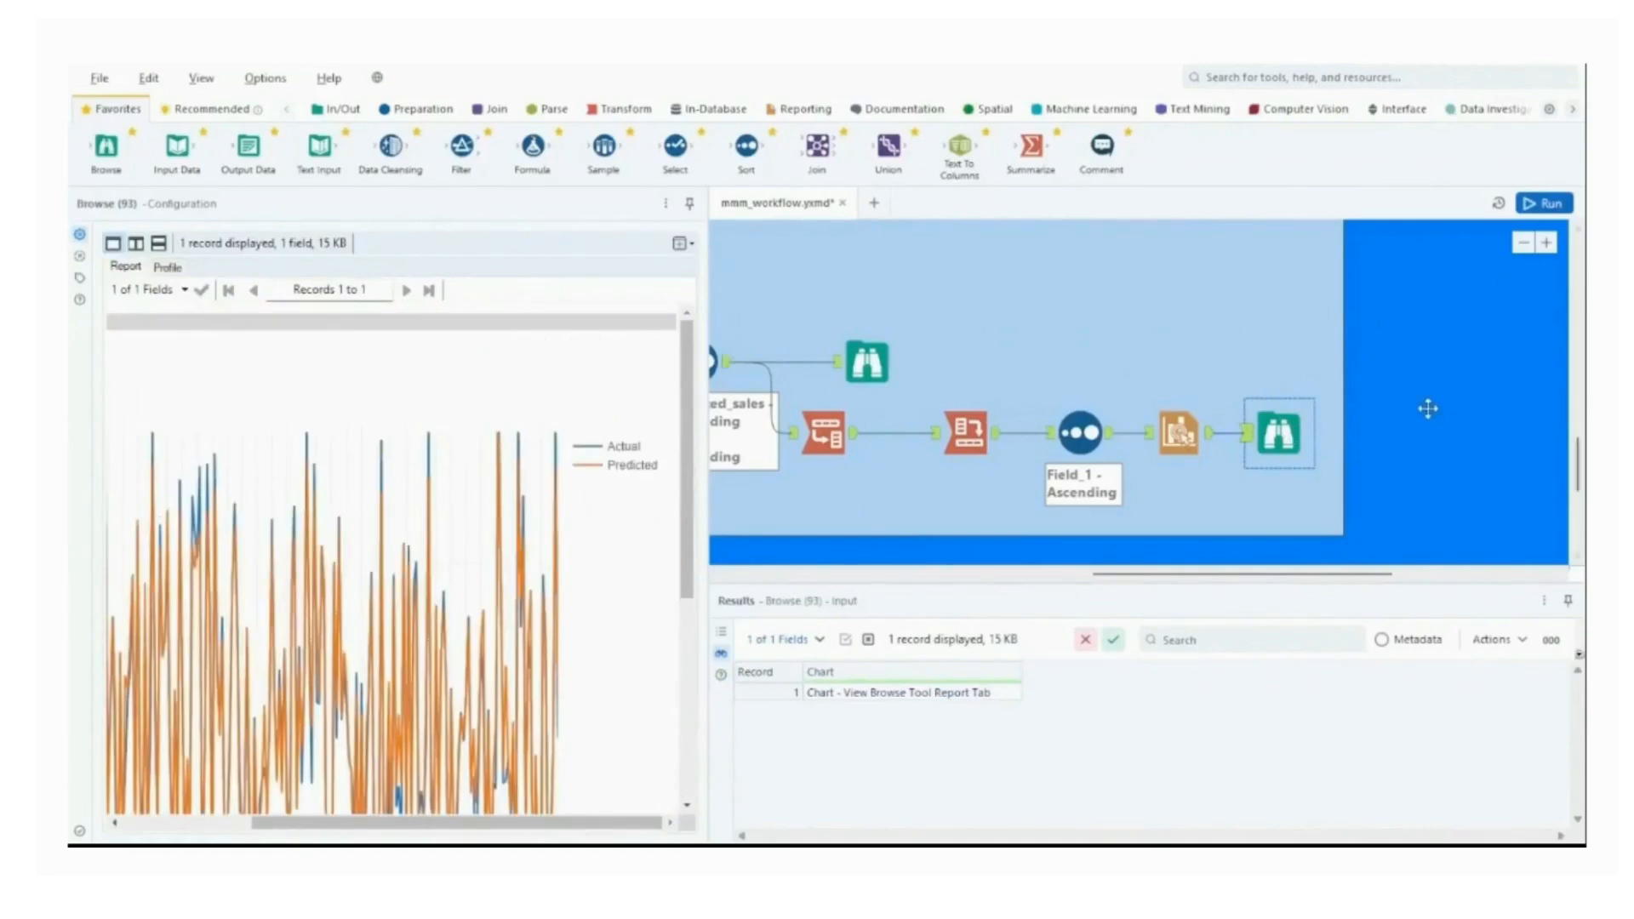
scroll(1428, 408, "down", 1)
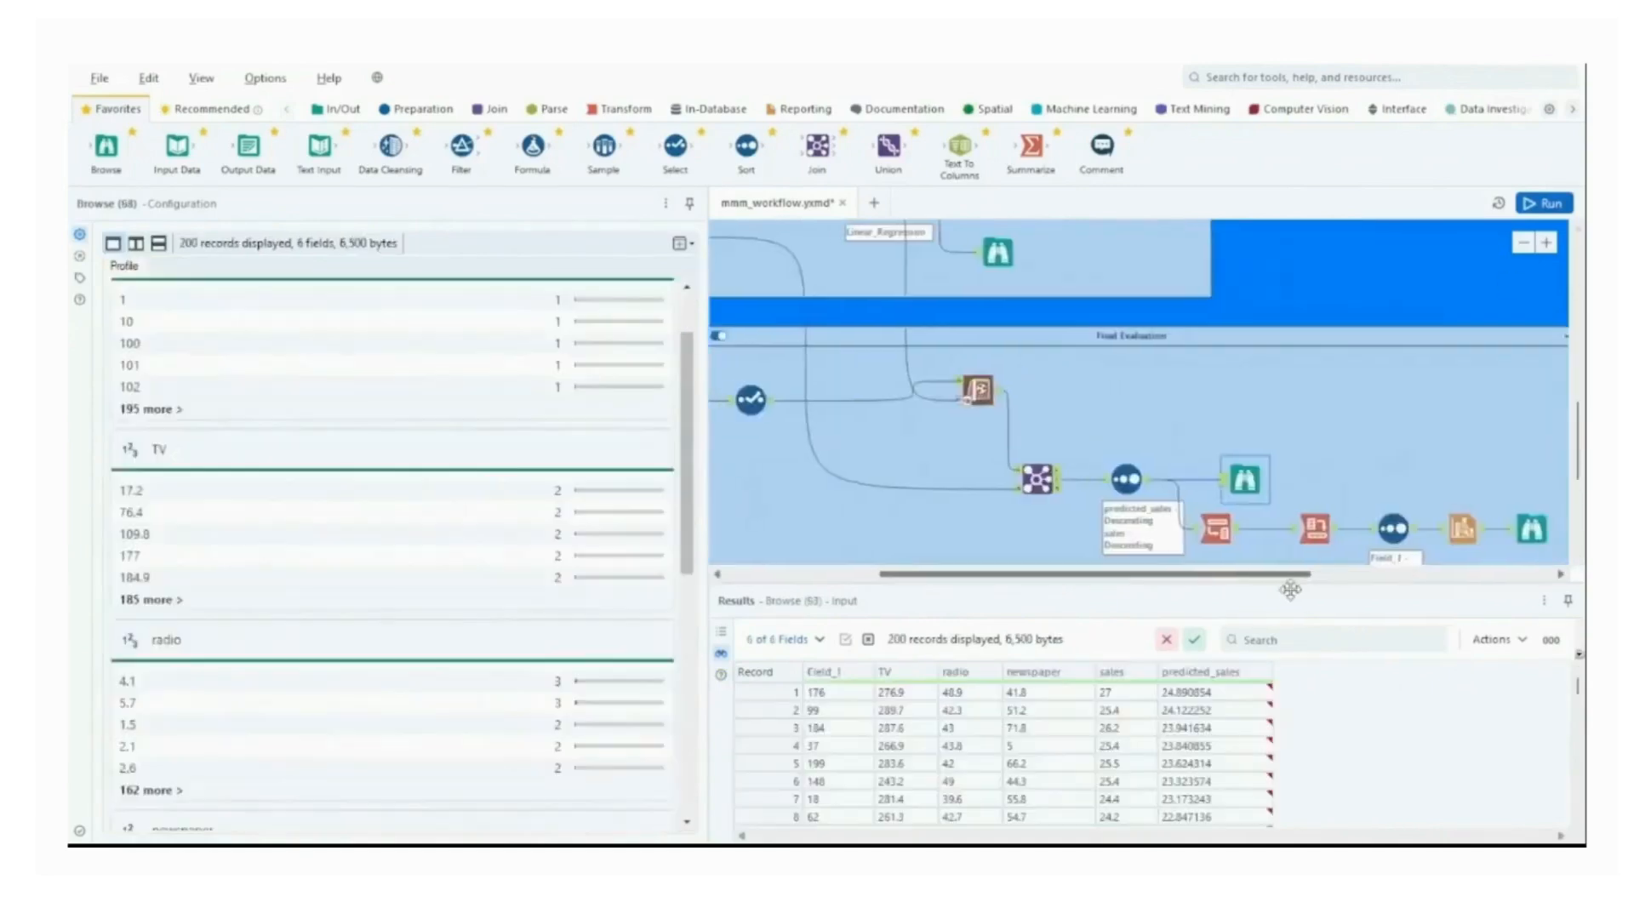
left_click_drag(1289, 587, 1284, 578)
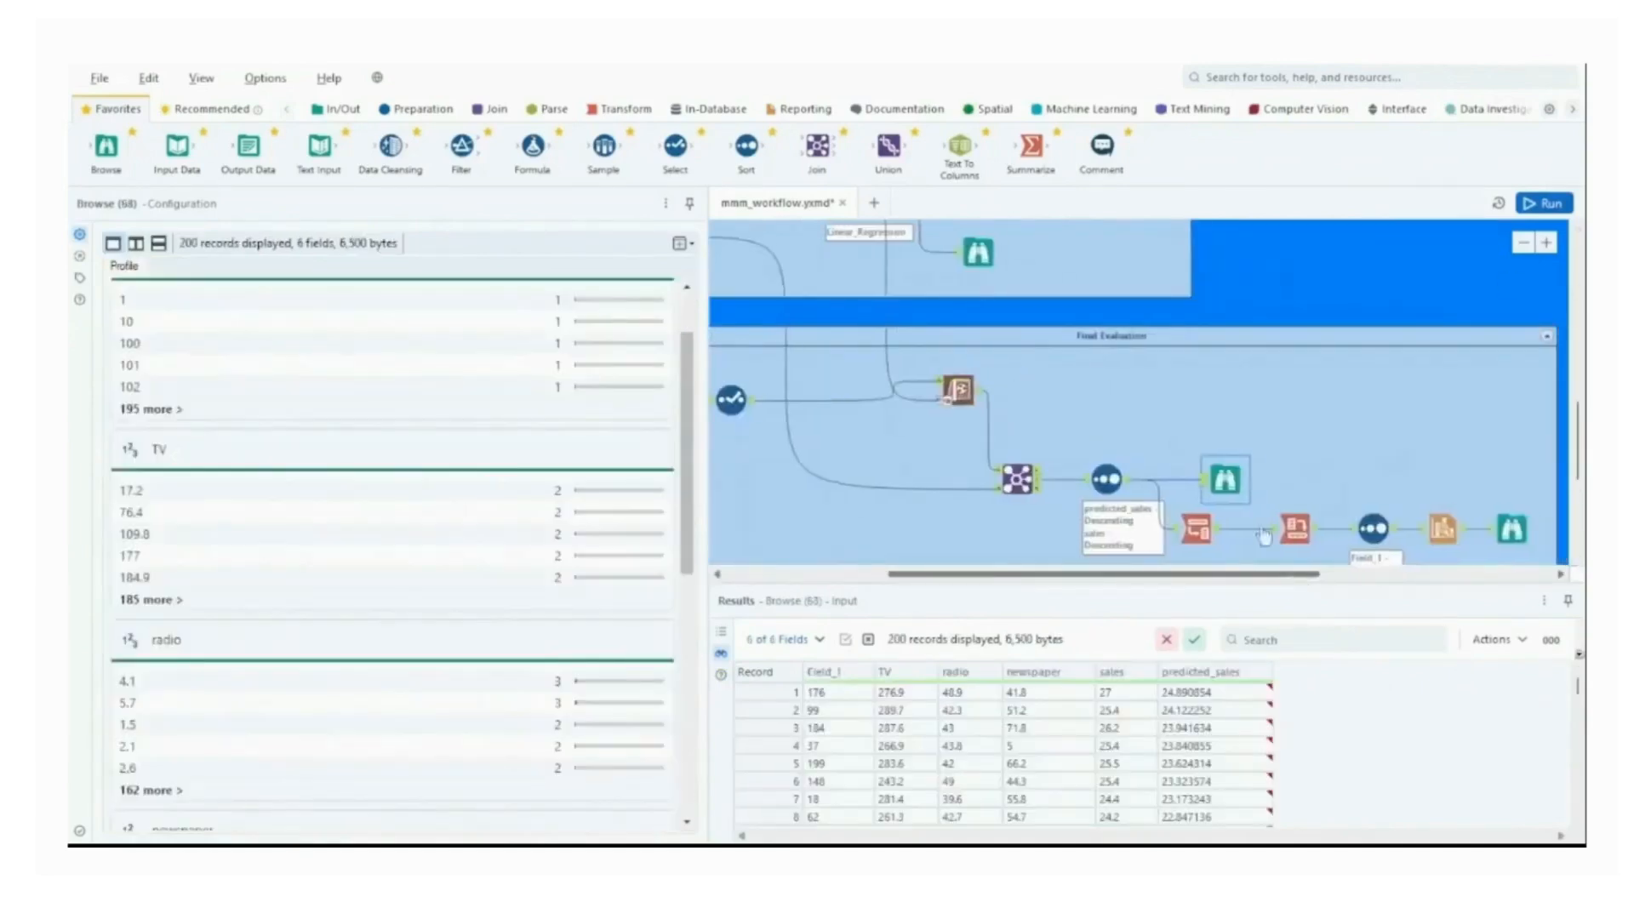
scroll(1263, 417, "down", 2)
scroll(1262, 417, "up", 2)
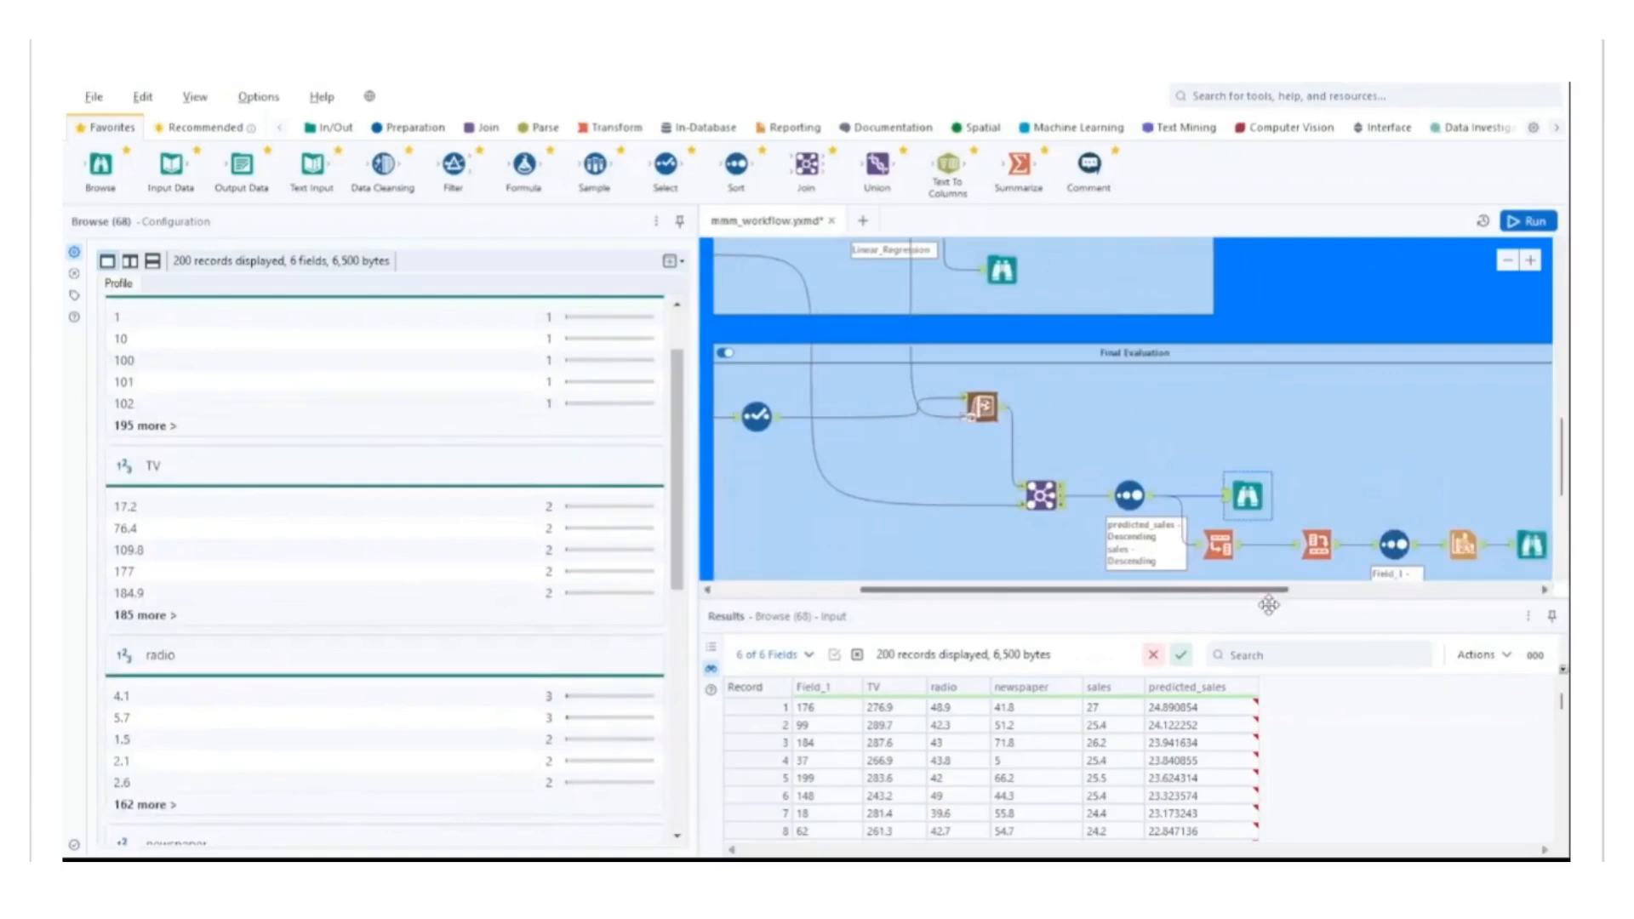